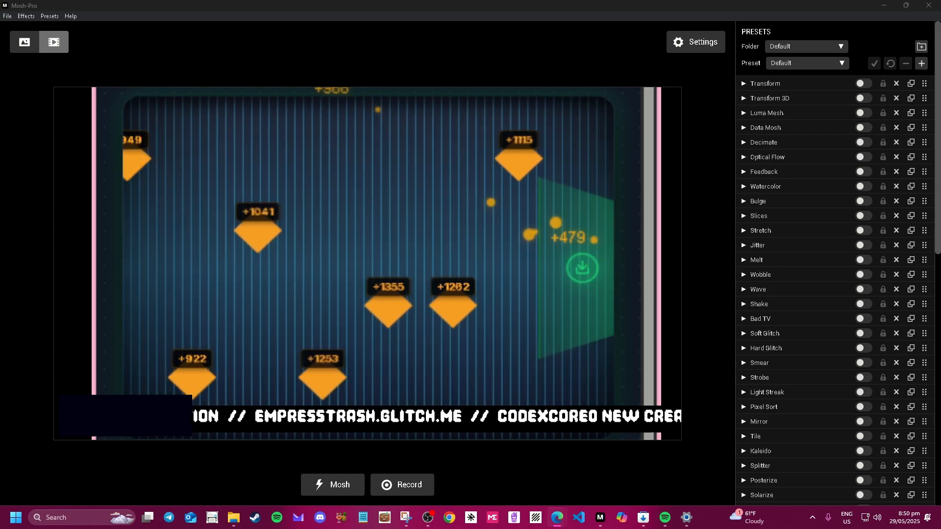
Maximize the OBS window over the running Mosh-Pro Default preset preview.
left_click_drag(293, 0, 441, 60)
Maximize OBS and confirm the Window Capture source's Edge capture settings unchanged.
left_click(647, 59)
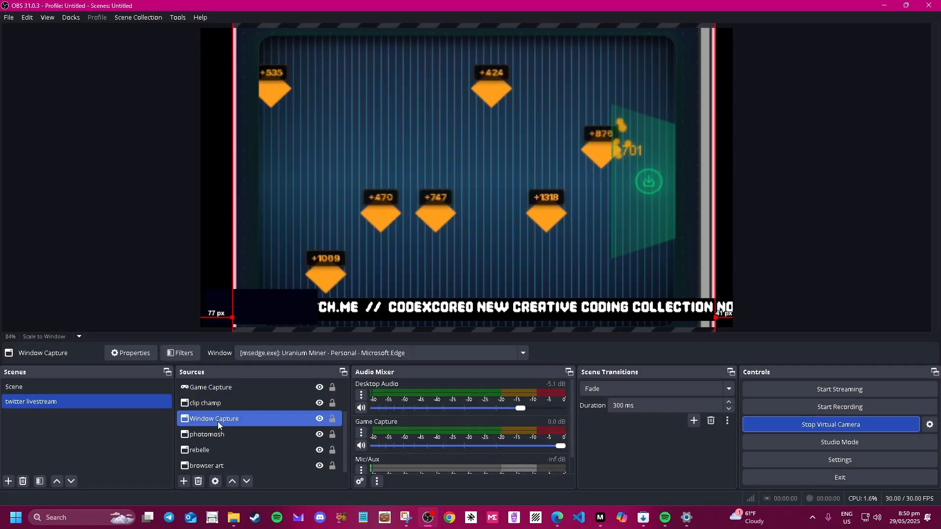
double_click(218, 421)
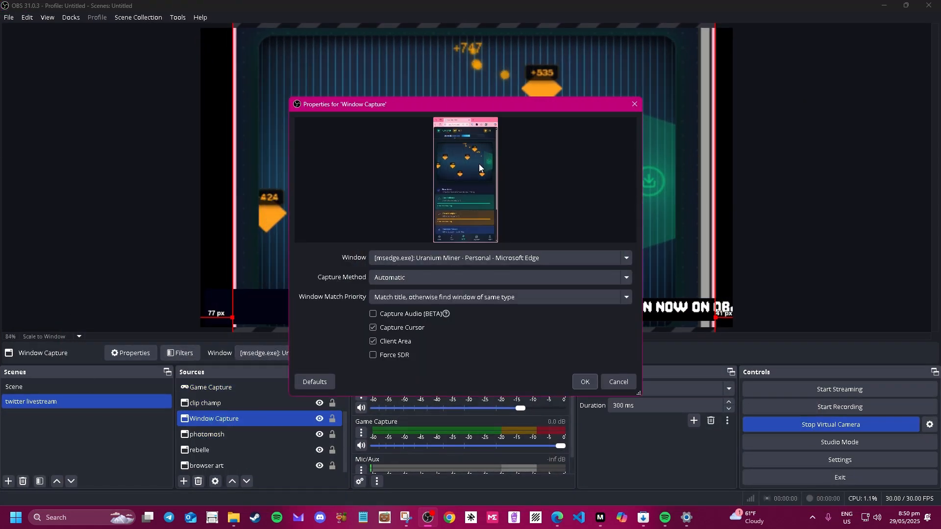
left_click(595, 383)
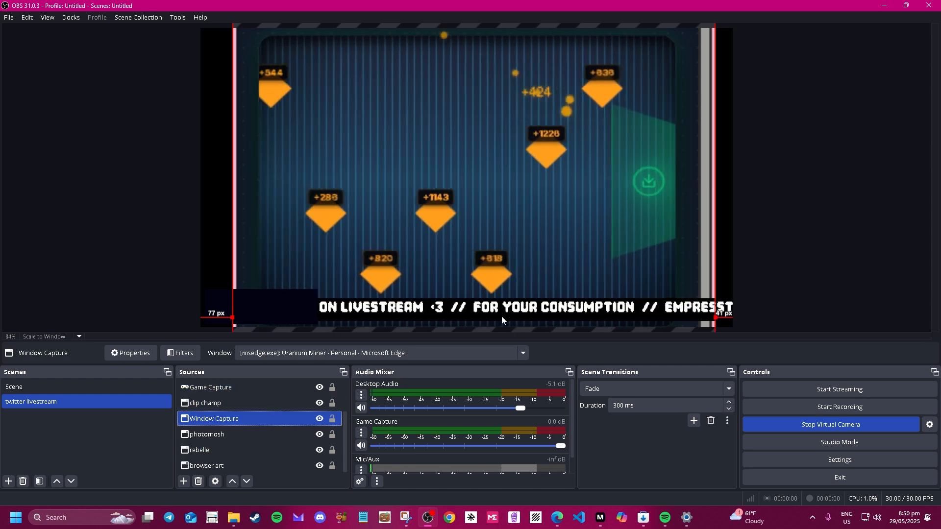
Toggle the virtual camera, then restore OBS and move it off screen to reveal Mosh-Pro.
left_click(824, 429)
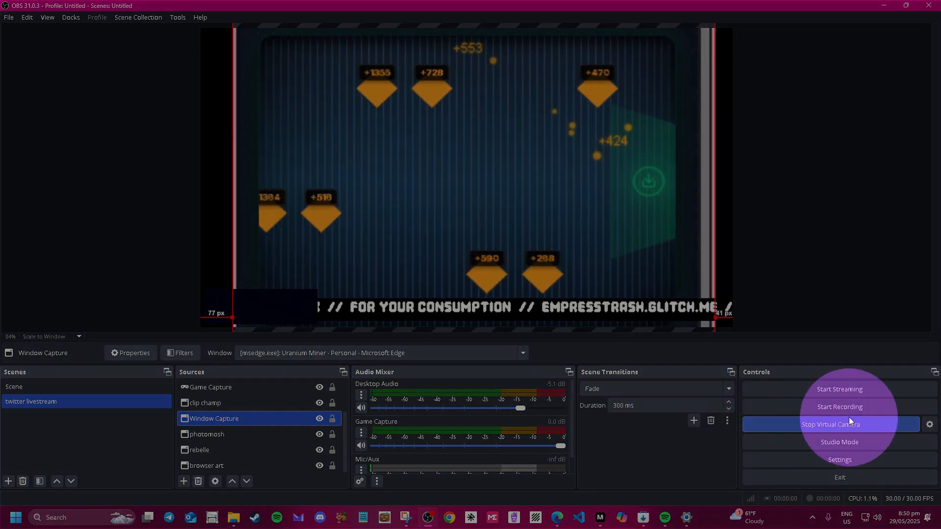
left_click(658, 290)
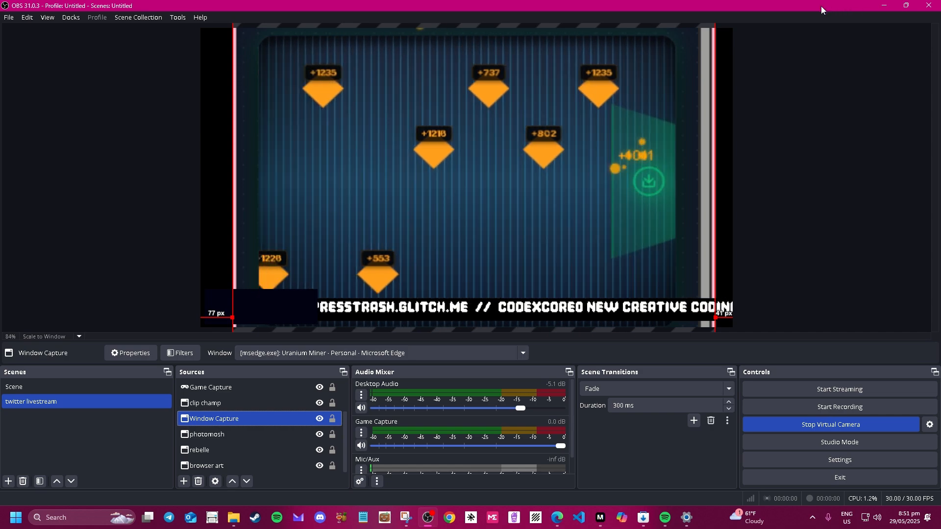
double_click(842, 10)
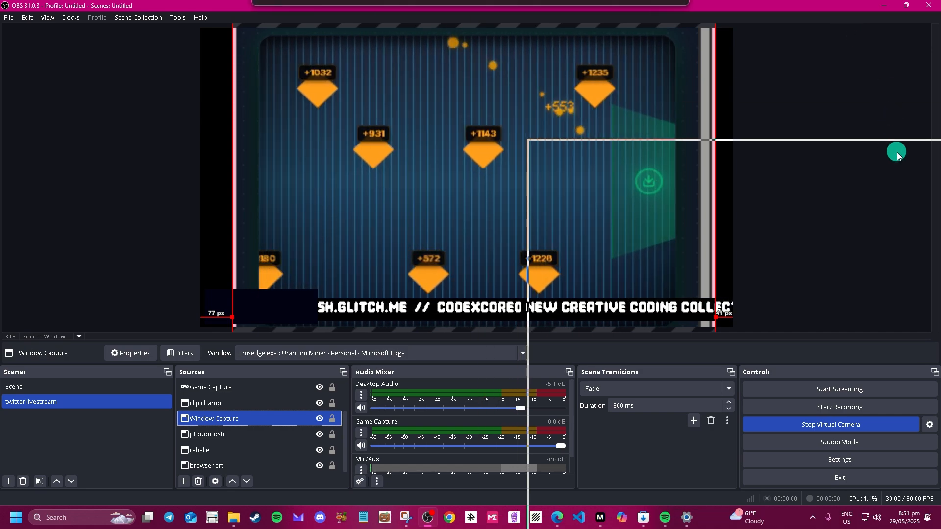
left_click_drag(842, 147, 940, 147)
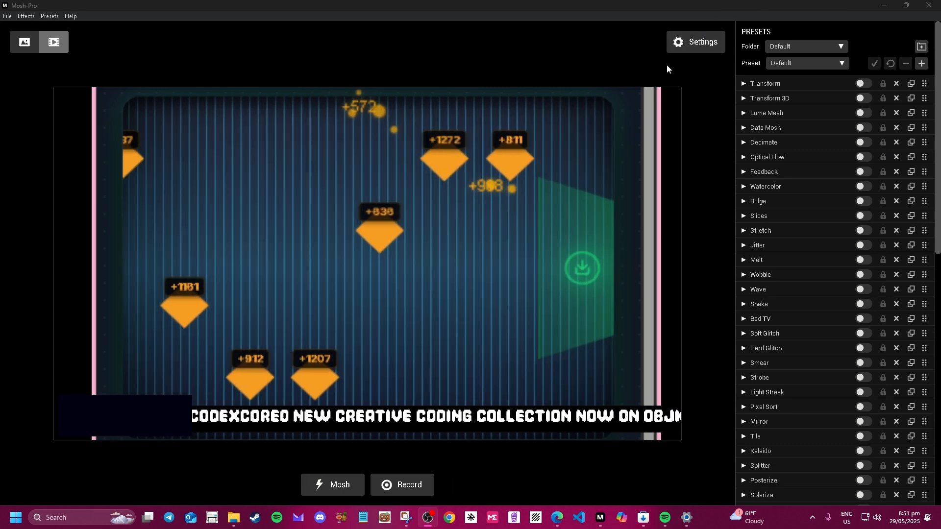
In Mosh-Pro Settings, keep OBS Virtual Camera as the Web Cam source, then view Audio settings.
left_click(677, 39)
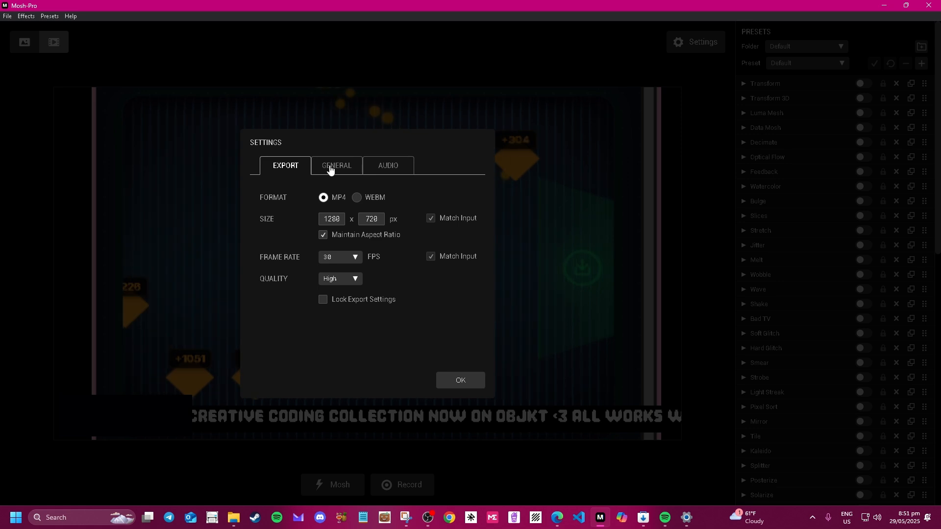
left_click(337, 166)
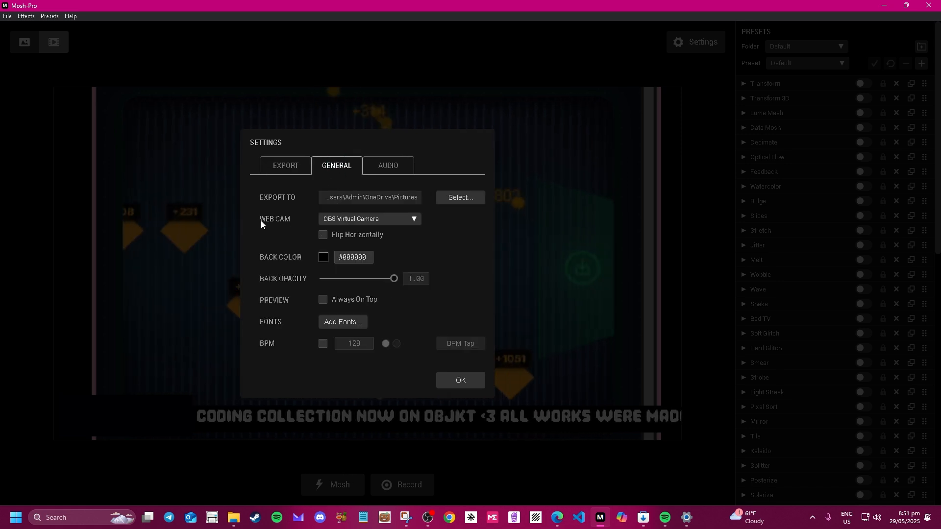
key("ctrl")
key("ctrl")
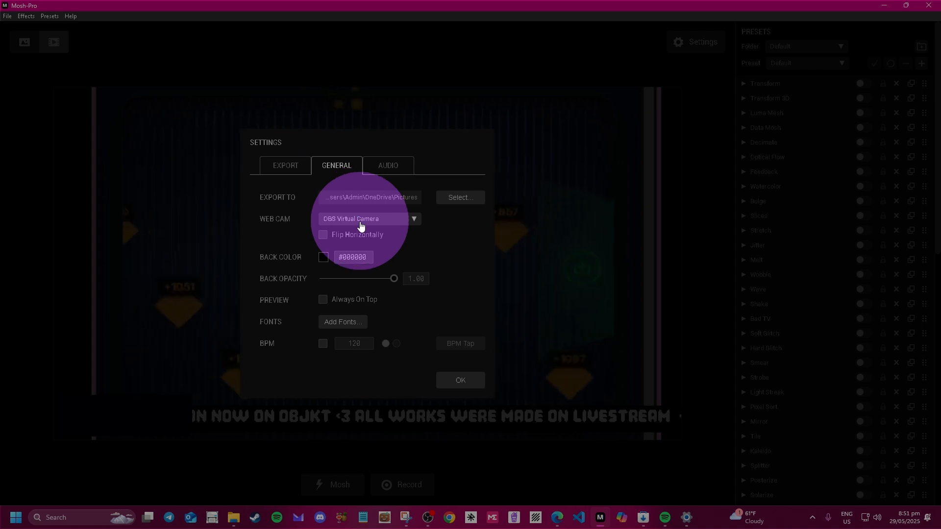
left_click(361, 221)
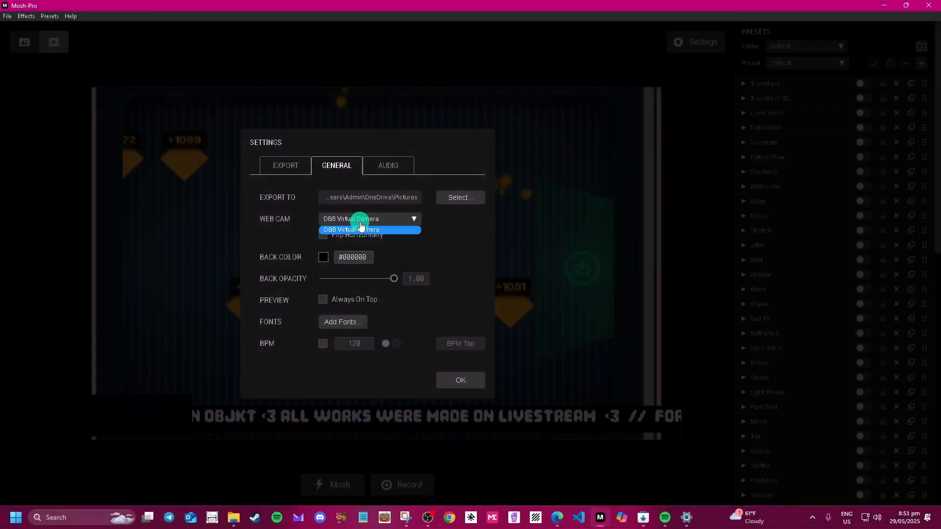
left_click(436, 240)
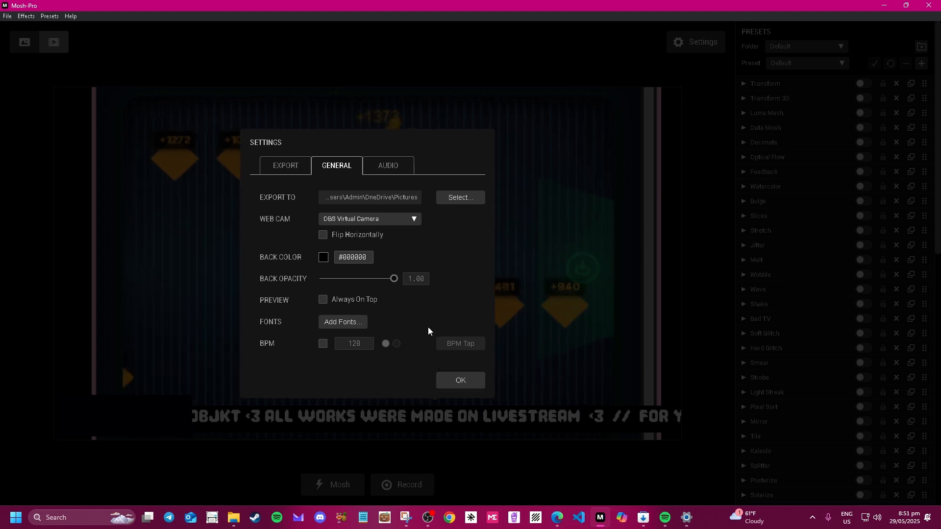
left_click(401, 162)
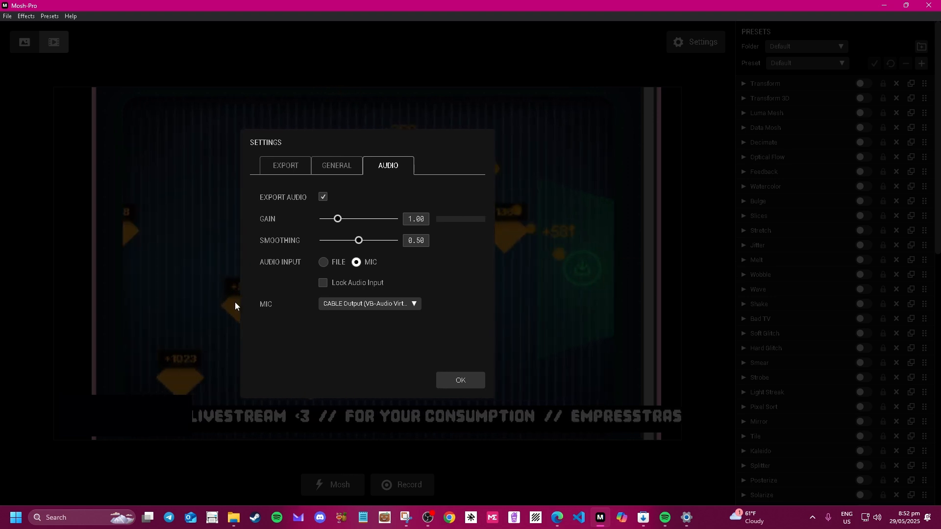
Raise Mosh-Pro's audio Gain slider to 2.95 with CABLE Output as mic input.
left_click_drag(374, 222, 367, 221)
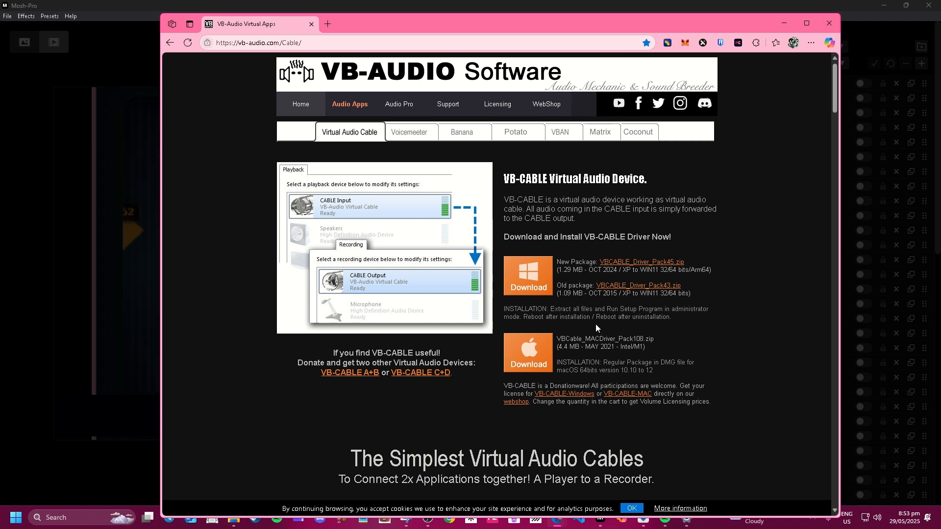
Close the VB-Audio web page and open Windows Settings' Sound page, maximized.
left_click(836, 25)
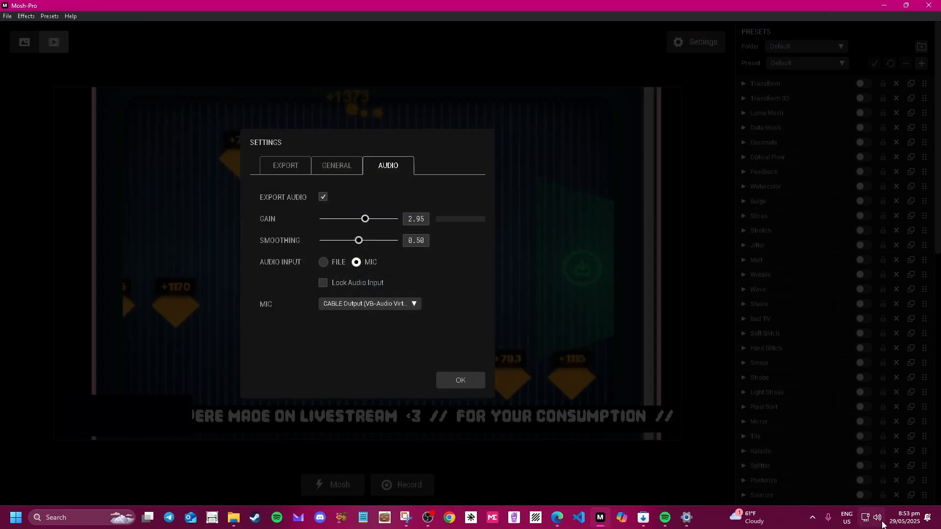
left_click(882, 522)
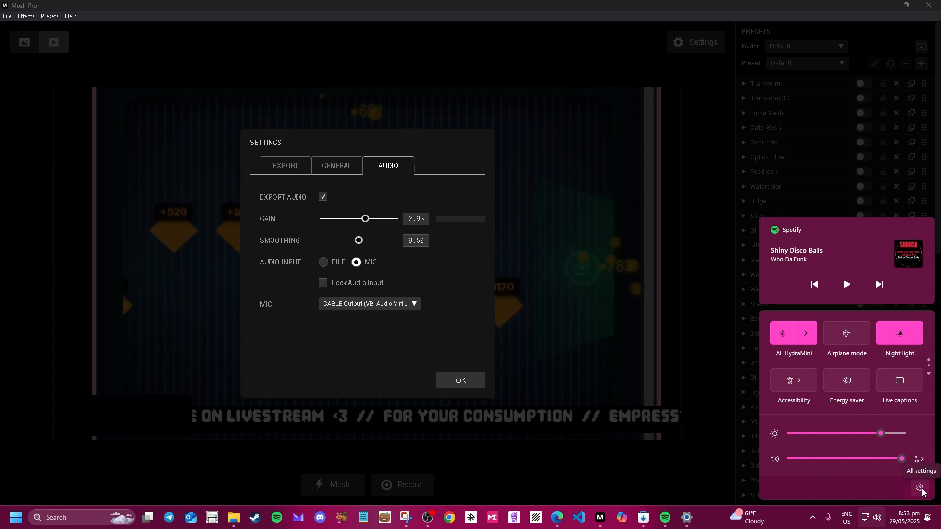
left_click(920, 488)
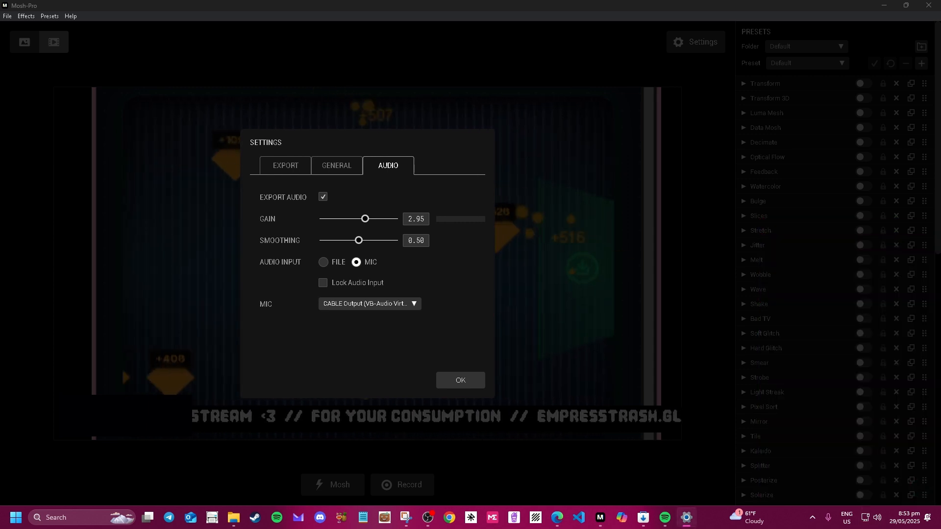
left_click_drag(252, 131, 344, 117)
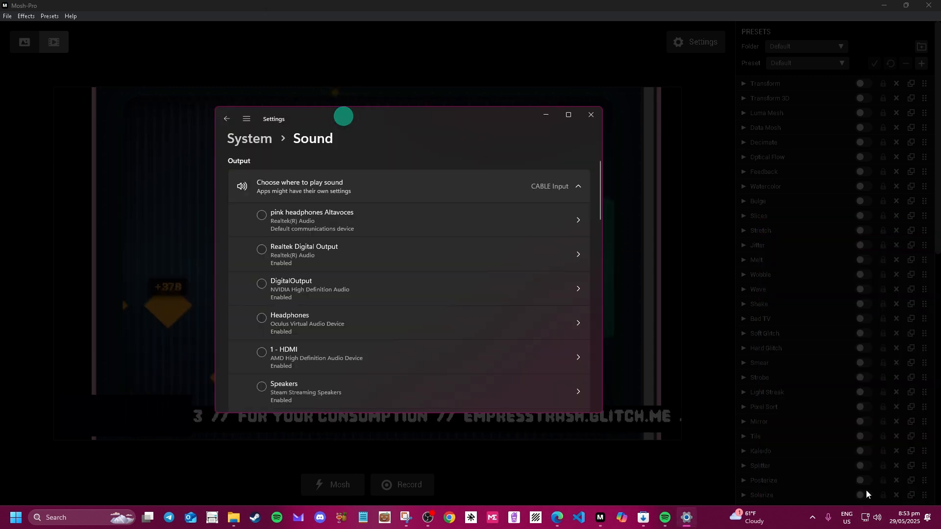
left_click(877, 521)
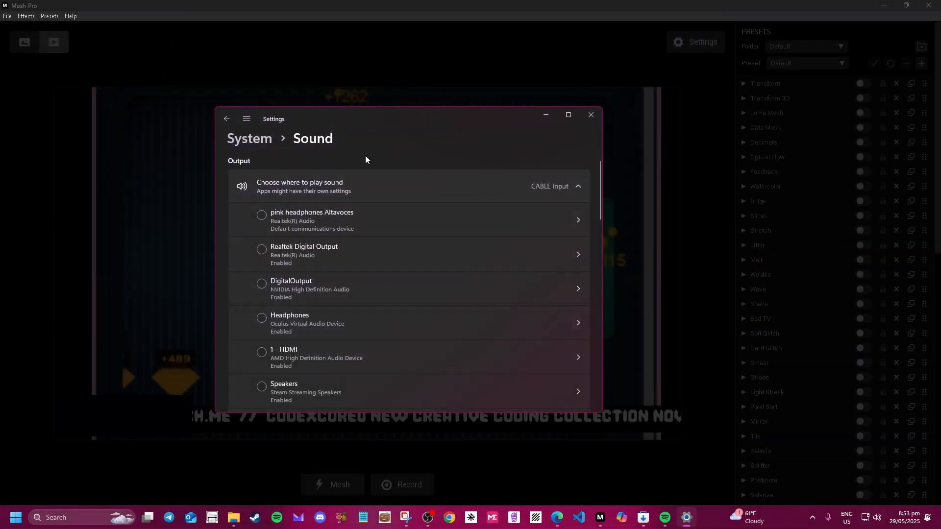
left_click(569, 115)
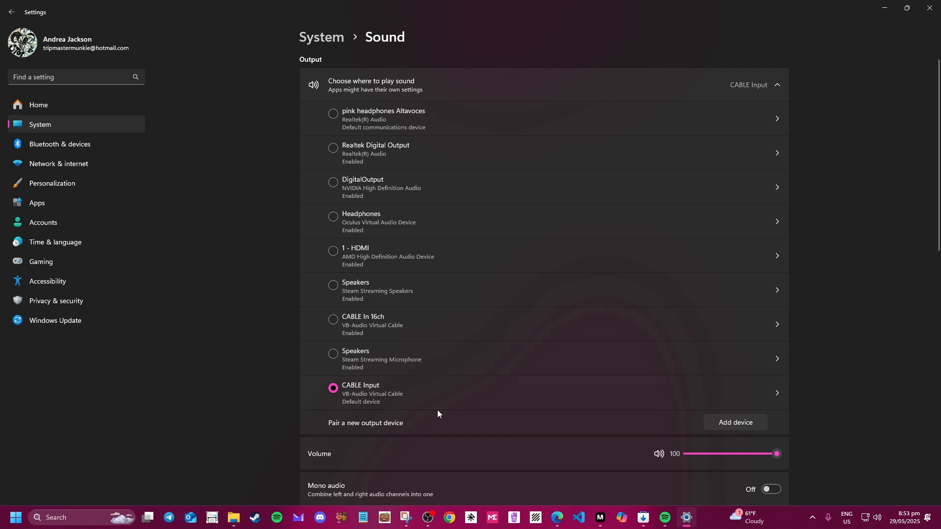
Review output and input devices, confirming CABLE Input and CABLE Output as defaults.
scroll(436, 416, "down", 2)
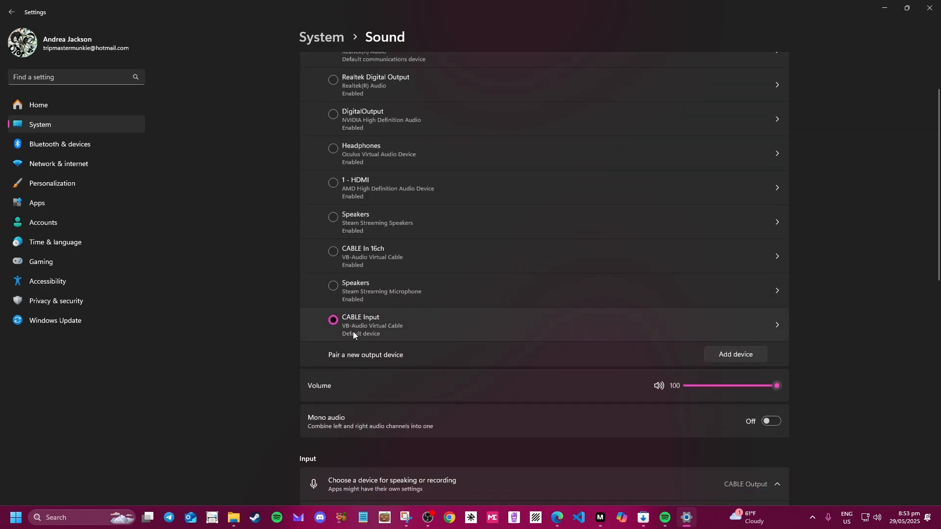
scroll(413, 422, "down", 6)
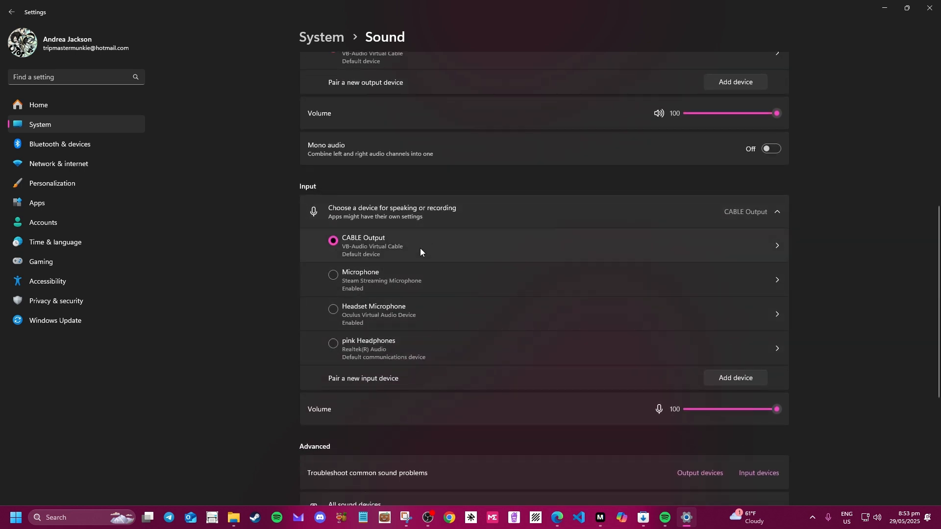
scroll(420, 254, "up", 3)
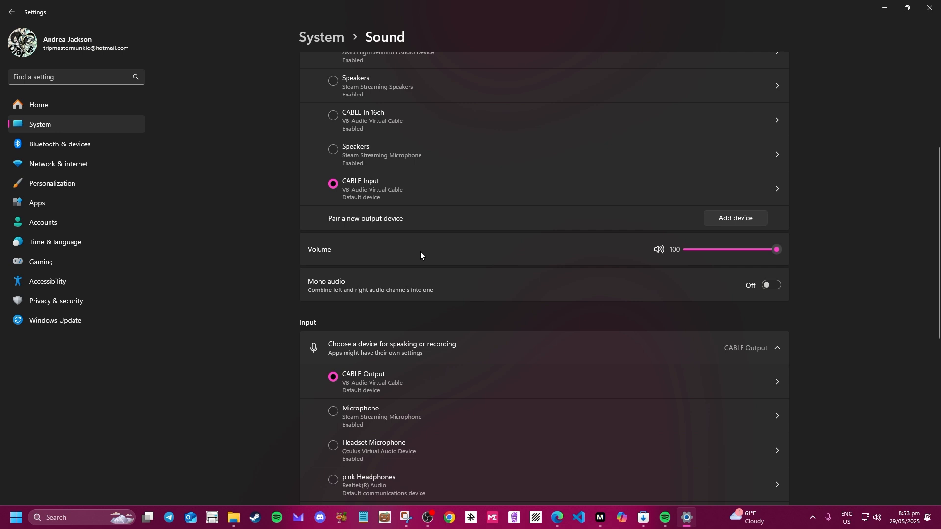
scroll(422, 252, "up", 5)
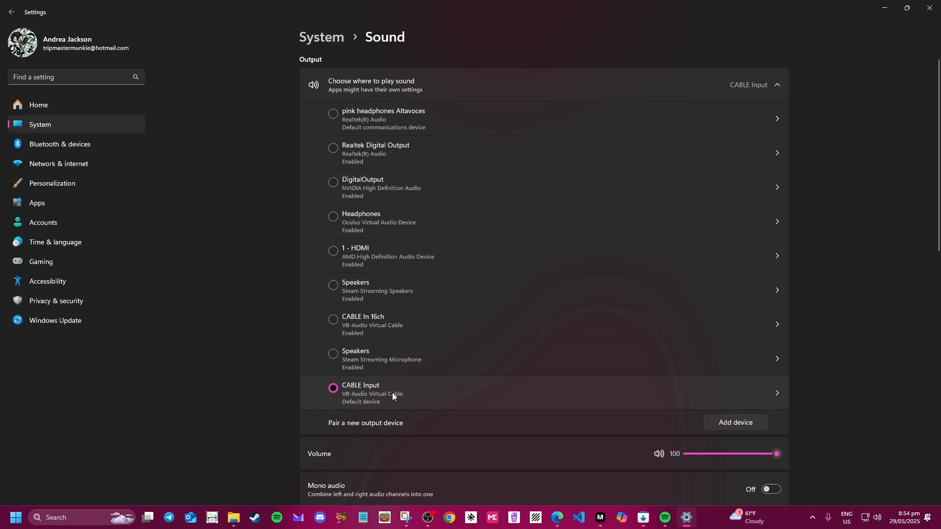
scroll(392, 393, "down", 8)
scroll(393, 393, "up", 6)
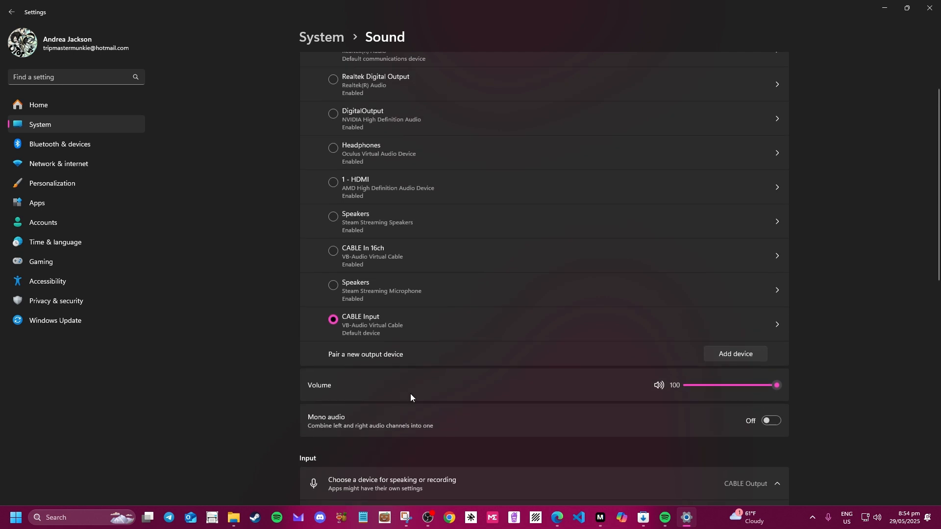
scroll(451, 423, "down", 2)
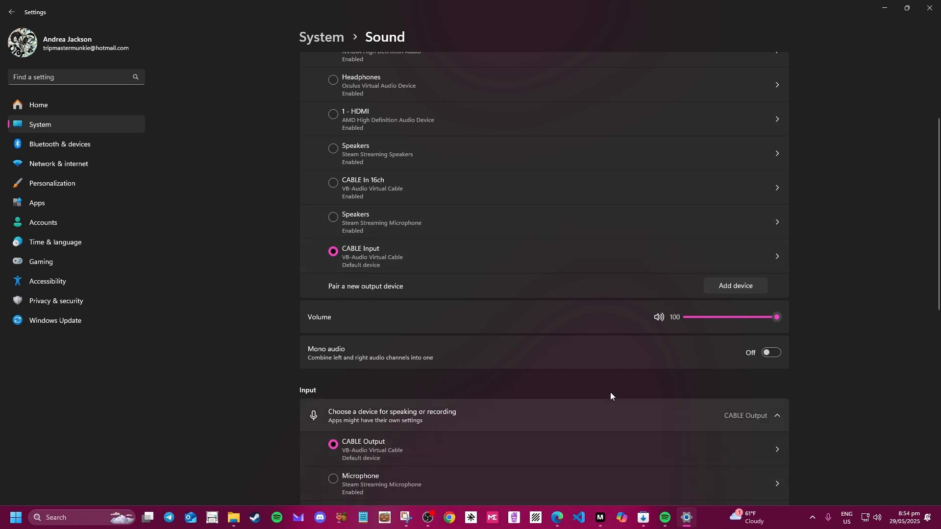
scroll(496, 430, "down", 1)
scroll(496, 431, "down", 3)
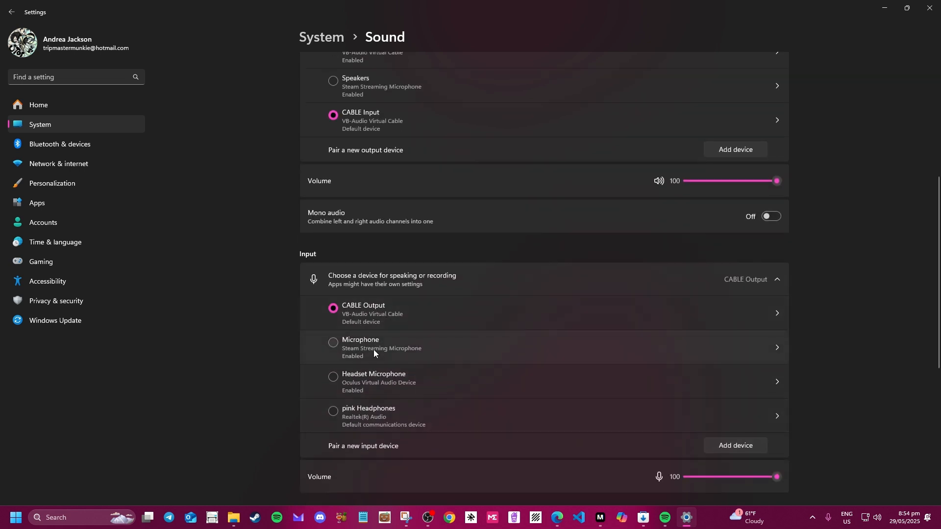
scroll(472, 450, "down", 2)
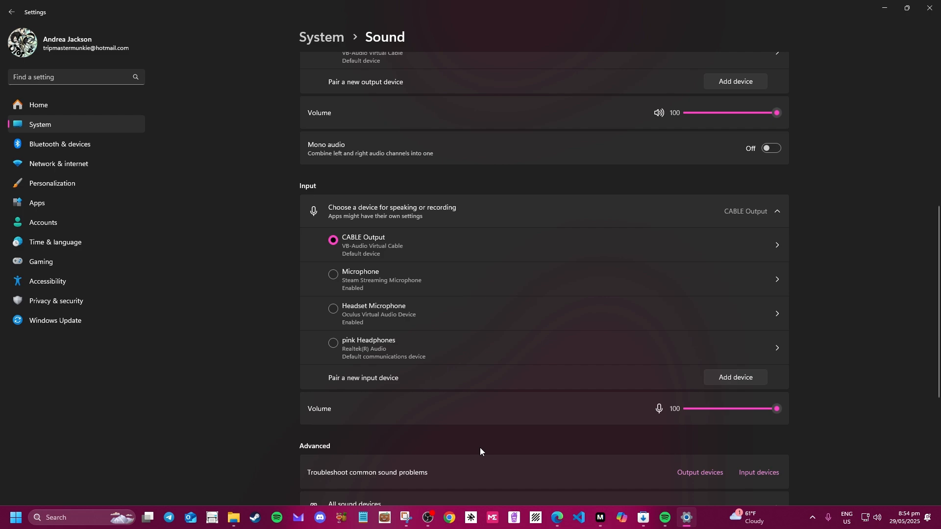
scroll(481, 451, "down", 5)
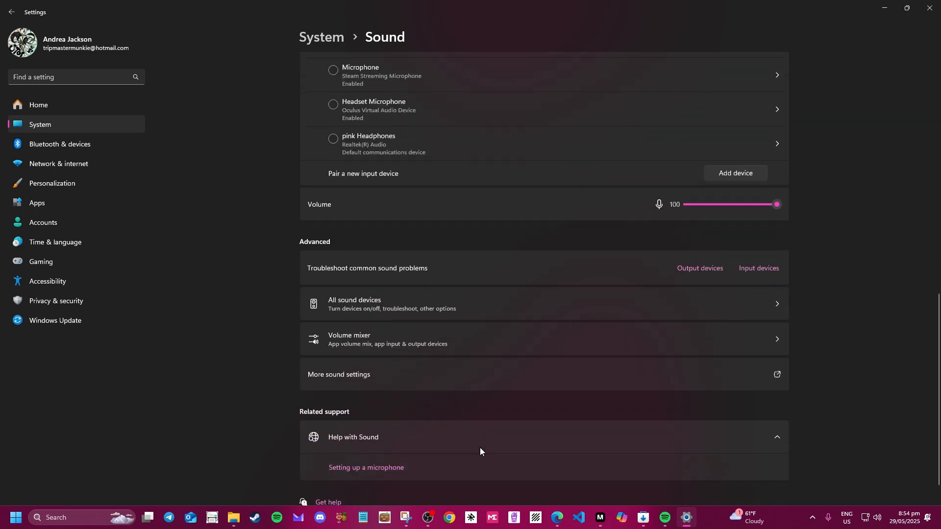
Open the classic Sound dialog and select CABLE Output on the Recording tab.
left_click(346, 375)
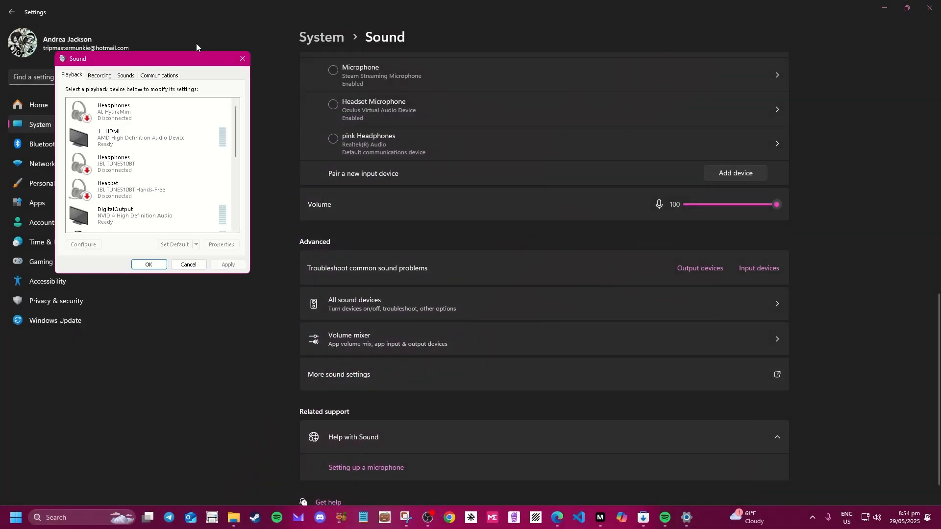
left_click_drag(357, 96, 444, 116)
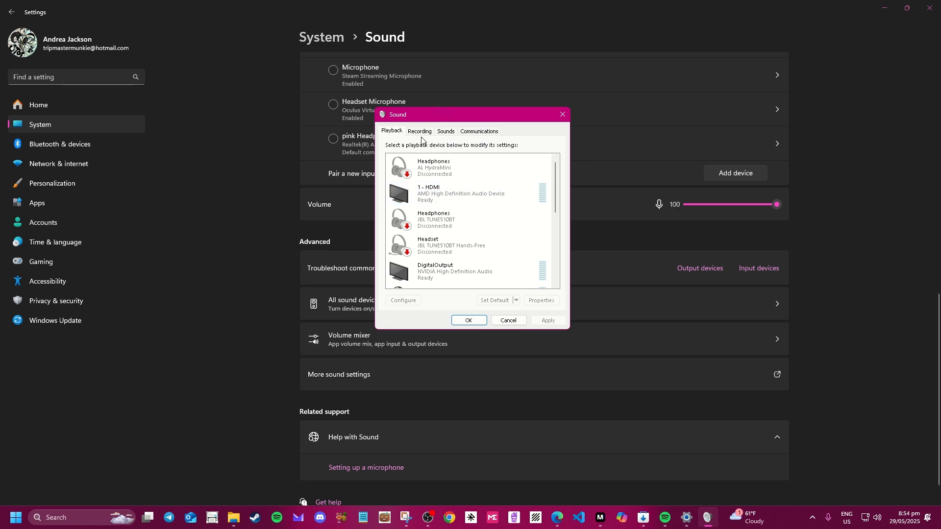
key("ctrl")
key("ctrl")
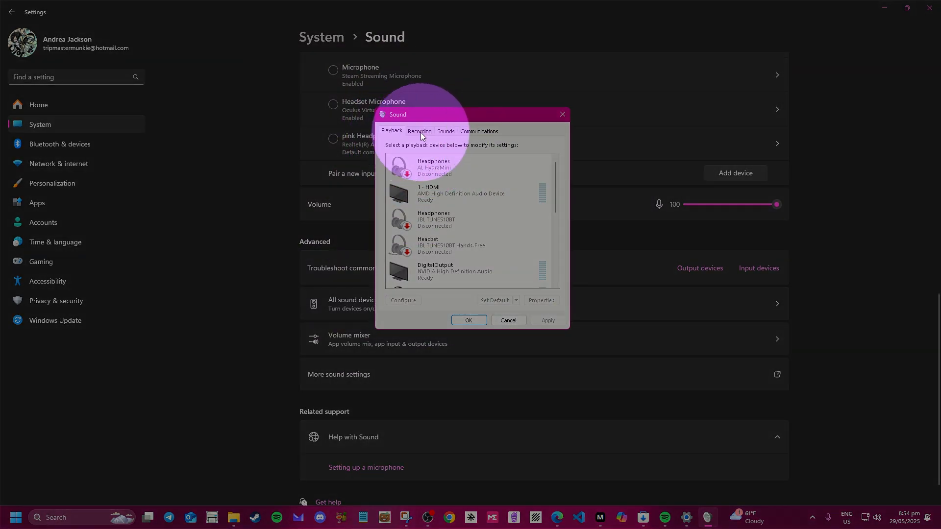
left_click(419, 131)
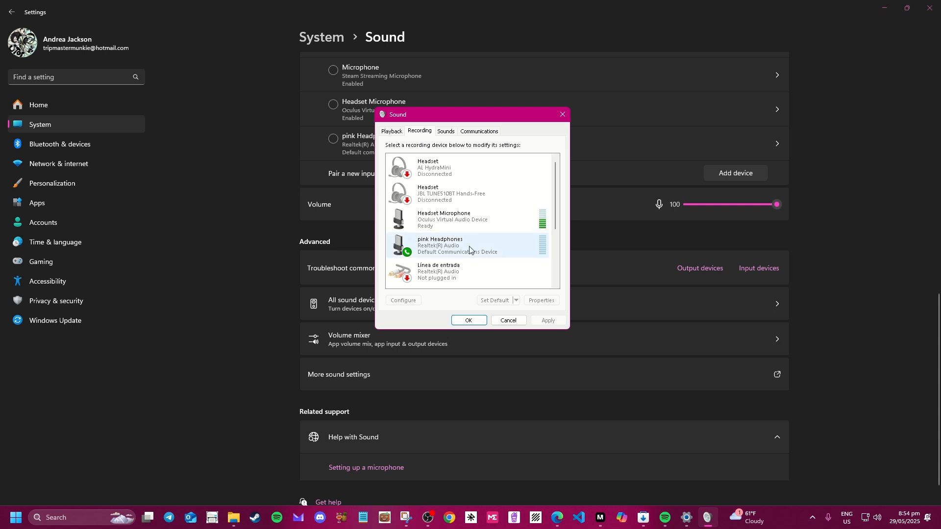
scroll(469, 250, "down", 4)
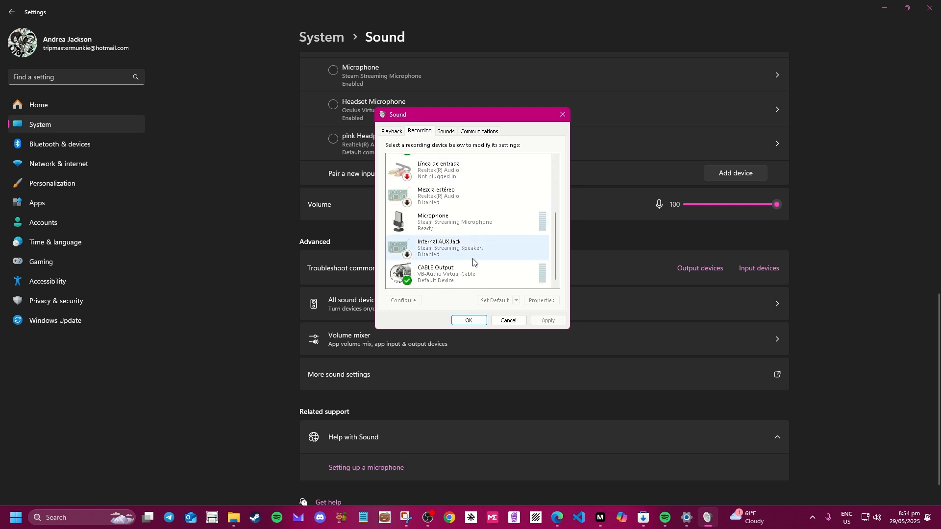
left_click(444, 270)
Keep CABLE Output's Listen device as the pink headphones Altavoces and close both dialogs.
right_click(444, 271)
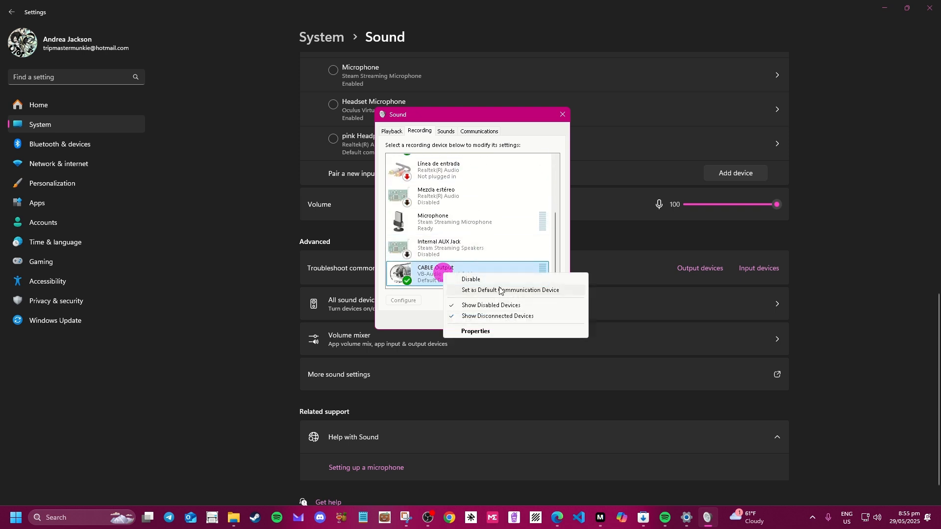
left_click(500, 331)
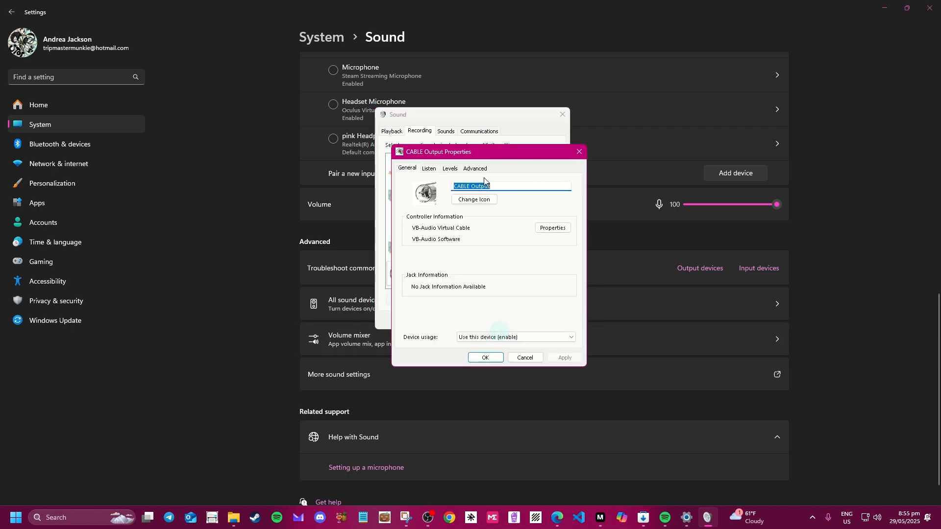
left_click(430, 170)
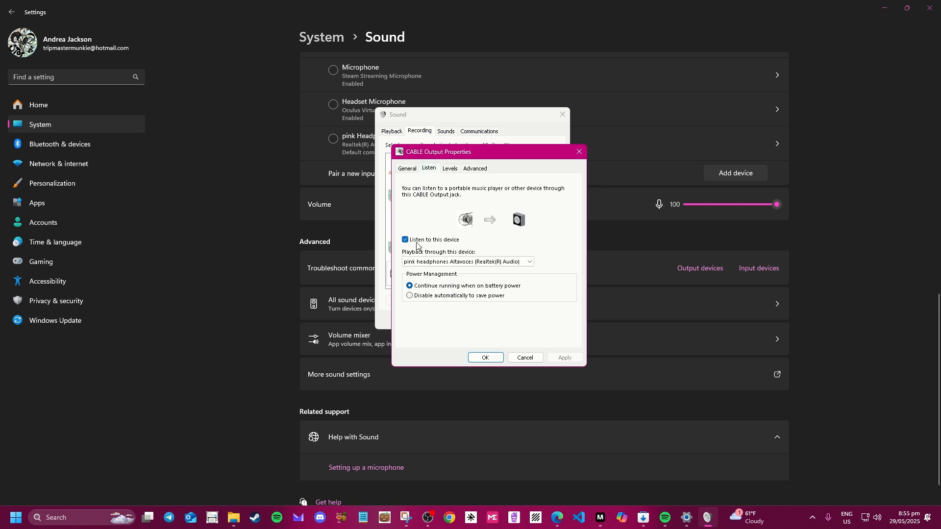
left_click(456, 261)
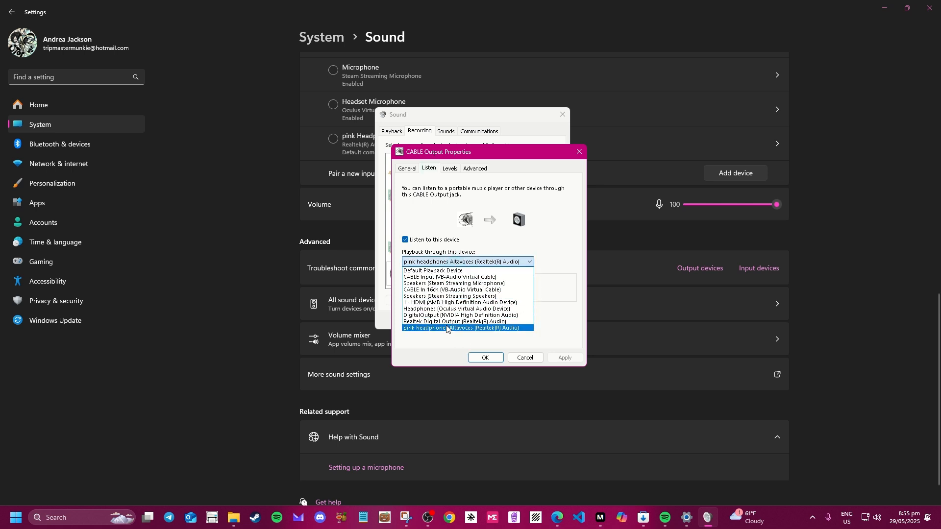
left_click(446, 332)
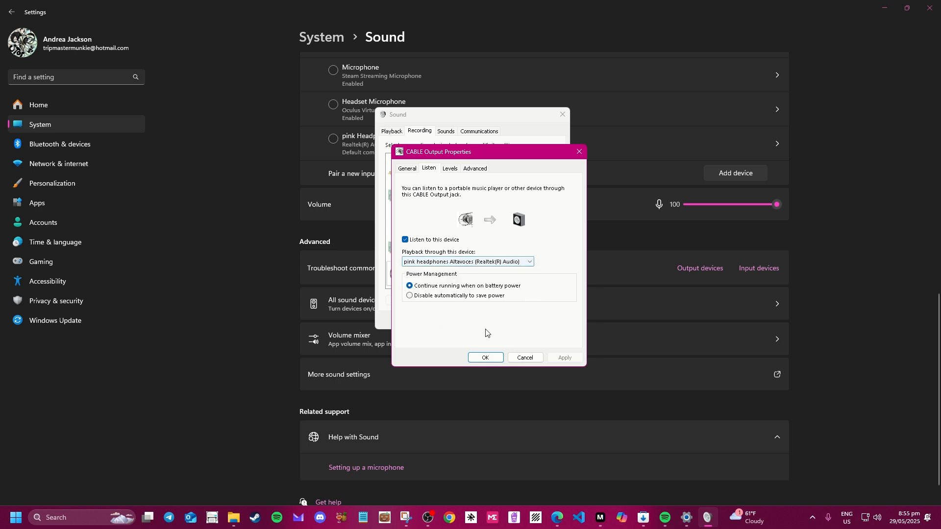
left_click(485, 357)
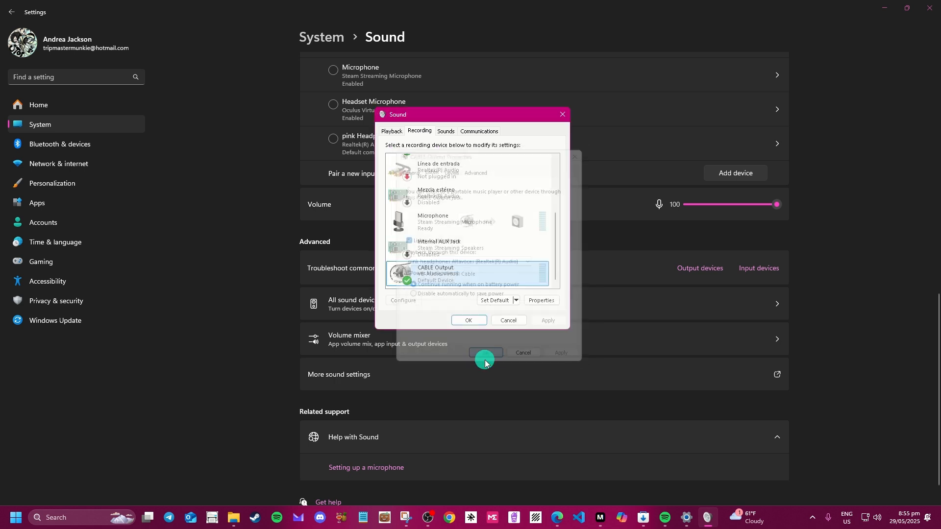
left_click(479, 322)
scroll(539, 381, "up", 10)
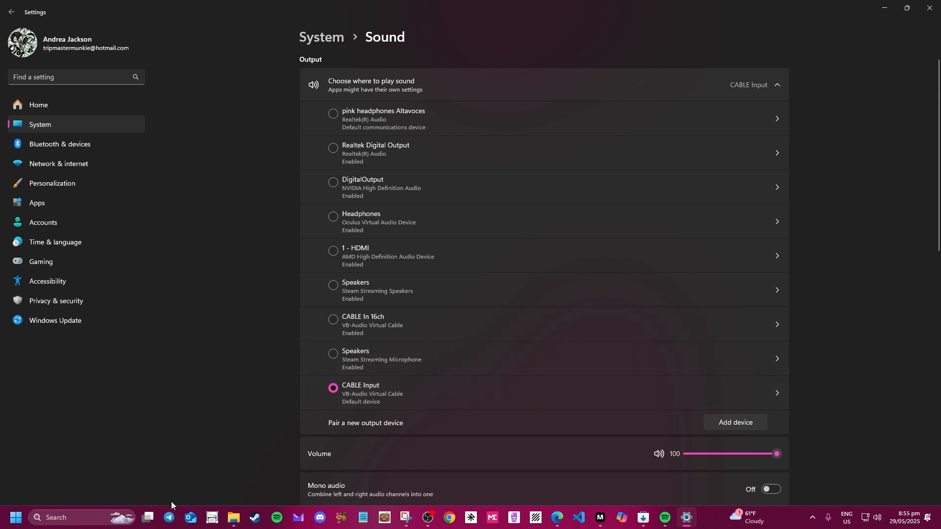
Minimize Settings, keep CABLE Output as Mosh-Pro's mic input, then bring Windows Settings back.
left_click(880, 11)
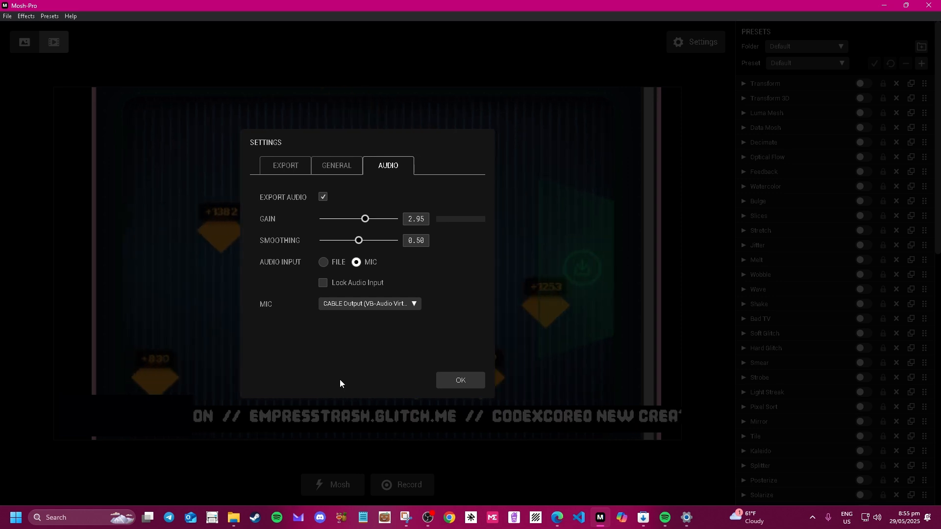
left_click(392, 304)
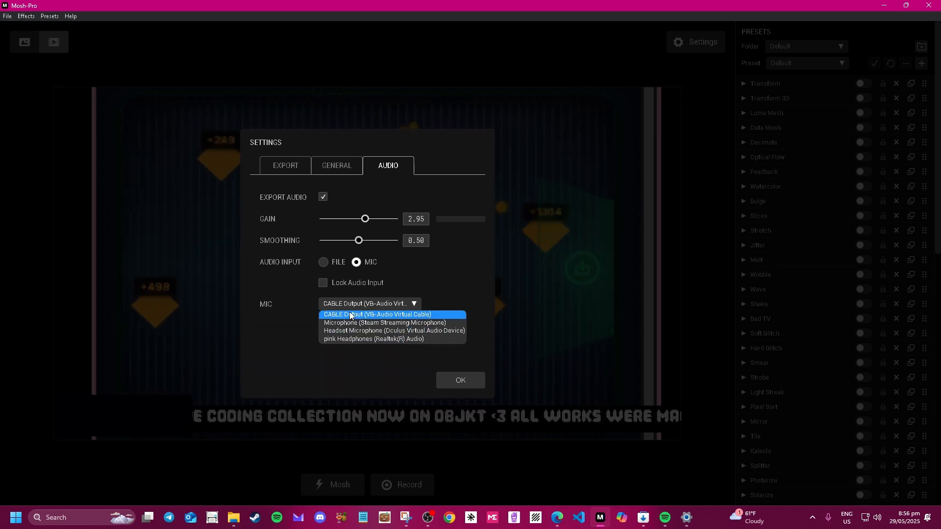
left_click(351, 315)
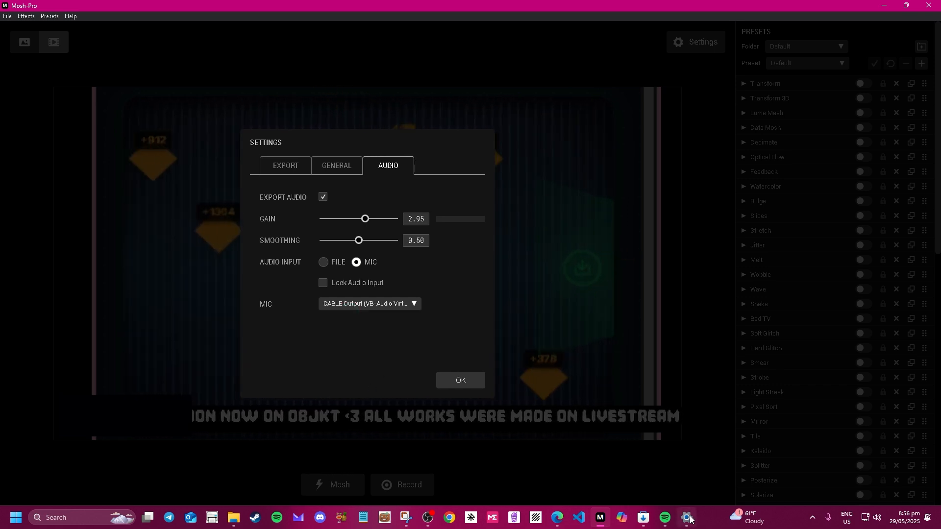
mouse_move(690, 516)
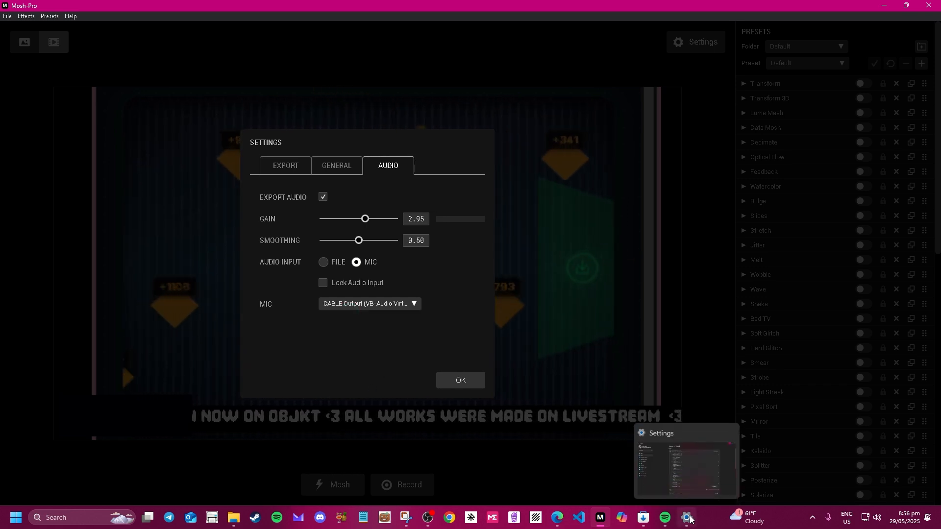
left_click(703, 469)
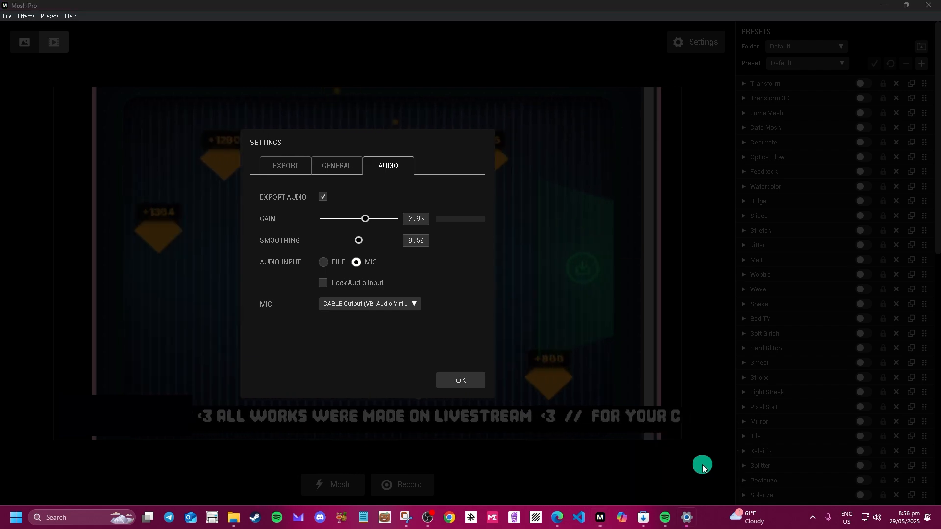
Make pink Headphones the default Windows input device, then minimize Settings.
scroll(425, 409, "down", 6)
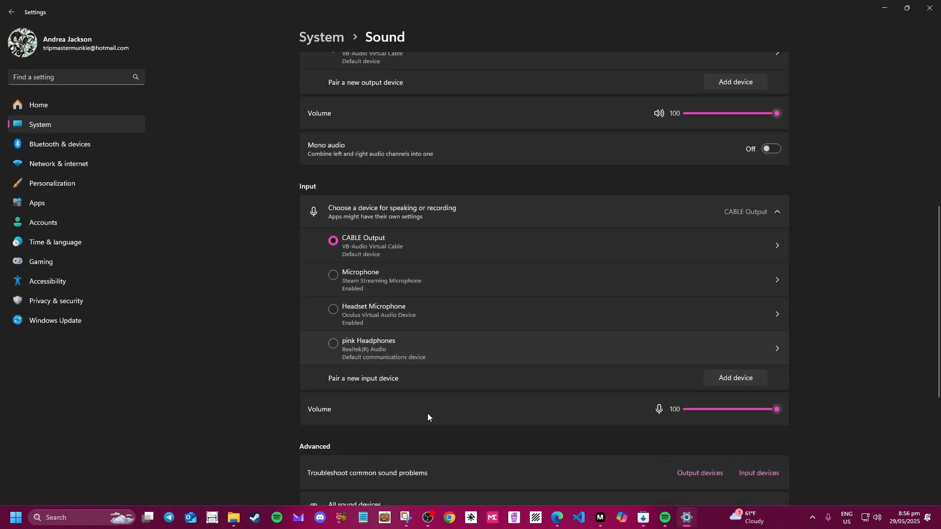
left_click(491, 19)
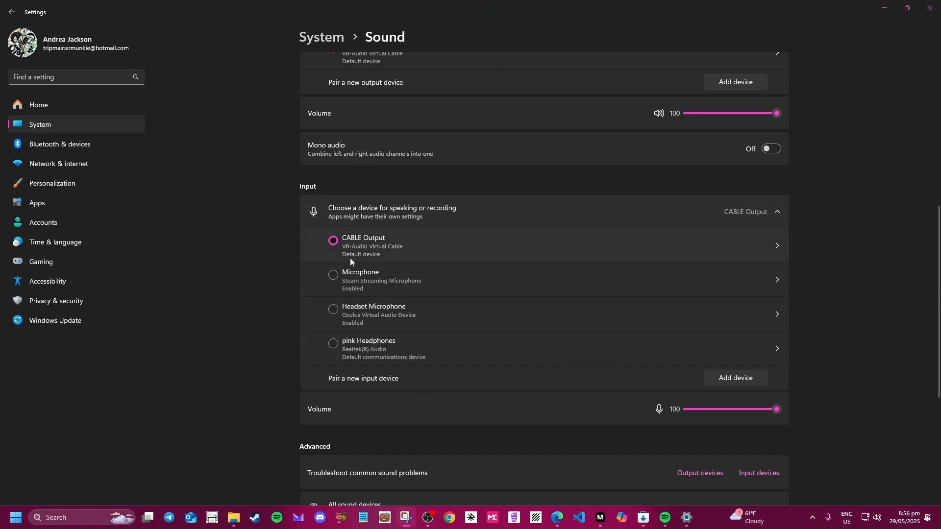
left_click(339, 348)
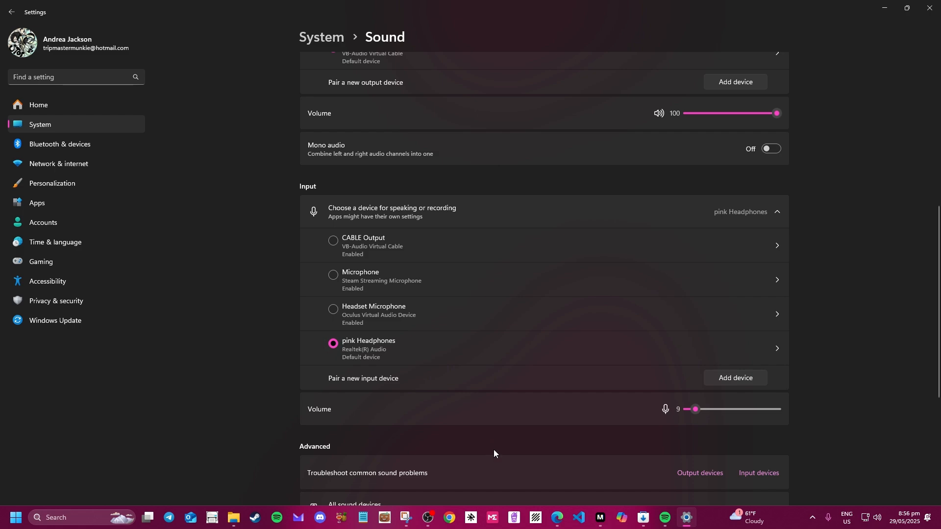
scroll(494, 450, "up", 5)
scroll(496, 453, "down", 6)
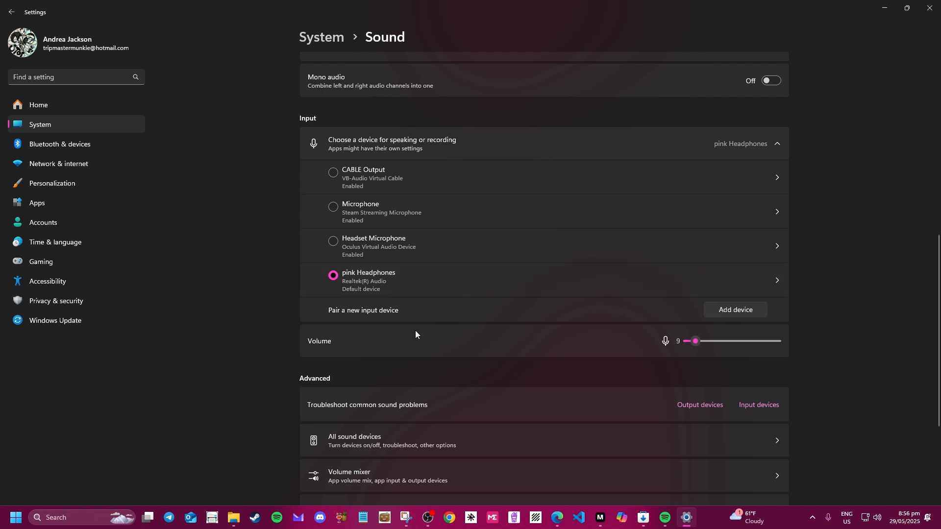
scroll(412, 336, "up", 4)
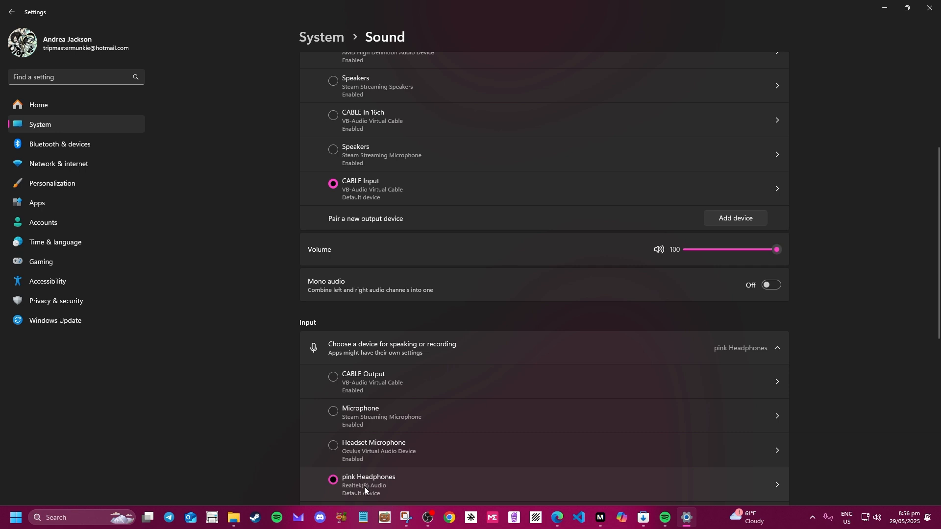
scroll(364, 487, "down", 3)
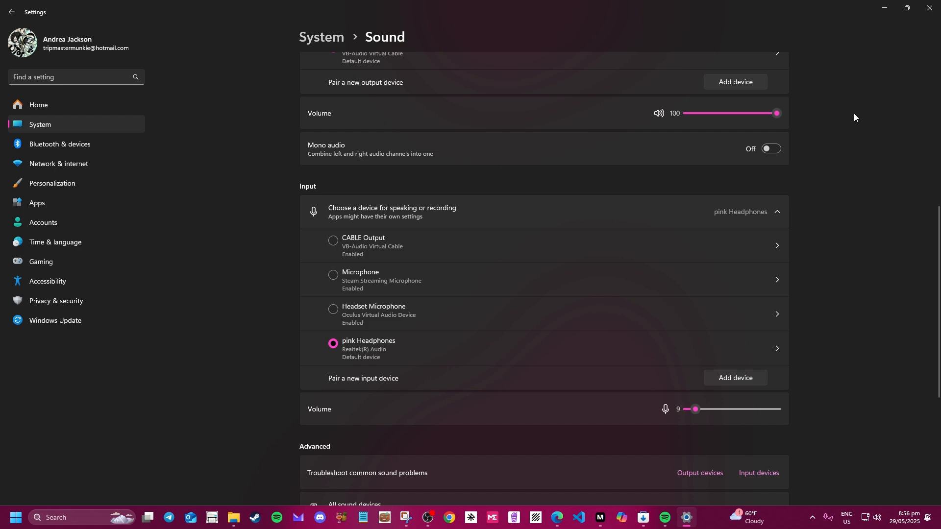
left_click(886, 11)
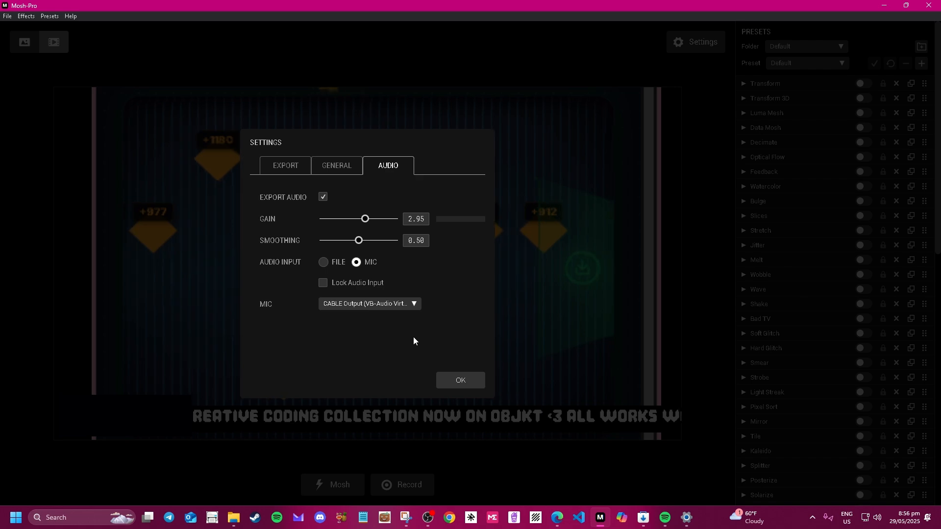
Recheck Mosh-Pro's mic input stays CABLE Output, glancing at the Windows Sound page in between.
left_click(371, 306)
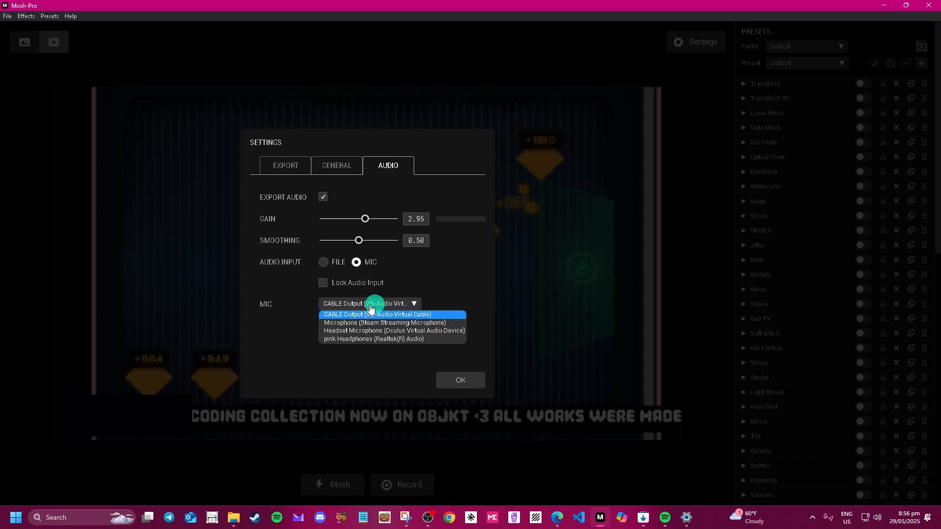
left_click(685, 519)
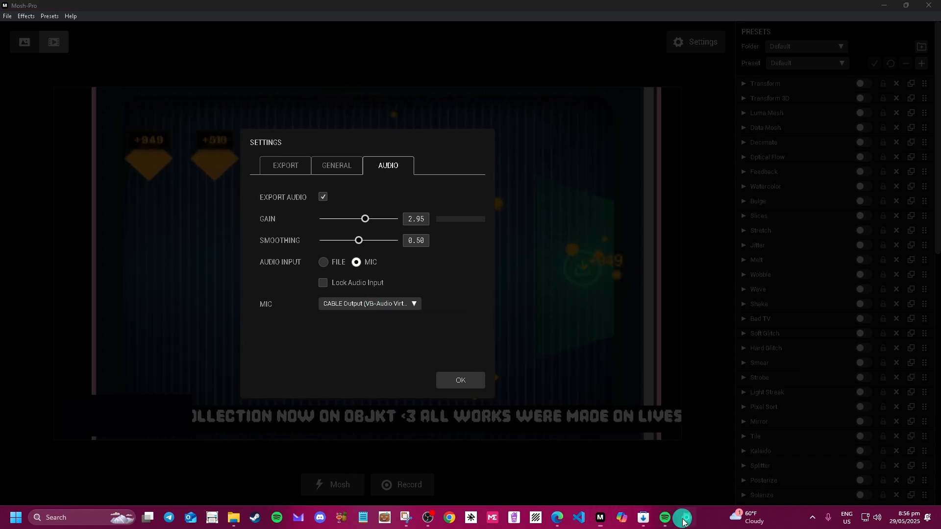
scroll(470, 343, "up", 6)
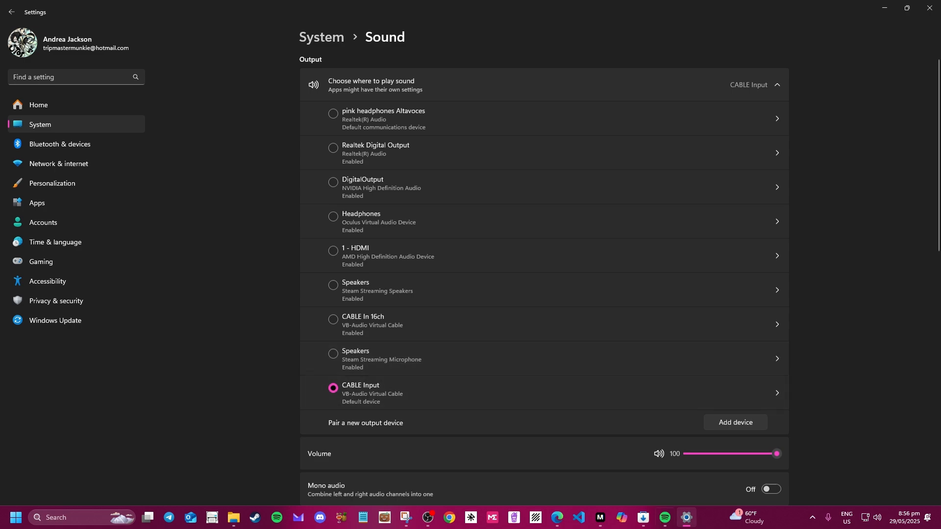
scroll(469, 377, "down", 7)
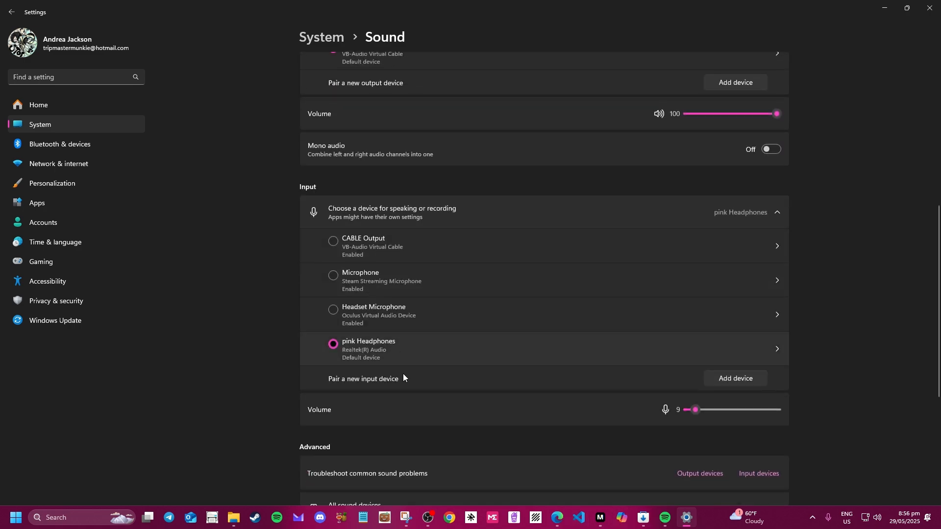
left_click(600, 518)
left_click(378, 303)
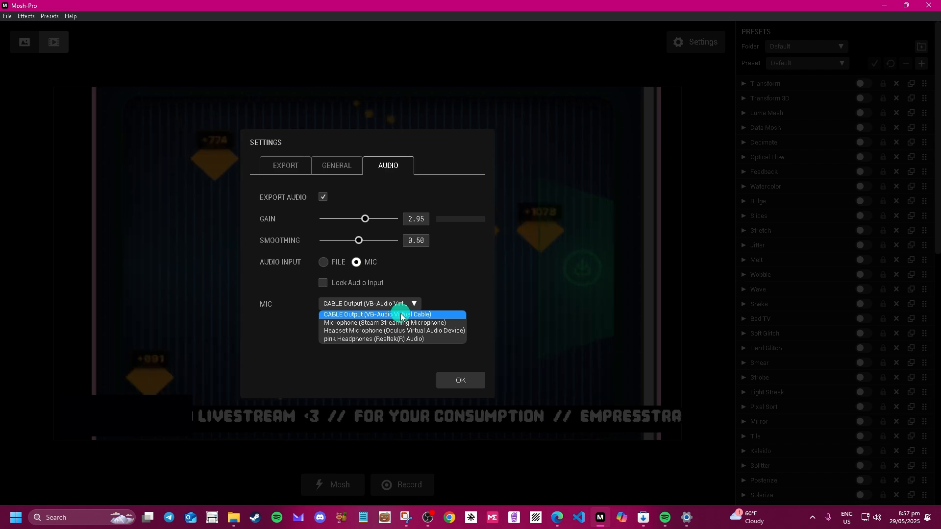
left_click(401, 315)
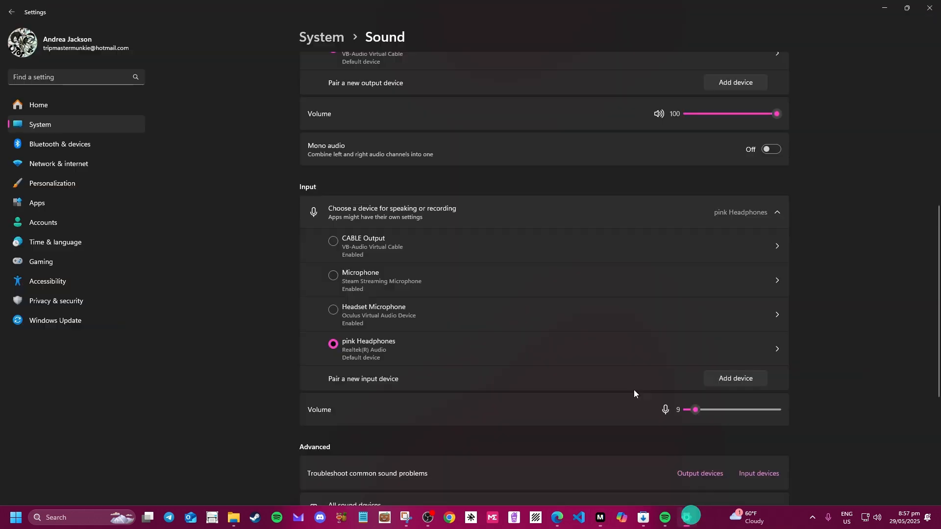
scroll(634, 390, "up", 10)
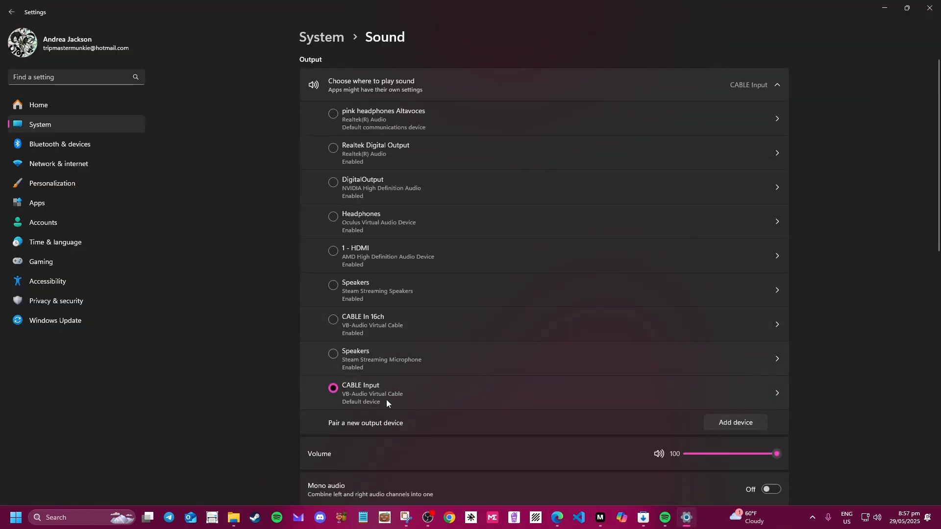
Return to the Sound page, review input devices down to Advanced, and open More sound settings.
scroll(390, 393, "down", 7)
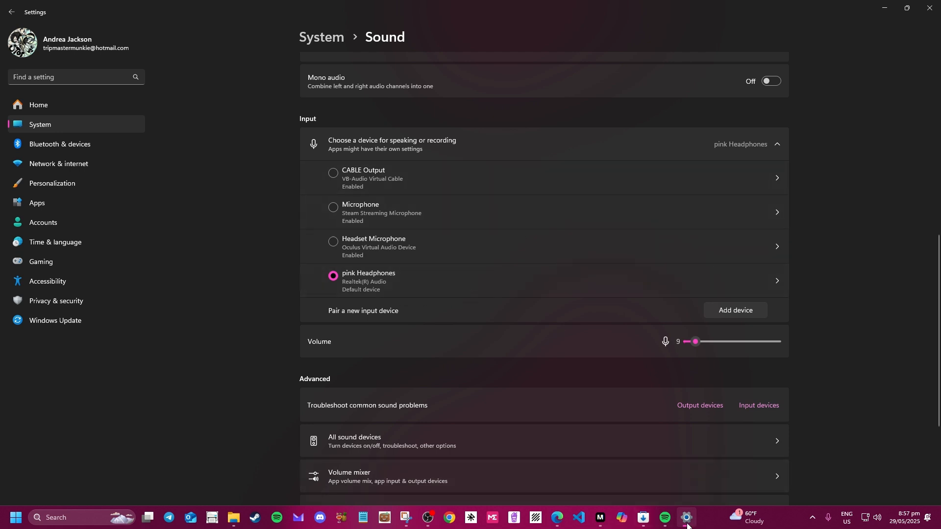
mouse_move(600, 515)
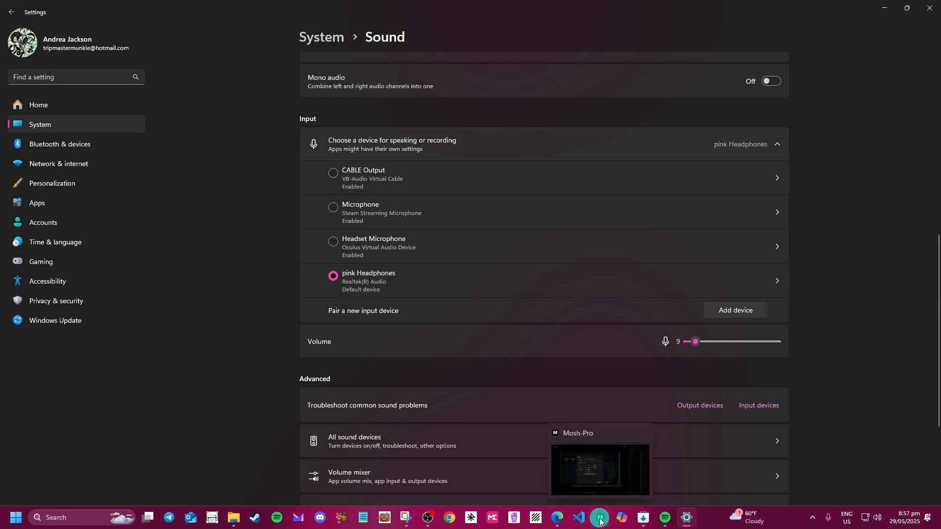
left_click(601, 520)
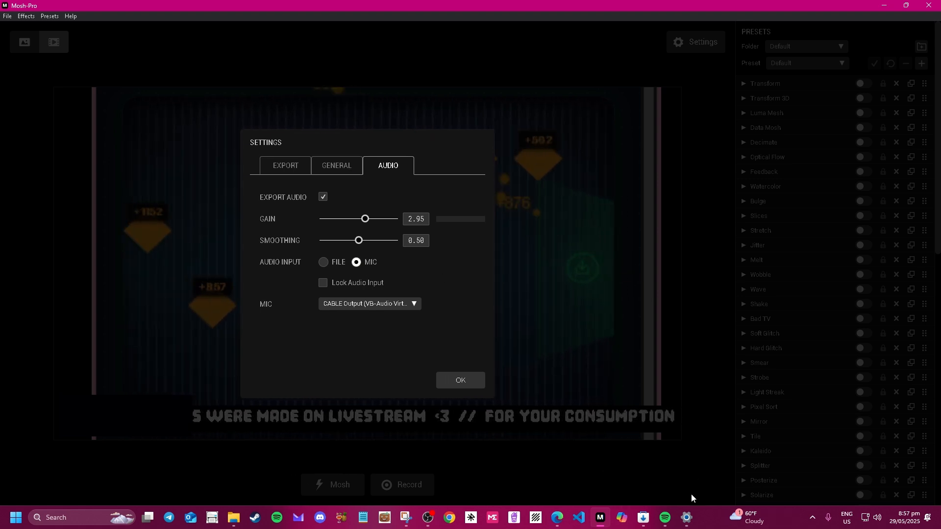
left_click(687, 518)
scroll(500, 414, "up", 6)
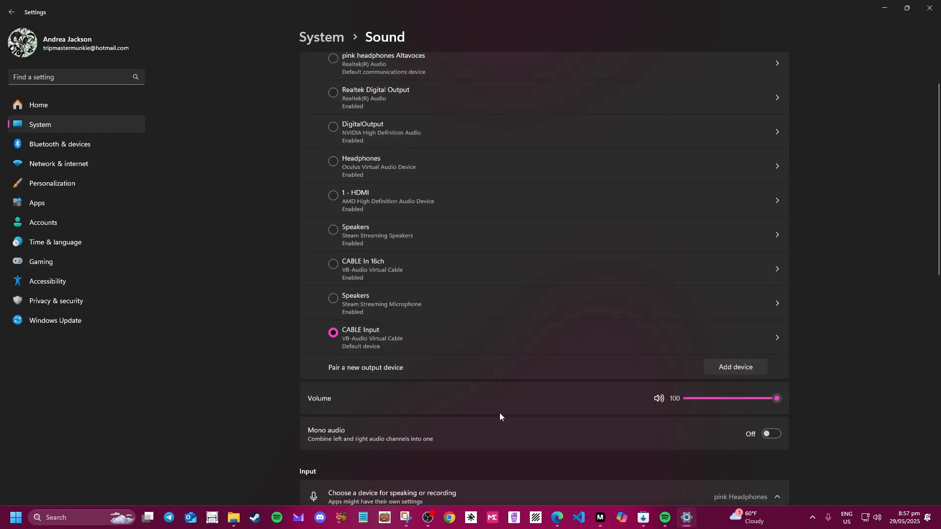
scroll(500, 416, "up", 1)
scroll(354, 408, "down", 6)
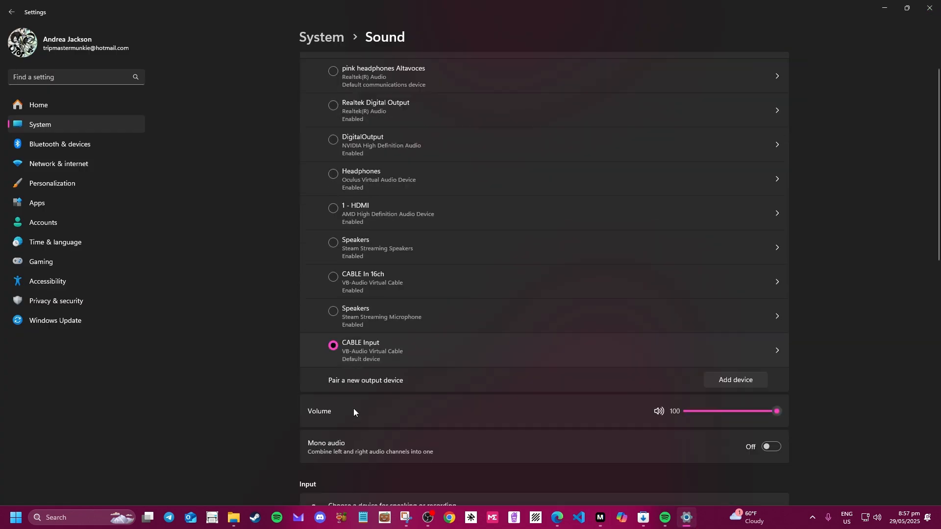
scroll(366, 237, "down", 4)
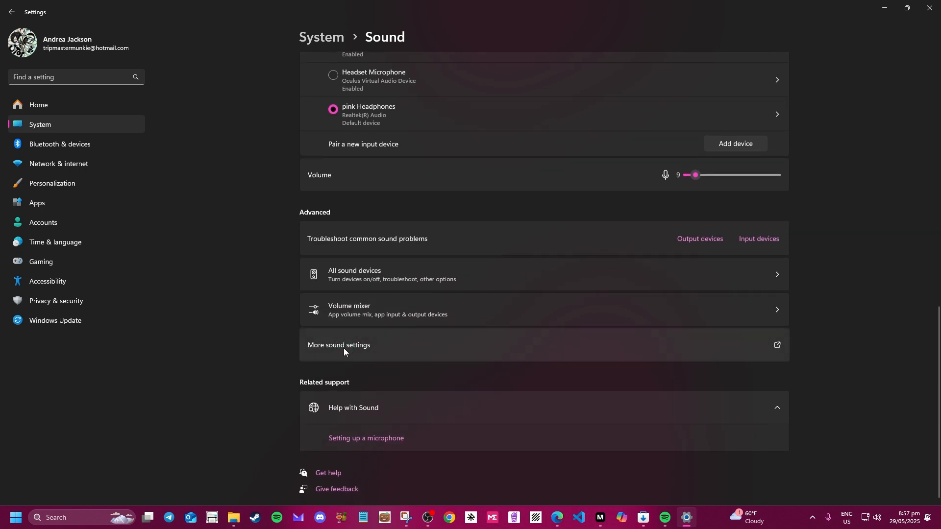
left_click(344, 349)
left_click(112, 90)
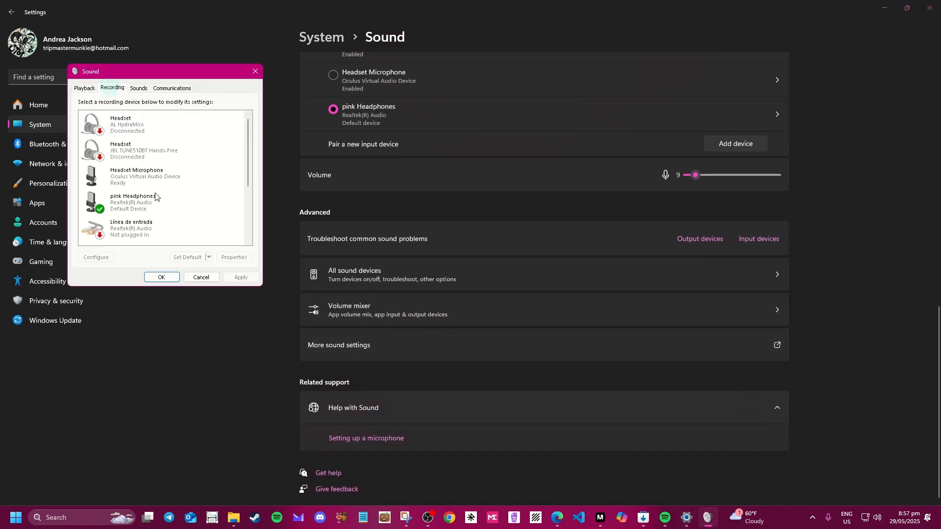
scroll(155, 218, "down", 4)
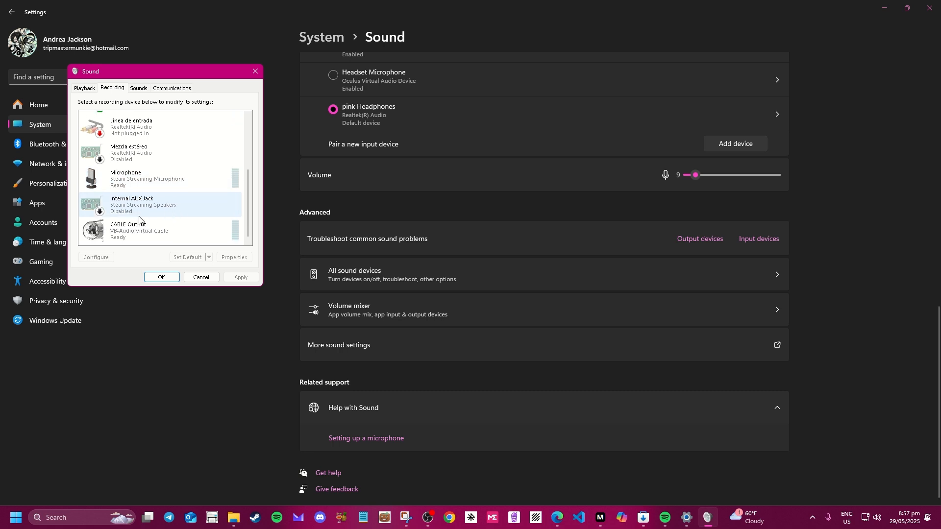
right_click(137, 228)
left_click(192, 294)
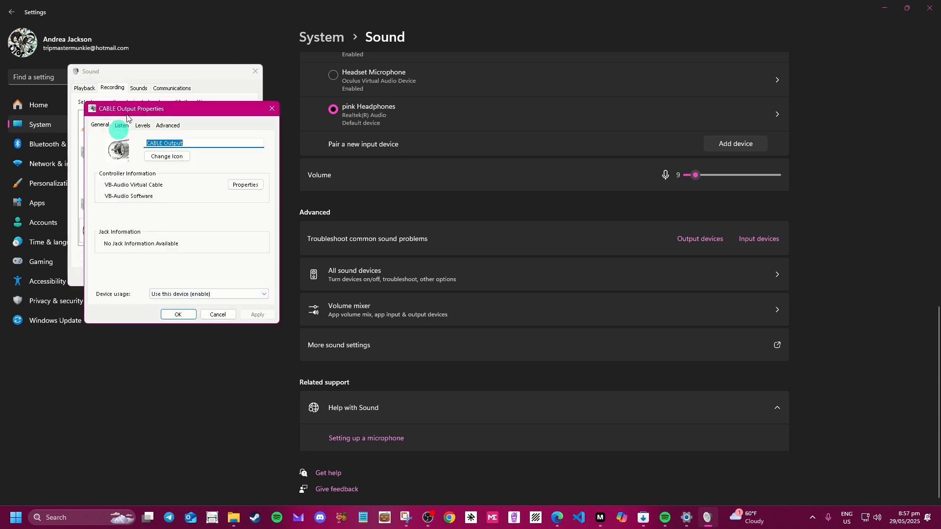
left_click(122, 127)
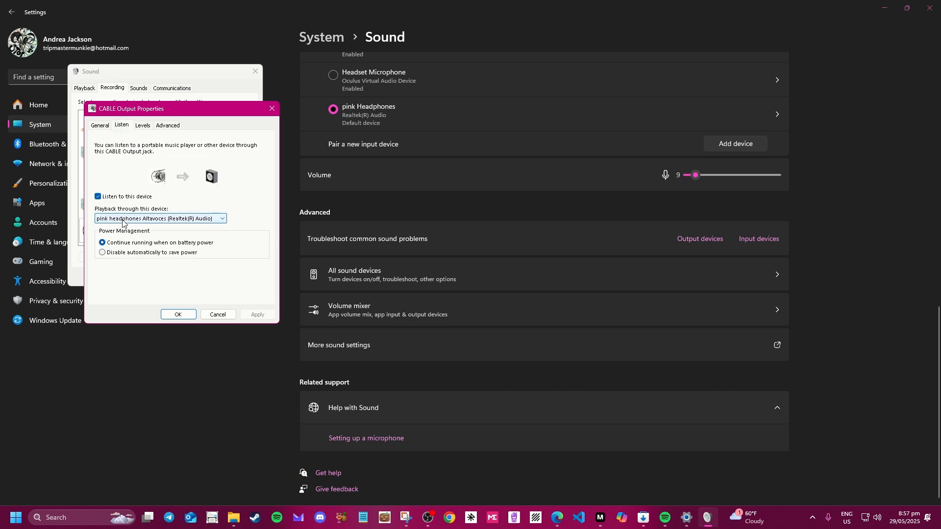
left_click(217, 316)
left_click(211, 274)
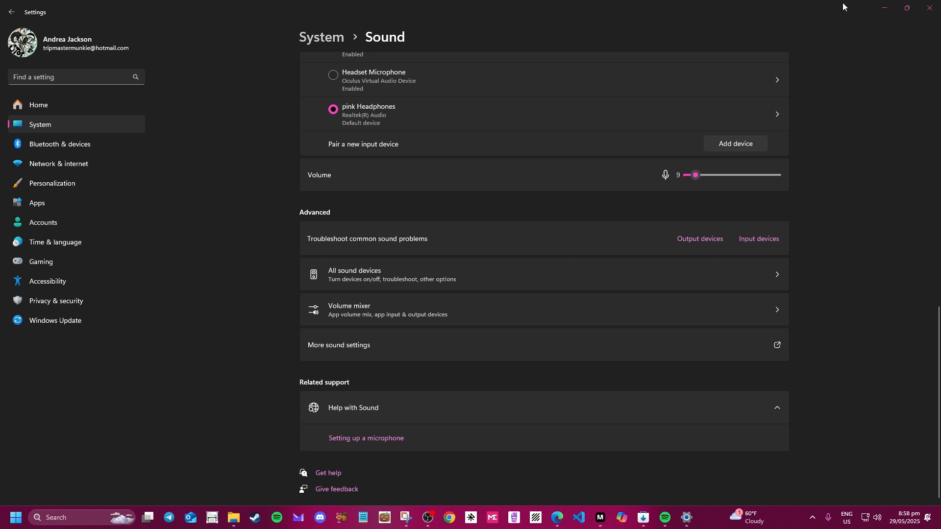
Return to Mosh-Pro and close its Settings from the GENERAL page.
left_click(891, 12)
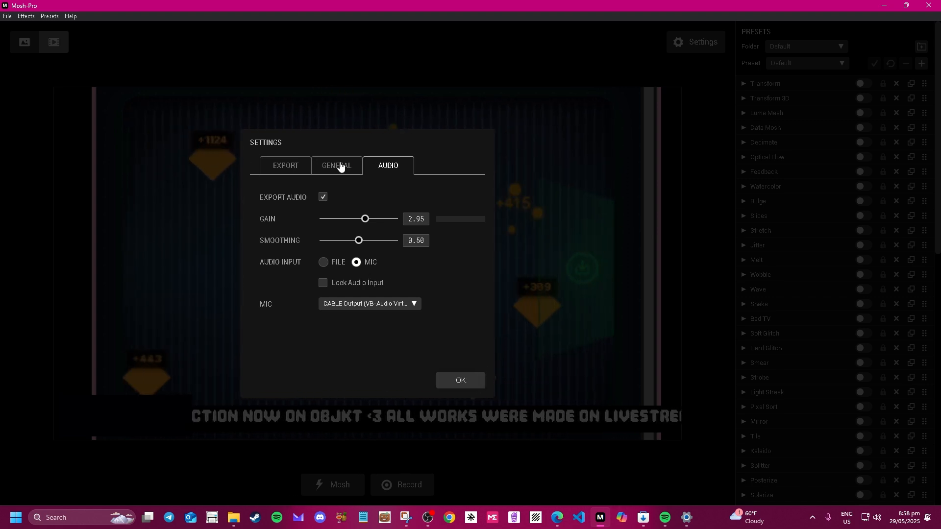
left_click(342, 168)
left_click(461, 381)
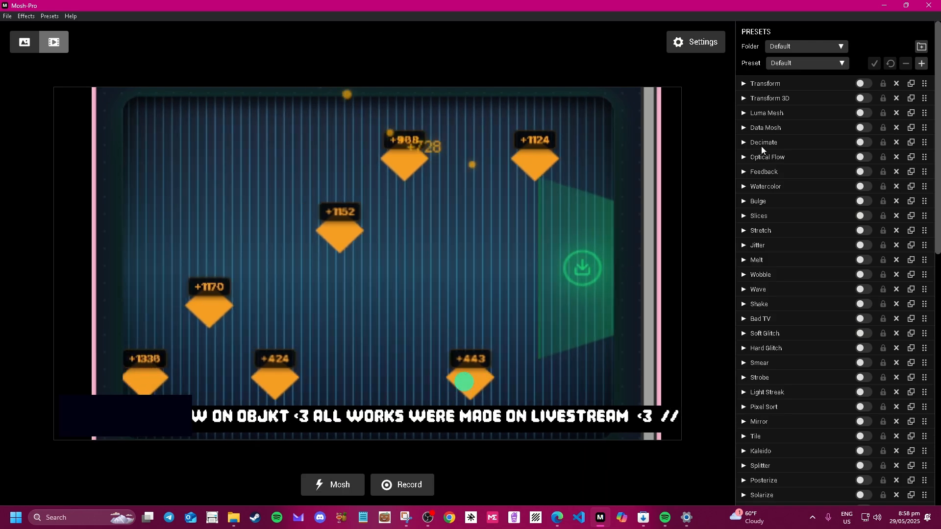
Preview the LiveStream preset folder, then switch the folder back to Default.
left_click(814, 47)
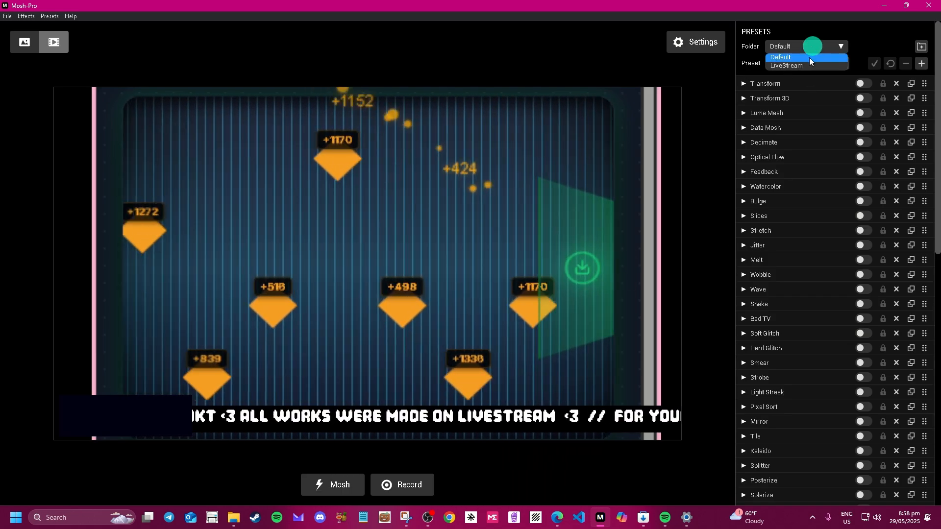
left_click(809, 65)
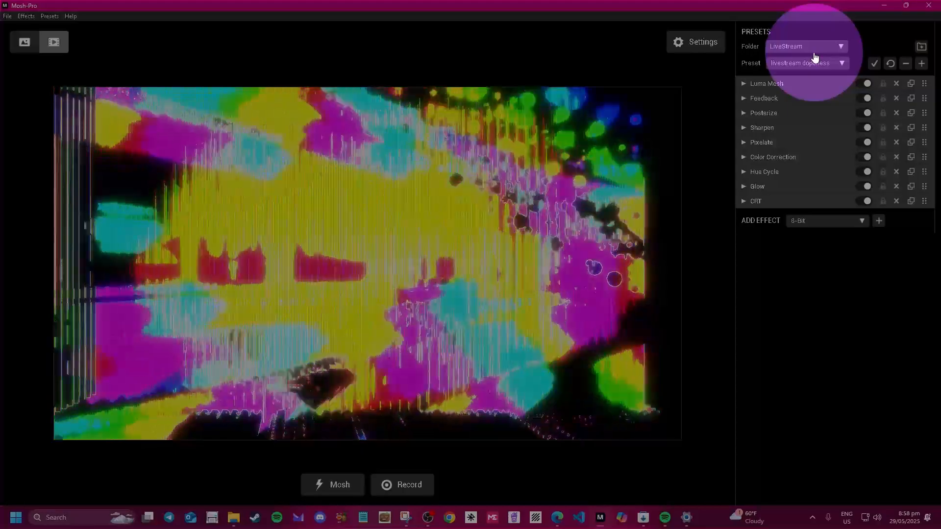
left_click(813, 52)
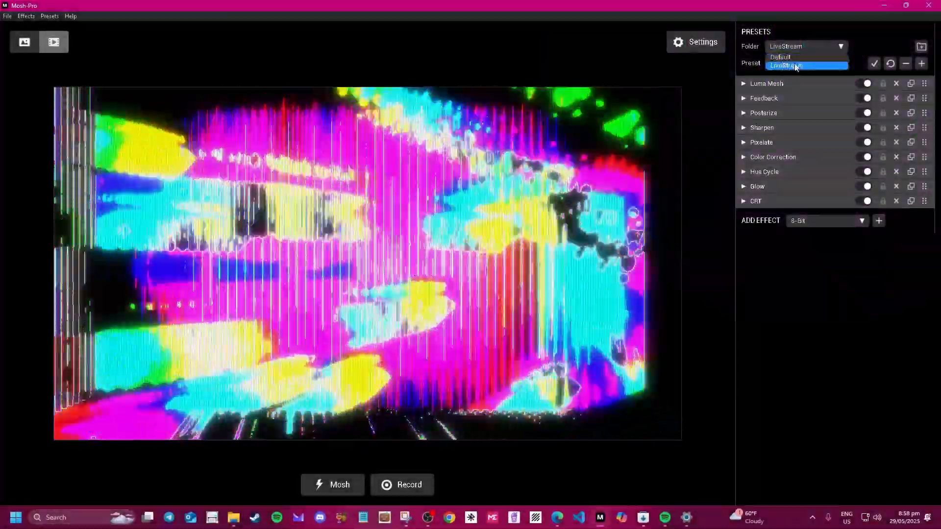
left_click(806, 65)
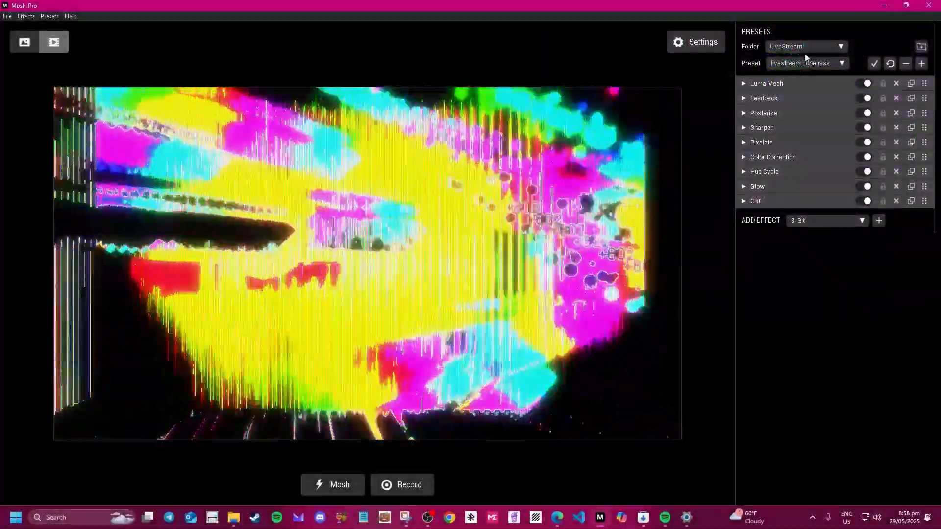
left_click(805, 46)
left_click(800, 55)
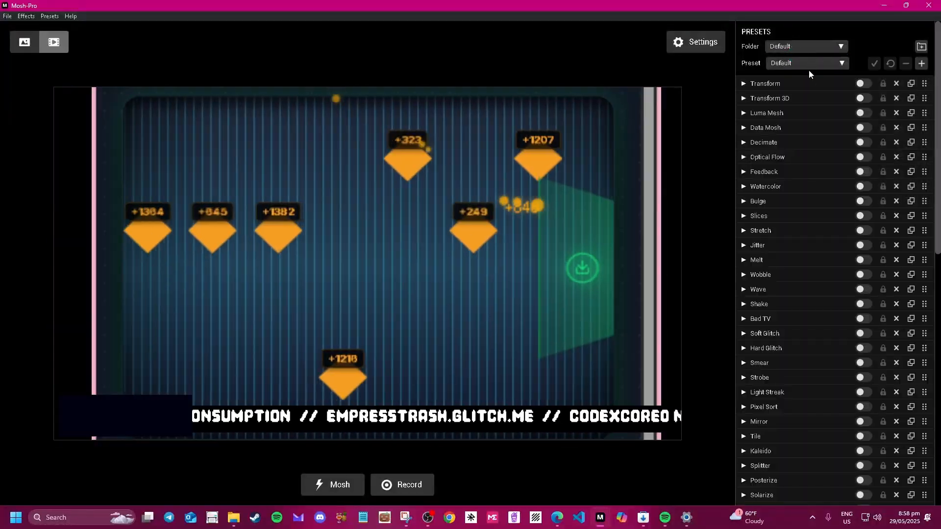
Try the dot matrix preset, then the hmmmm preset.
left_click(805, 62)
scroll(740, 147, "down", 6)
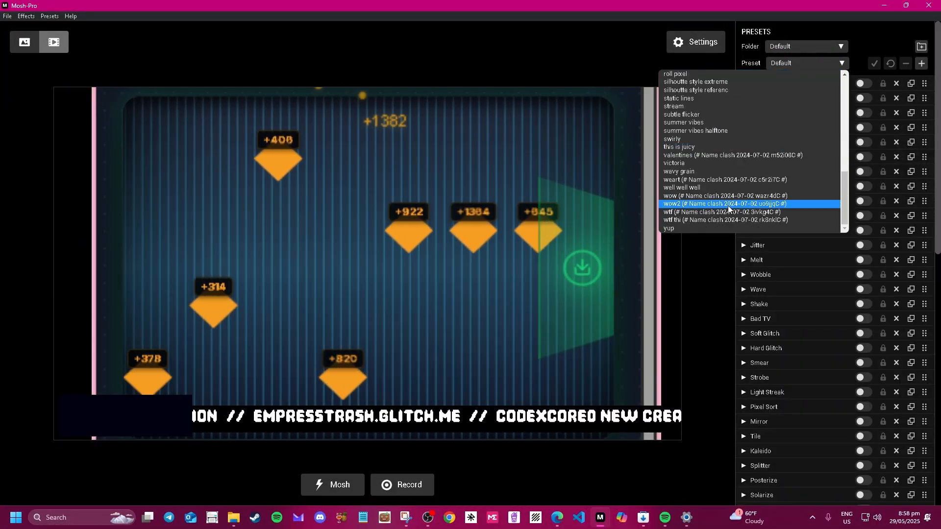
scroll(728, 206, "up", 10)
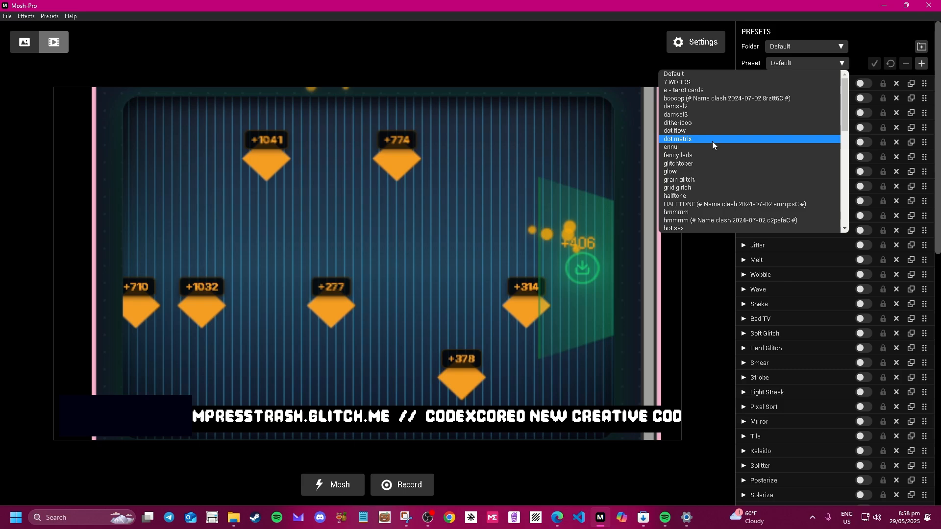
left_click(712, 139)
left_click(824, 67)
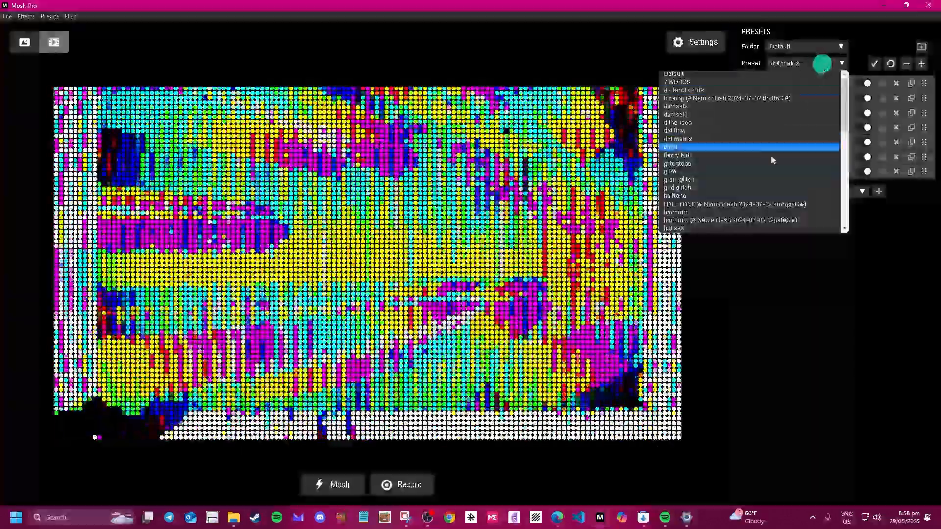
left_click(750, 211)
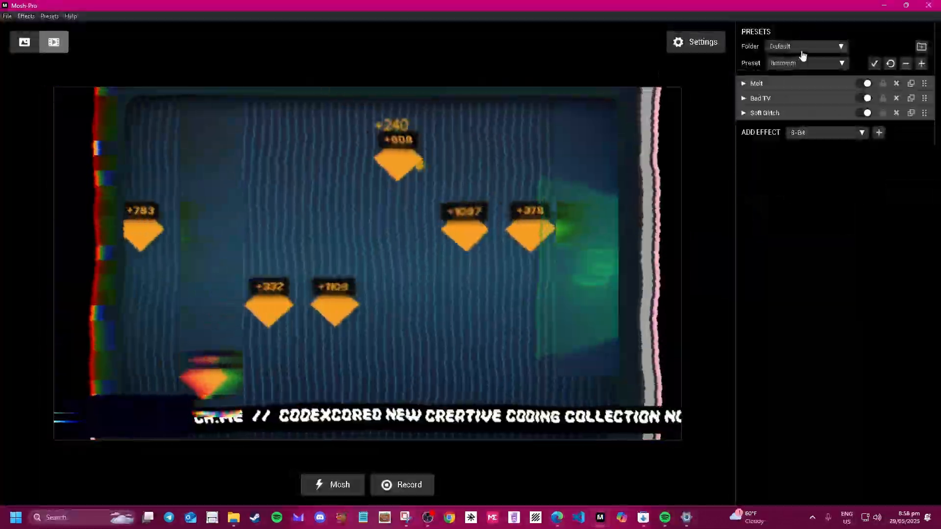
Reload the Default folder's Default preset.
left_click(801, 46)
left_click(794, 58)
left_click(829, 63)
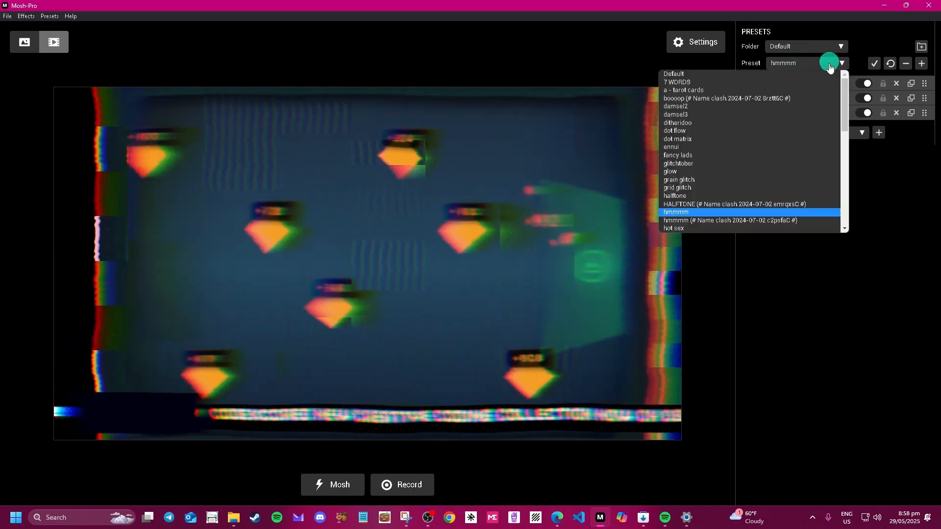
left_click(795, 71)
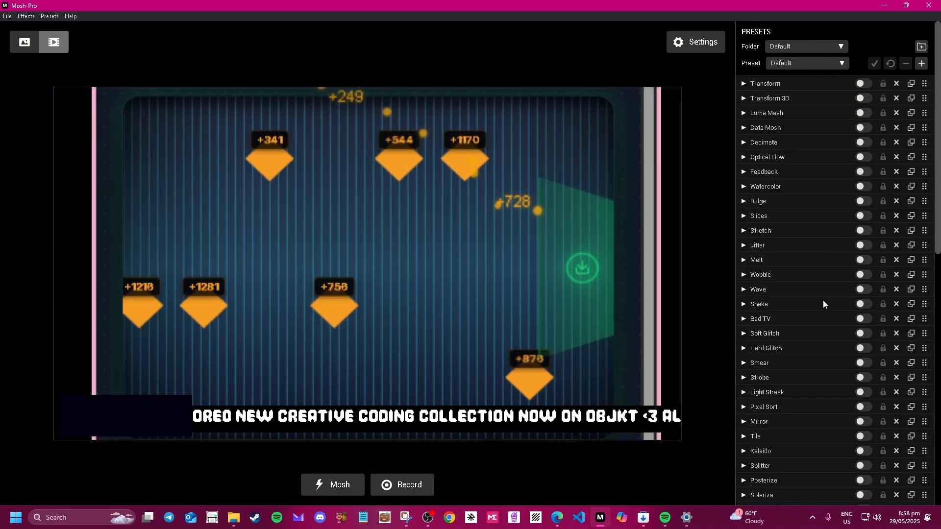
scroll(818, 309, "down", 8)
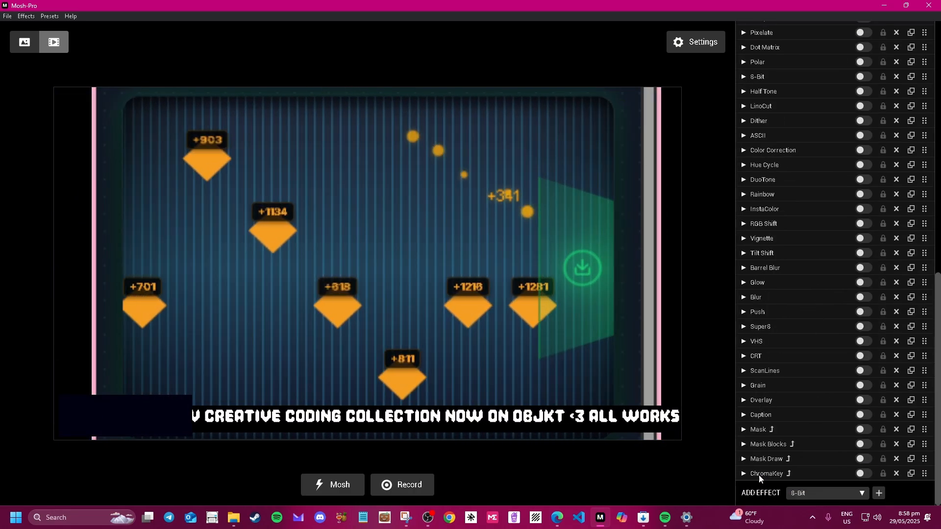
scroll(751, 485, "up", 10)
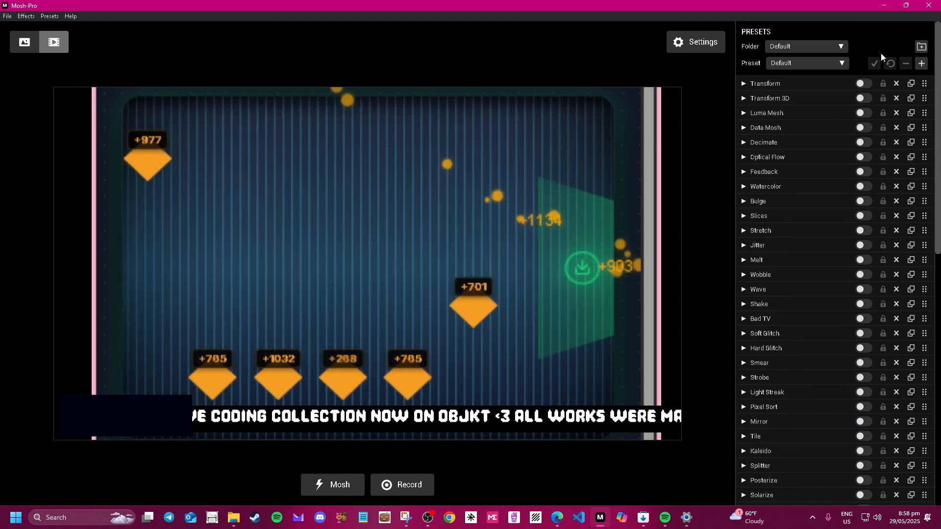
scroll(798, 456, "down", 10)
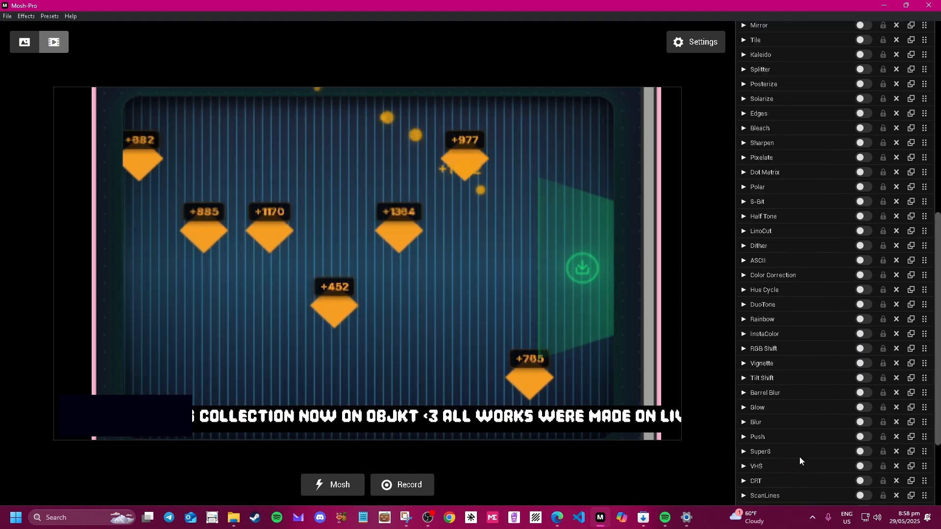
scroll(789, 465, "up", 10)
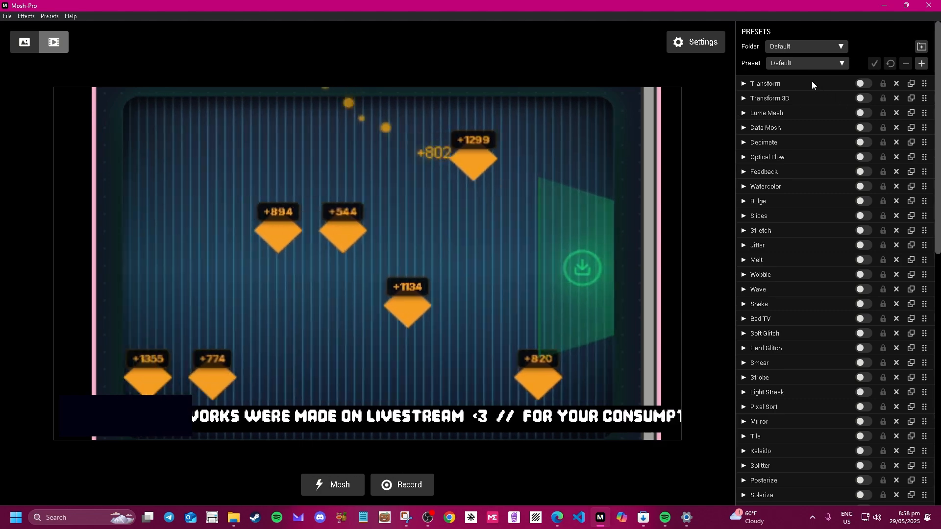
Enable the Transform effect and drag it to reorder it within the effect chain.
left_click(812, 82)
left_click(811, 81)
left_click(862, 84)
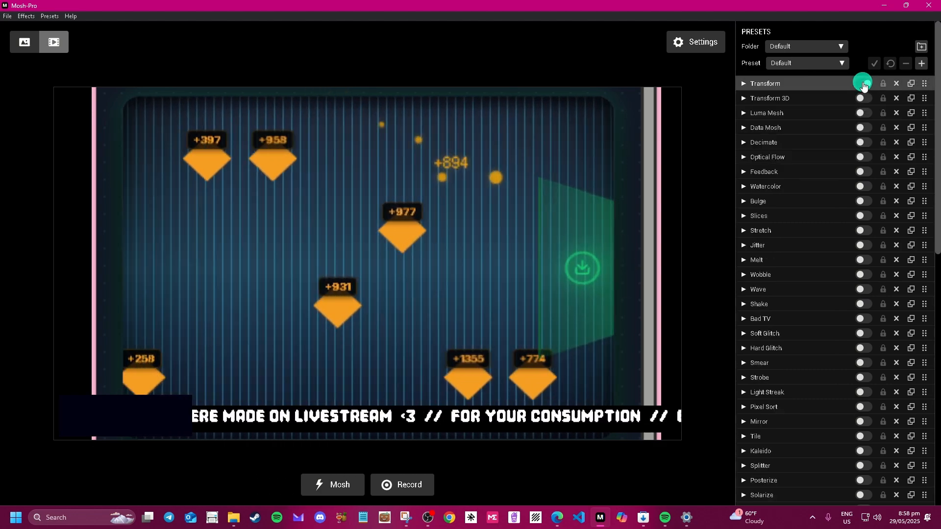
left_click(827, 84)
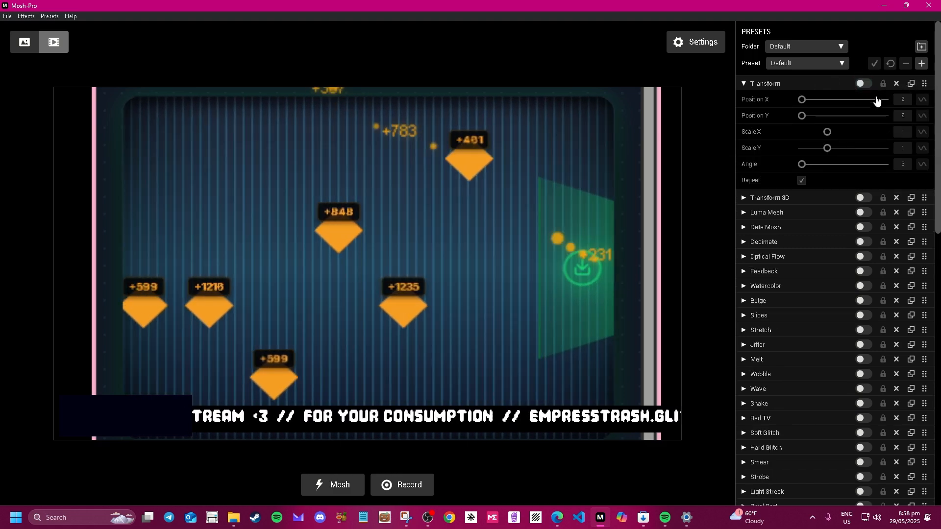
left_click(865, 84)
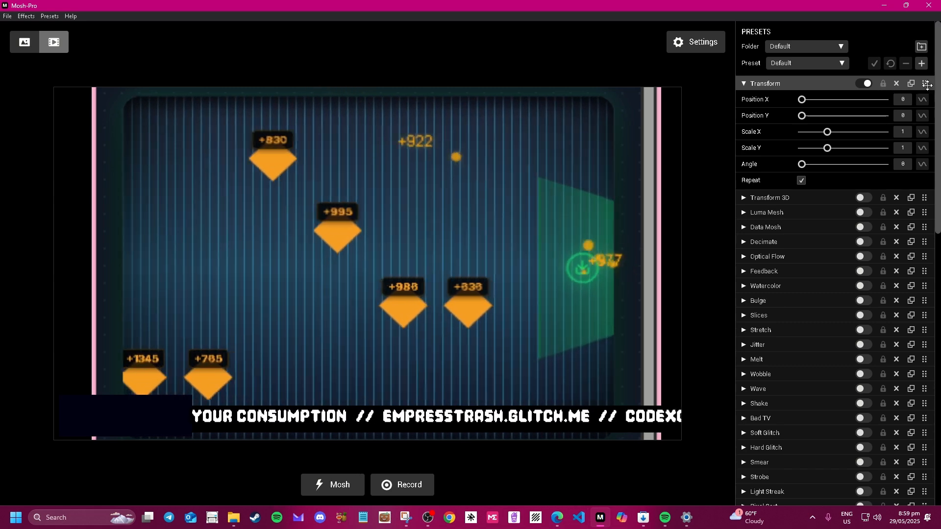
left_click_drag(928, 85, 907, 85)
Load the LiveStream folder's livestream dopeness preset.
left_click(809, 46)
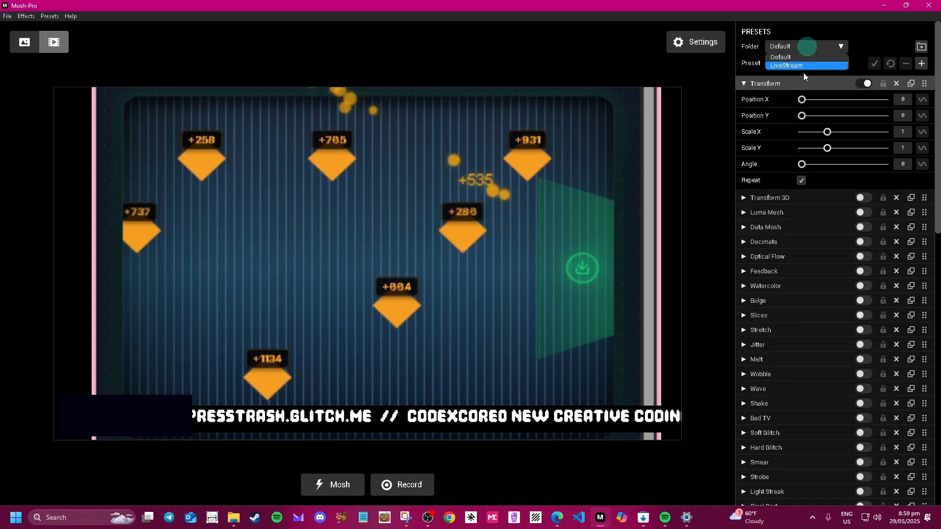
left_click(795, 57)
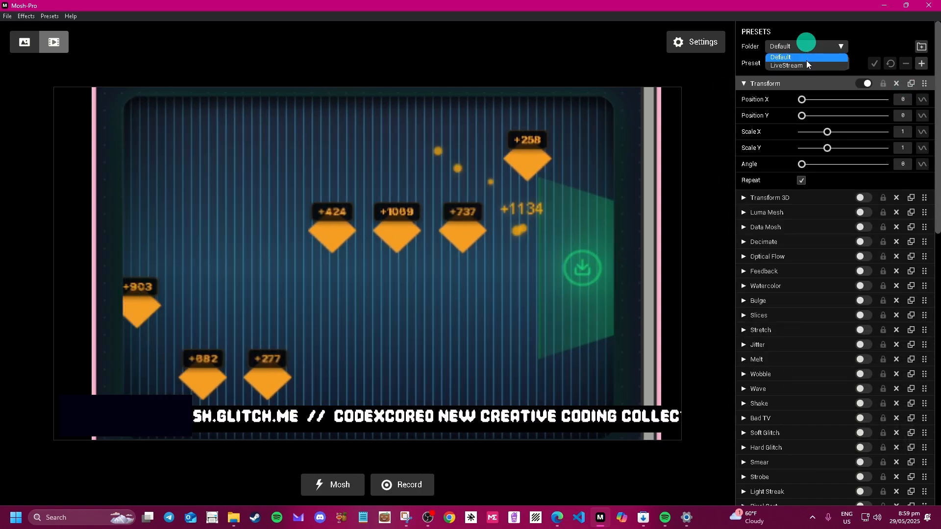
left_click(802, 47)
left_click(800, 65)
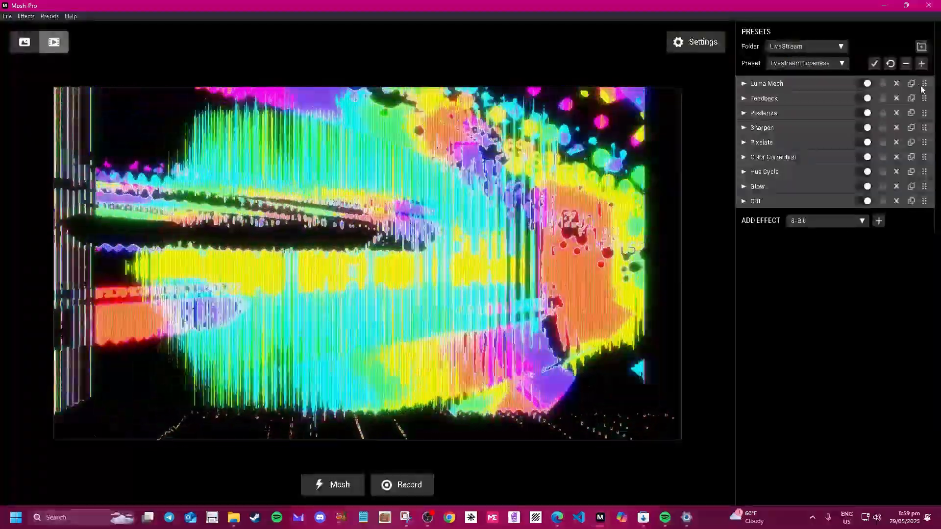
Move Luma Mesh to the end of the chain below CRT, browsing effects without adding any.
left_click(925, 81)
mouse_move(925, 85)
left_mouse_down()
mouse_move(904, 237)
mouse_move(918, 215)
mouse_move(910, 181)
mouse_move(916, 78)
mouse_move(925, 172)
mouse_move(924, 82)
left_mouse_up()
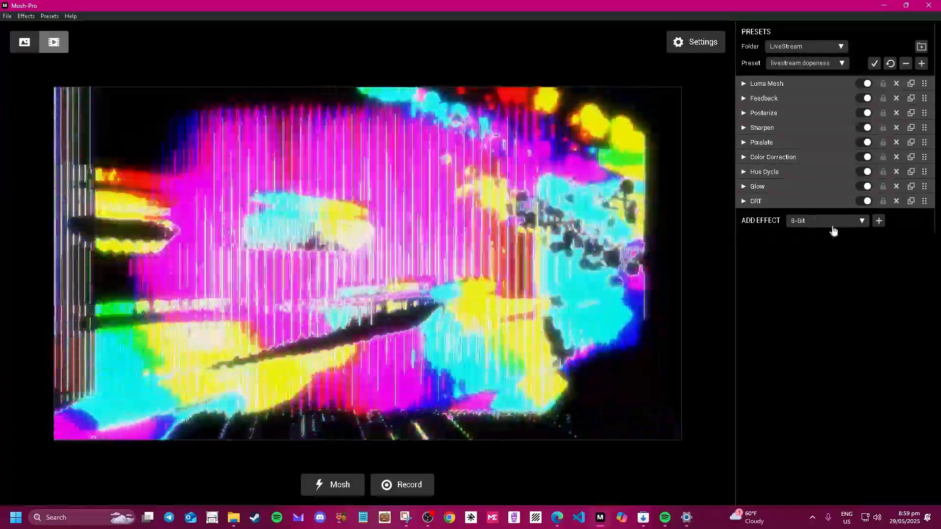
left_click(834, 230)
scroll(827, 369, "down", 12)
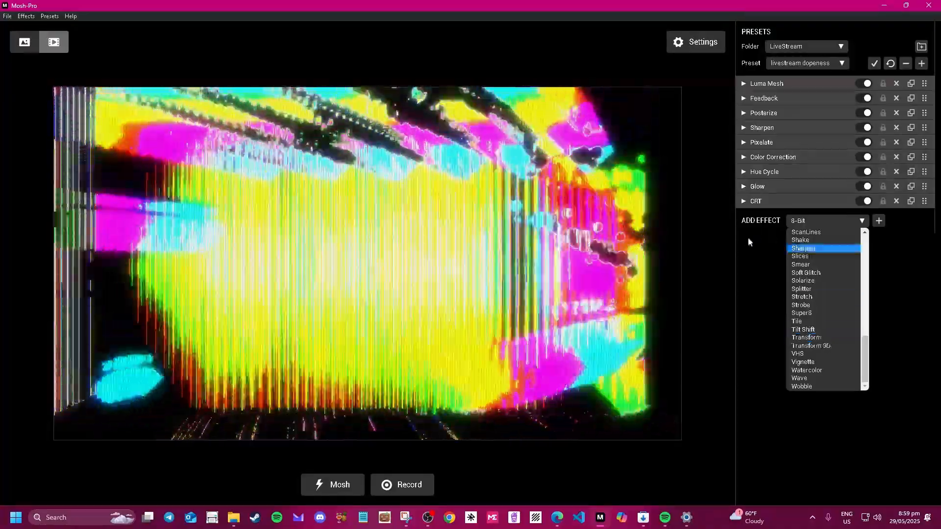
left_click(748, 238)
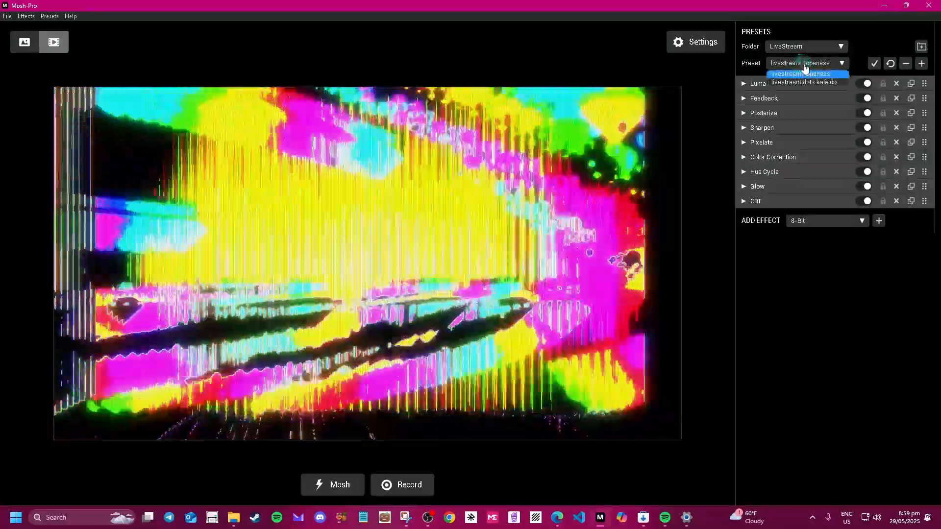
left_click(878, 33)
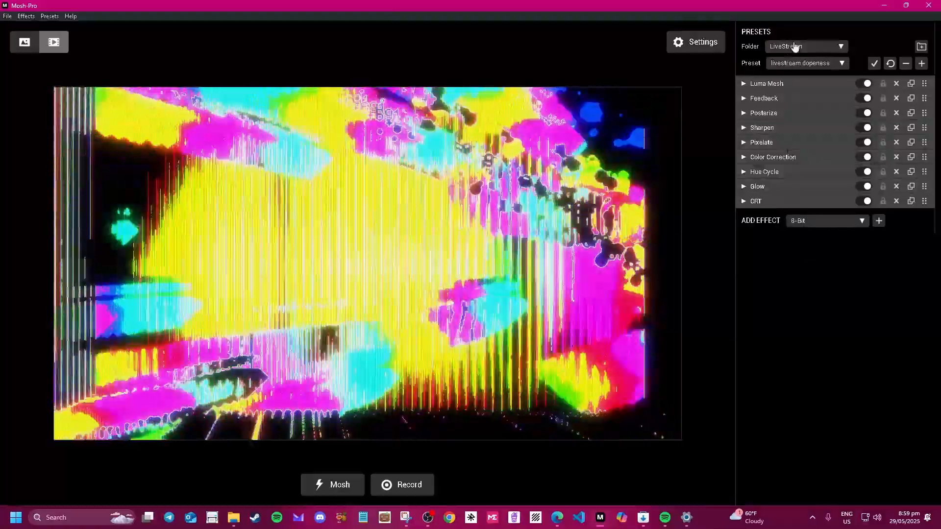
left_click(795, 47)
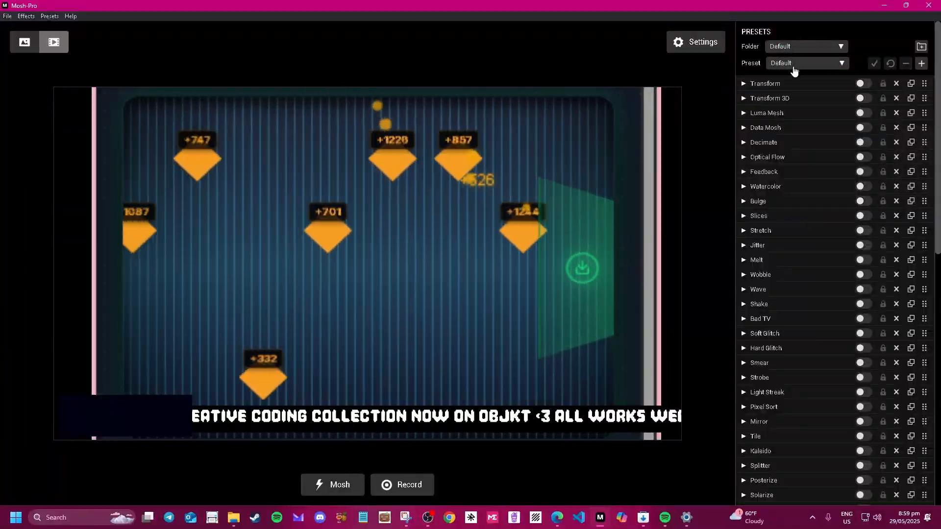
Load the Default folder's hot sax preset and expand Color Correction to test Brightness.
left_click(794, 69)
left_click(719, 215)
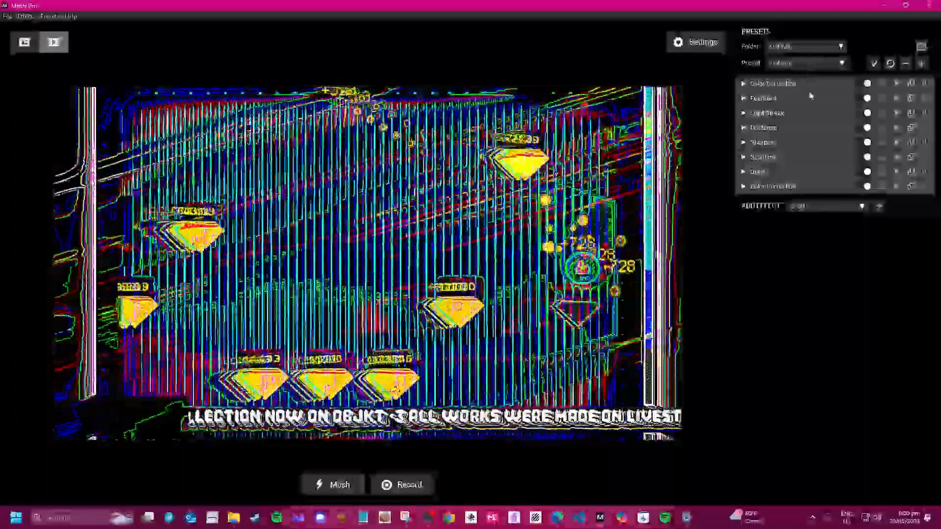
left_click(792, 84)
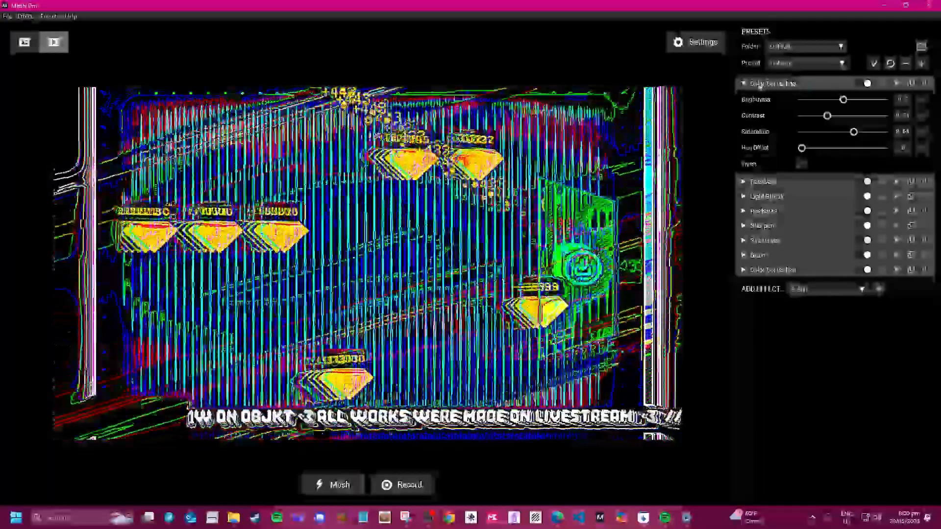
left_click(747, 84)
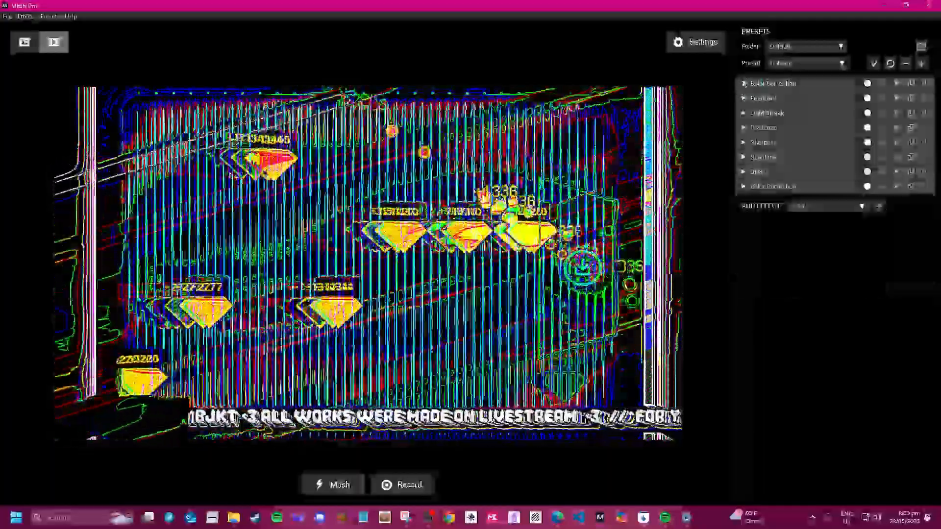
left_click(744, 83)
left_click(854, 83)
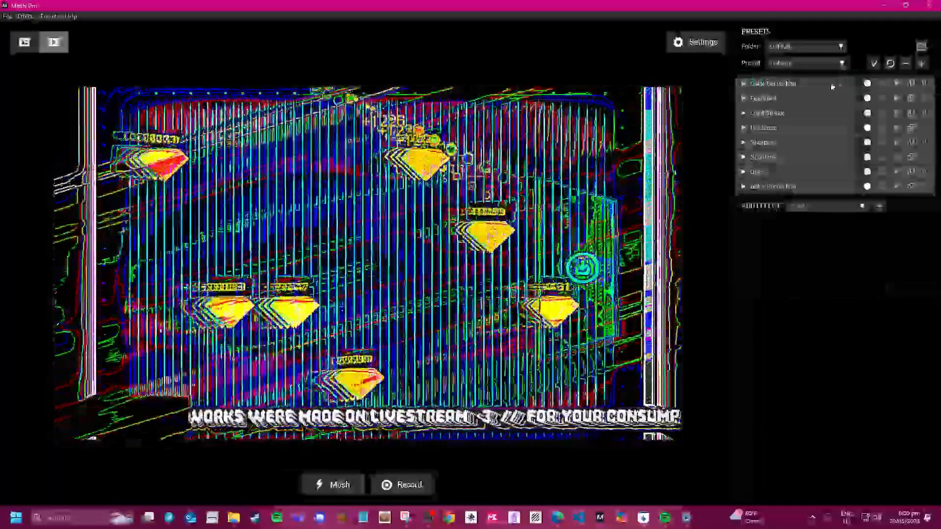
left_click(855, 84)
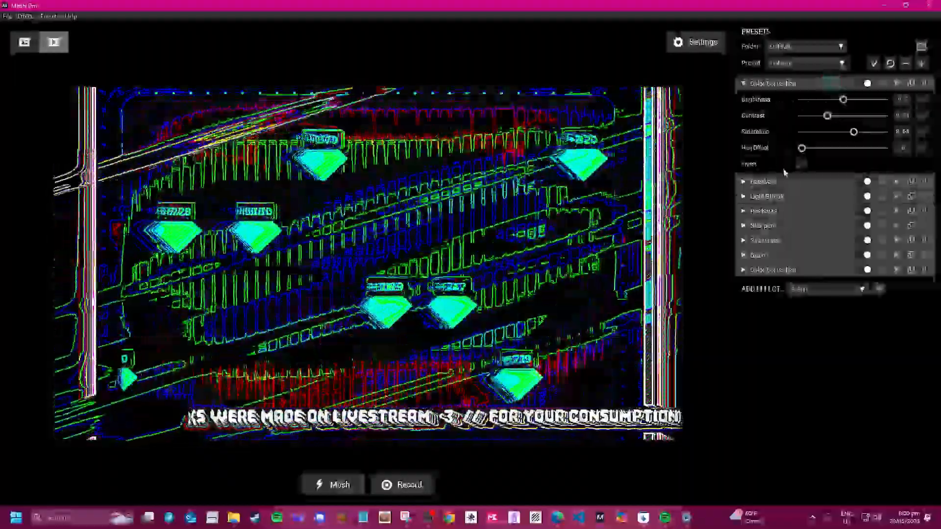
mouse_move(842, 99)
left_mouse_down()
mouse_move(812, 99)
mouse_move(862, 100)
mouse_move(838, 100)
left_mouse_up()
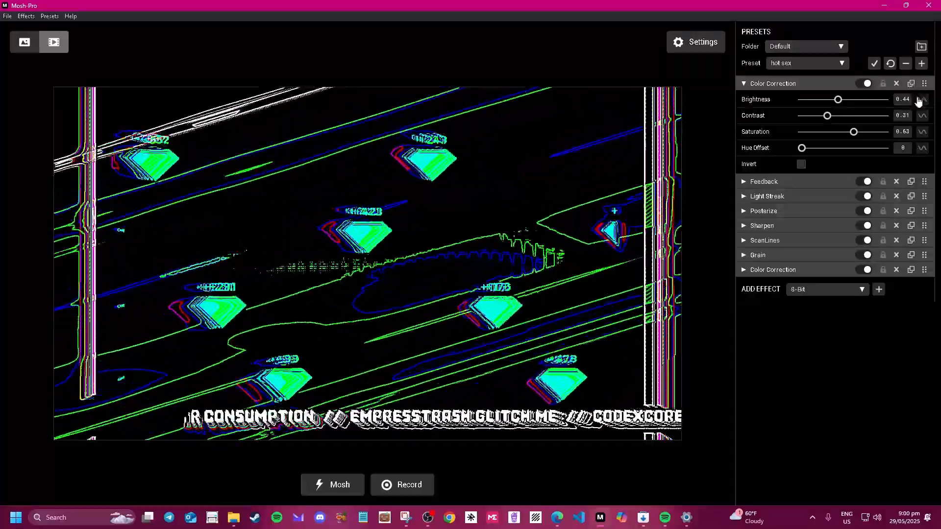
Set Brightness around 0.57 and turn on its animation, toggling still-image preview and back.
left_click_drag(885, 102, 821, 101)
left_click(923, 99)
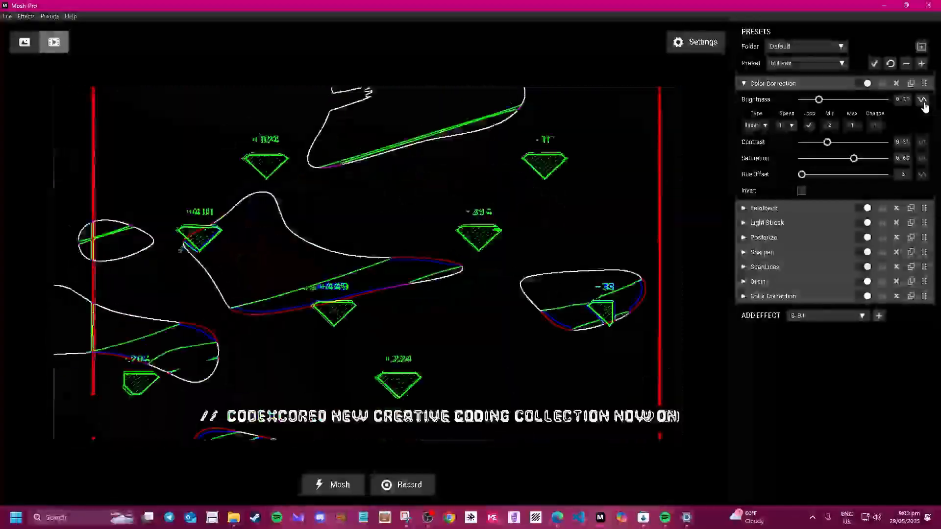
key("ctrl")
key("ctrl")
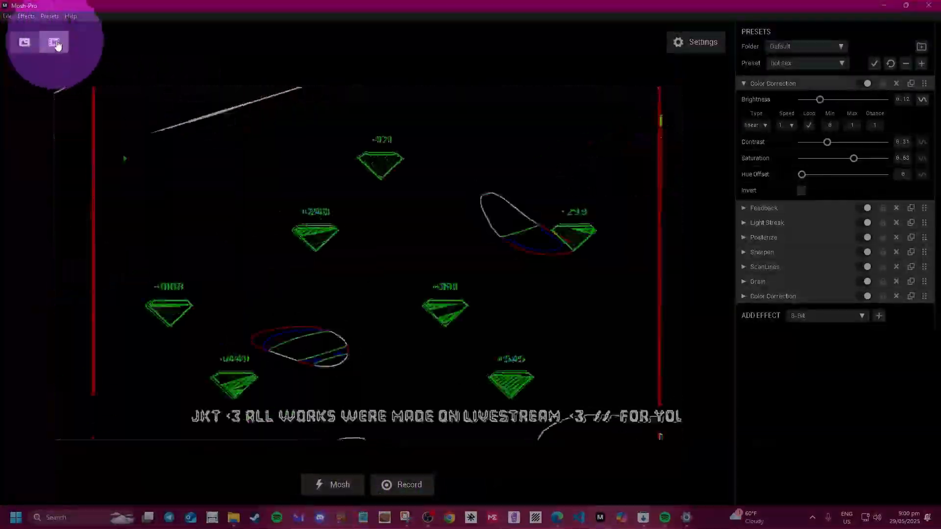
left_click(33, 45)
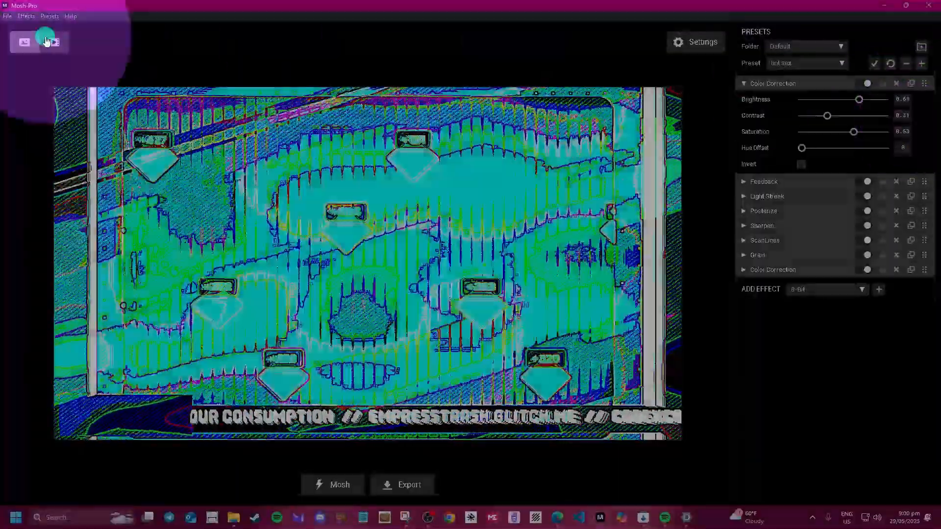
left_click(47, 40)
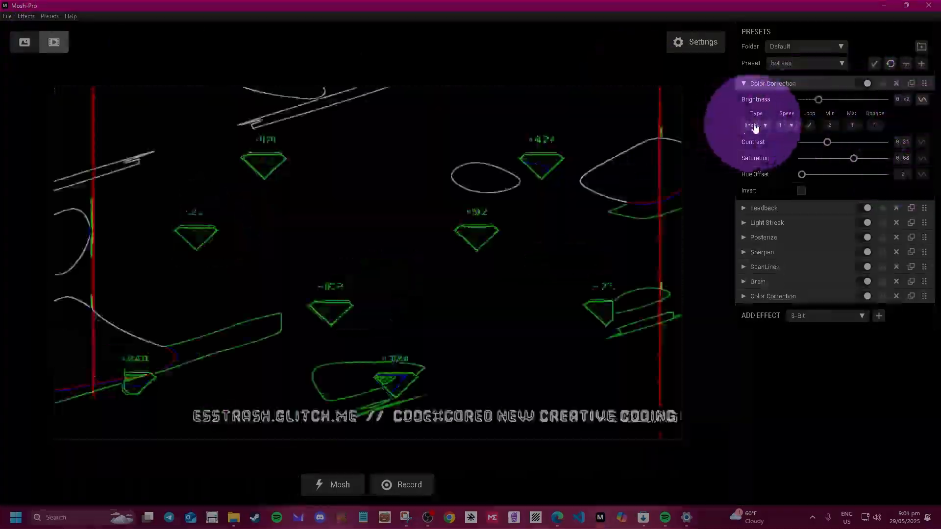
Cycle Brightness's modulation type through const, step, sine and audio.
left_click(757, 126)
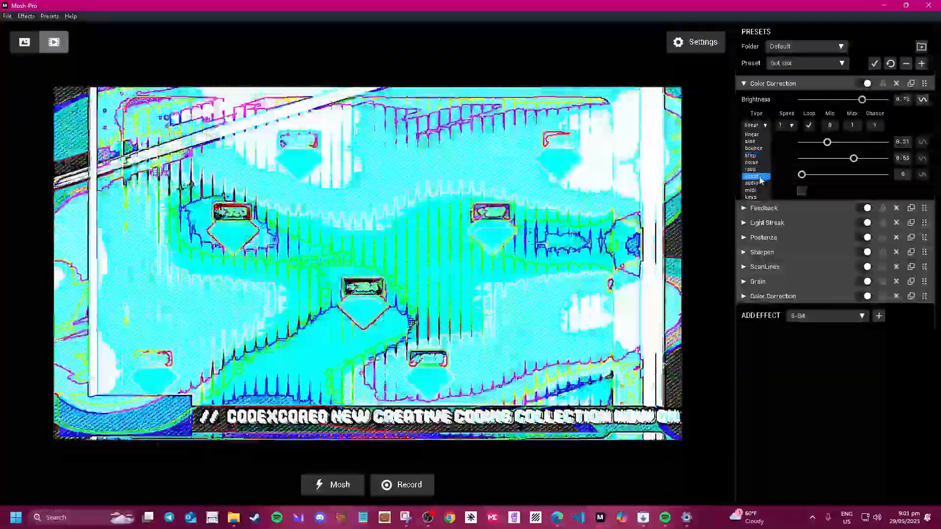
left_click(757, 177)
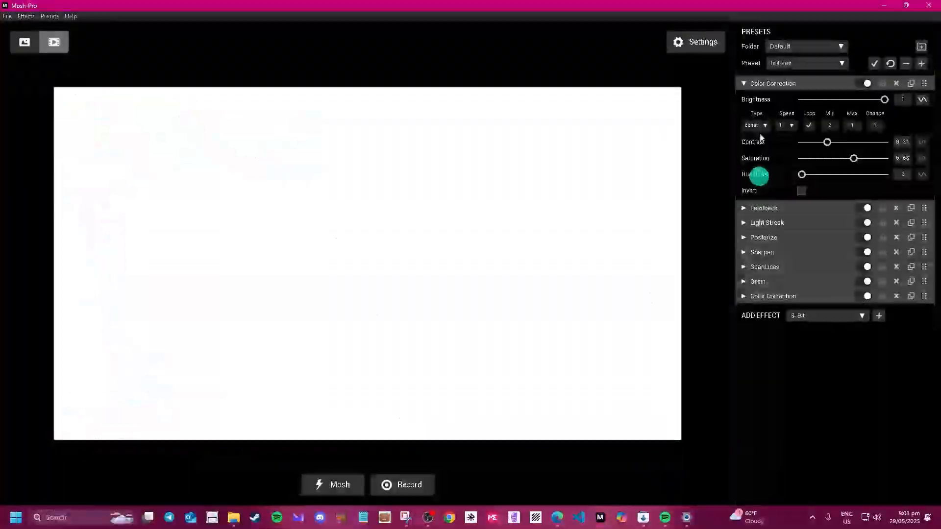
left_click(759, 126)
left_click(759, 126)
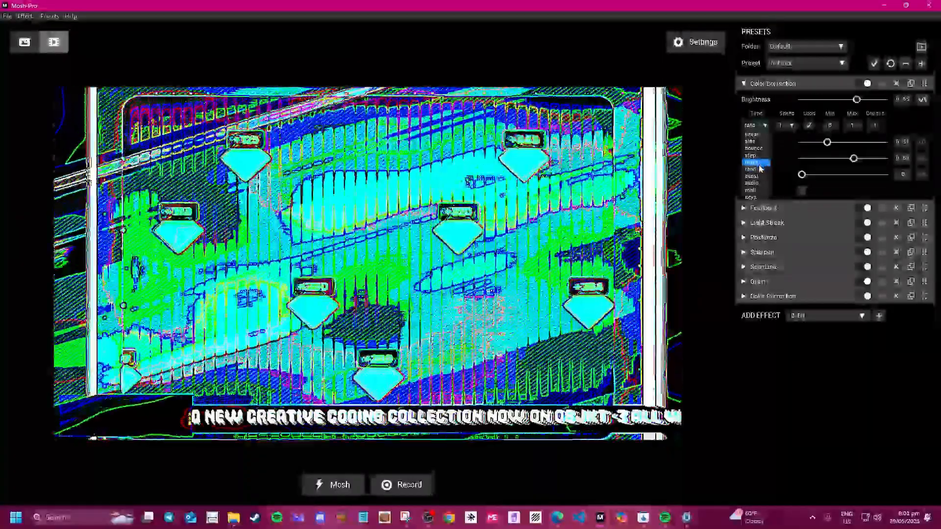
left_click(758, 164)
left_click(761, 127)
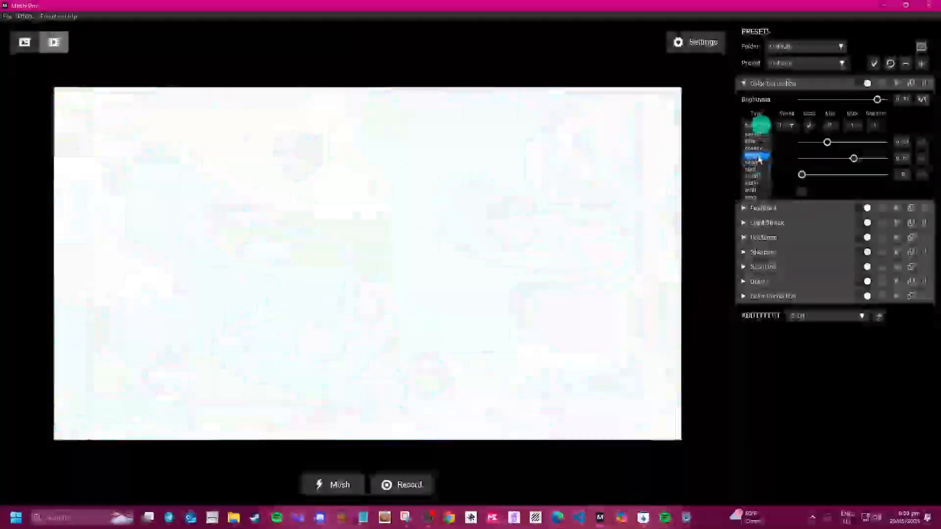
left_click(756, 155)
left_click(759, 127)
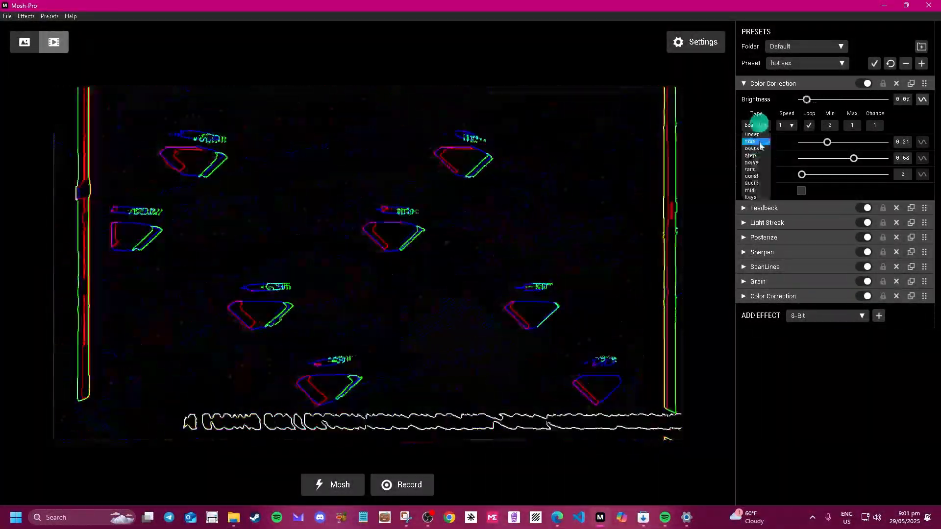
left_click(758, 142)
left_click(761, 127)
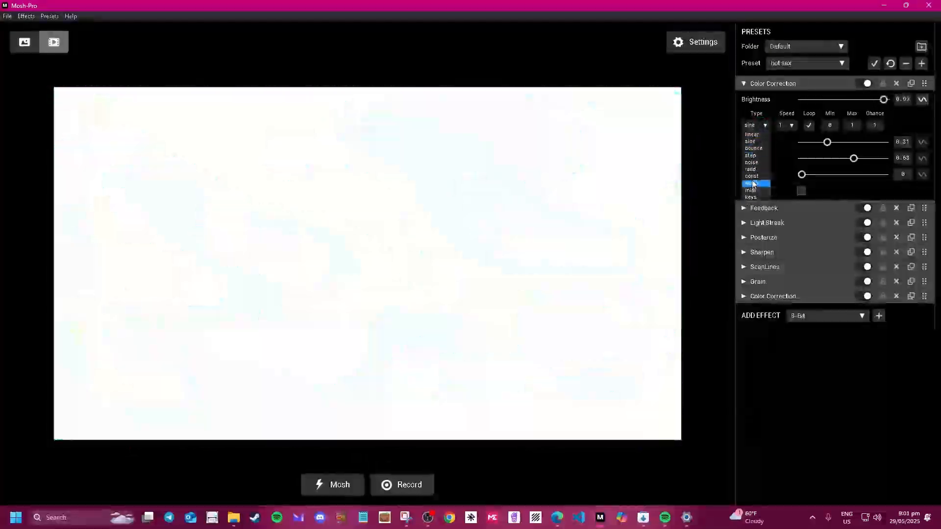
left_click(754, 185)
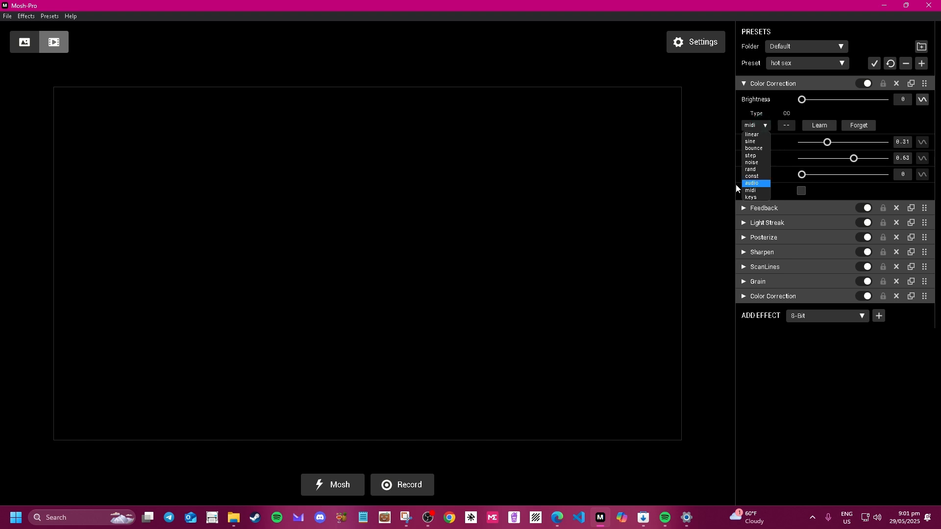
Switch Brightness to keys and shape keyframes into a curve peaking then falling to zero.
left_click(759, 197)
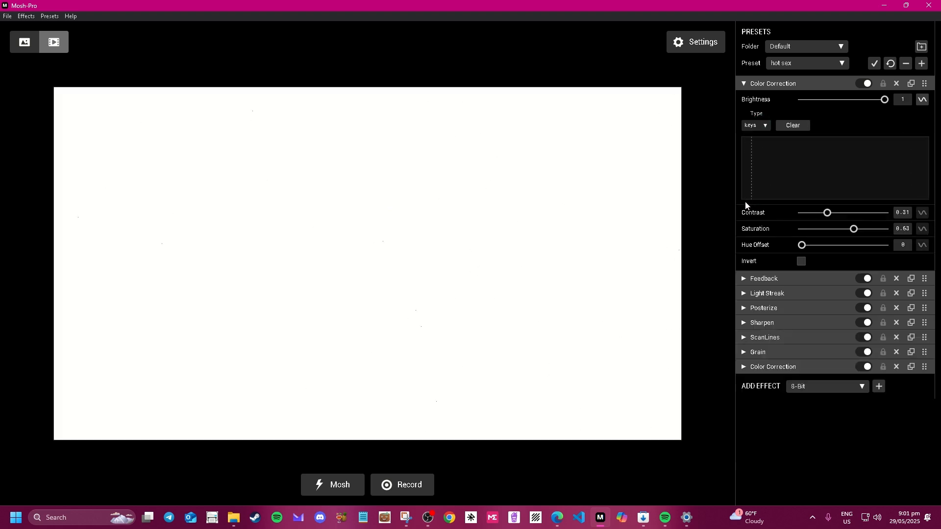
left_click(746, 202)
left_click_drag(857, 130, 857, 167)
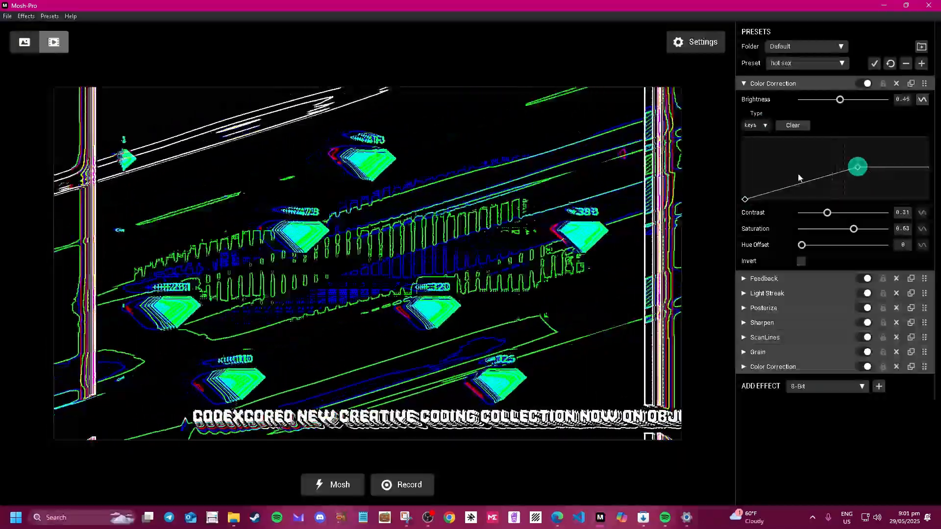
left_click_drag(799, 178, 796, 157)
left_click(915, 171)
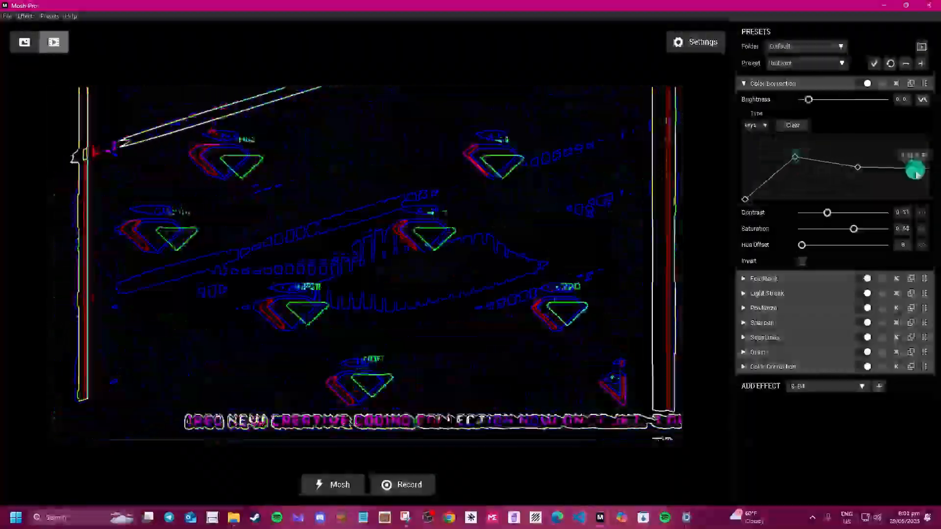
left_click_drag(917, 174, 920, 206)
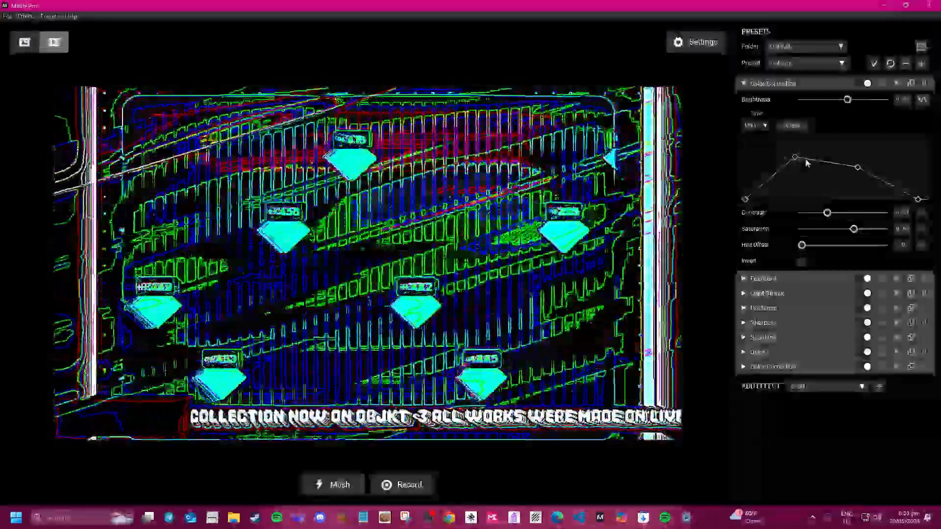
left_click_drag(798, 162, 812, 187)
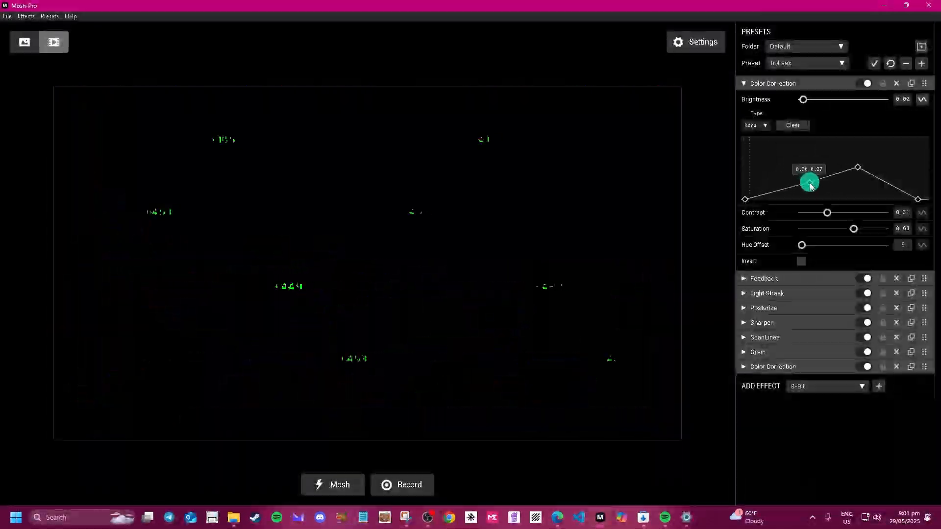
left_click_drag(823, 150, 806, 162)
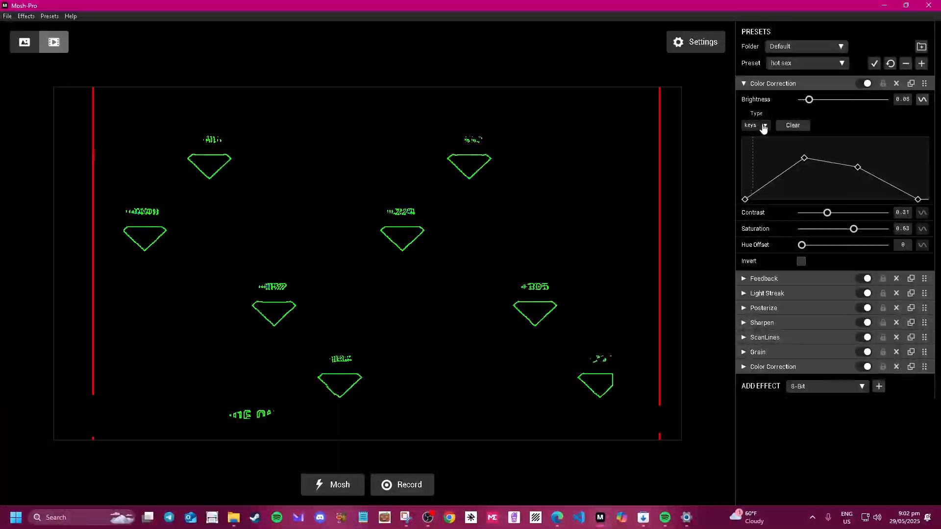
left_click(755, 125)
Put Brightness back on audio control and add animation to Feedback Amount and Grain Amount.
left_click(759, 181)
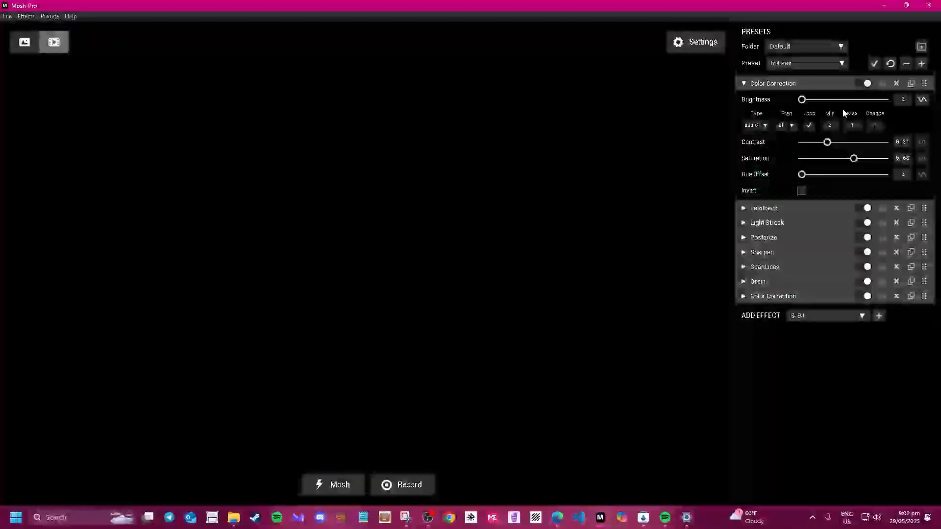
left_click(807, 206)
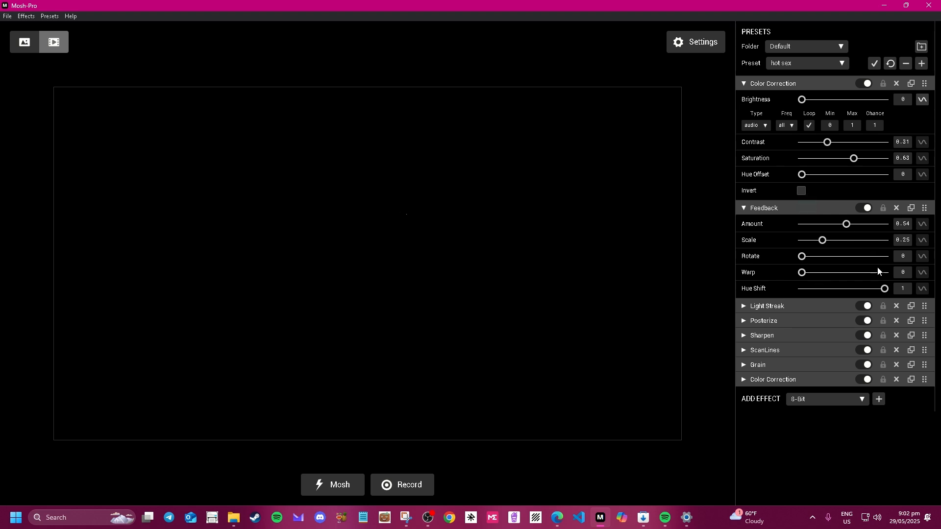
left_click(923, 224)
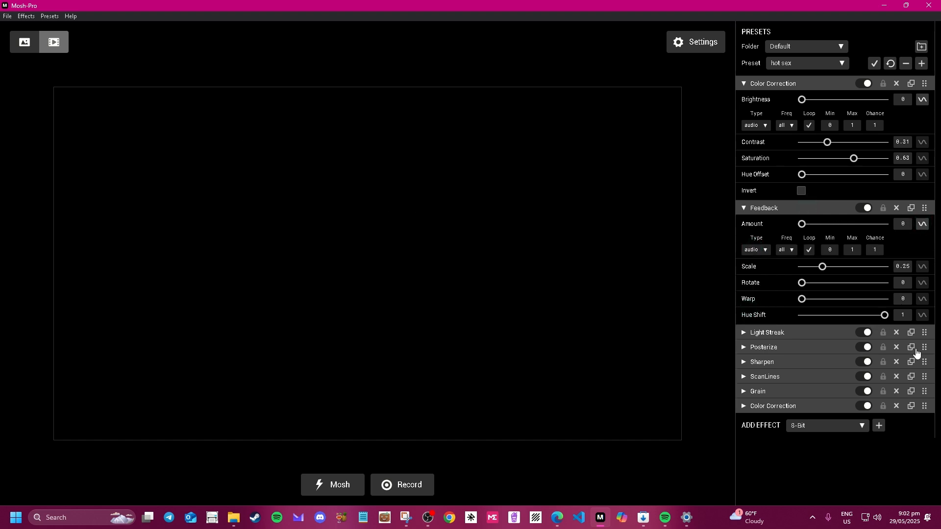
left_click(822, 389)
left_click(922, 409)
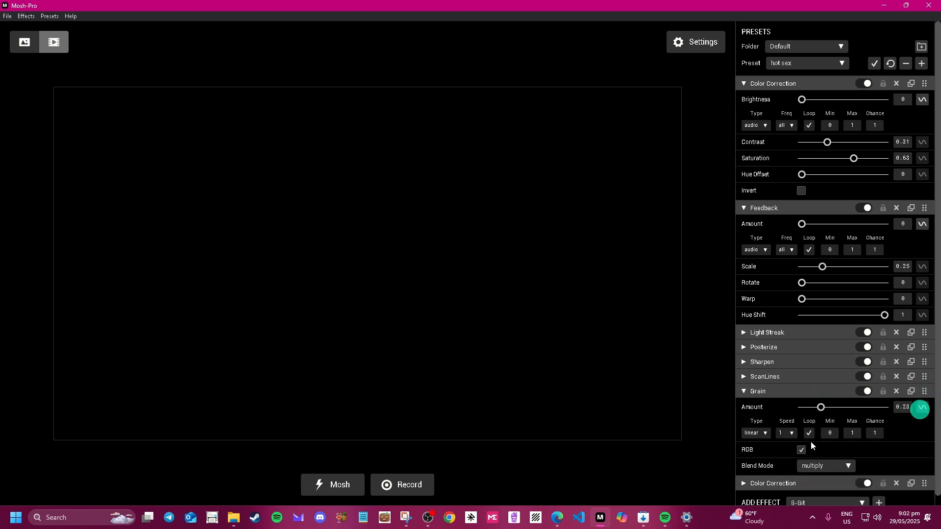
left_click(759, 438)
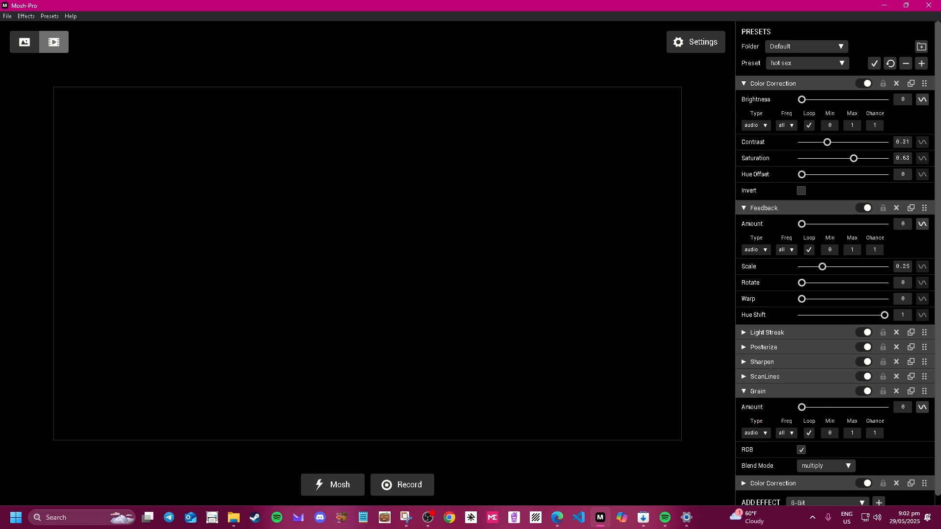
key("alt+Tab")
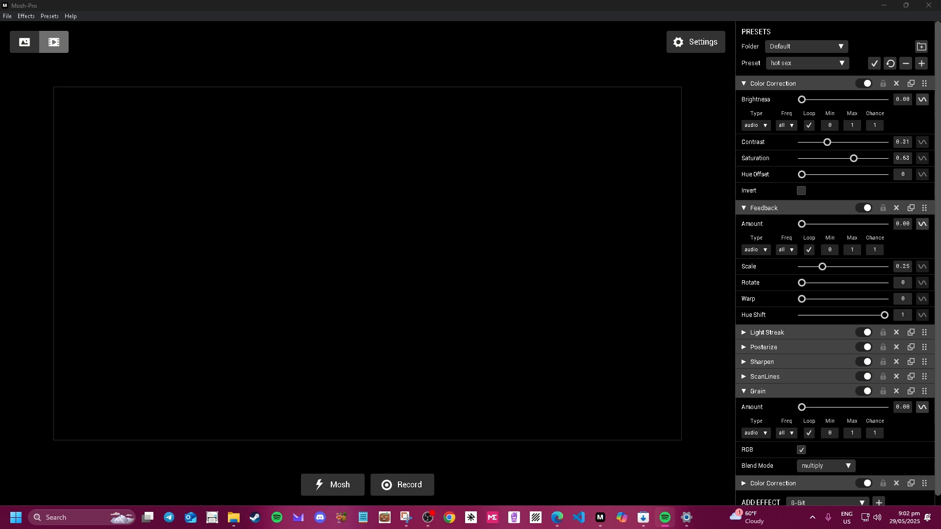
Keep Brightness frequency on 'all', raise its minimum to 0.33 and chance to 1.00.
left_click(763, 127)
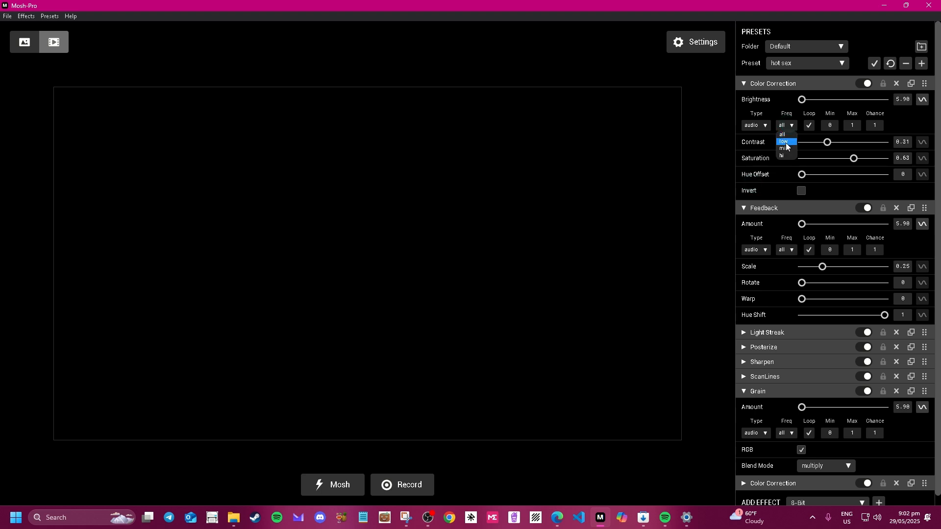
left_click(786, 134)
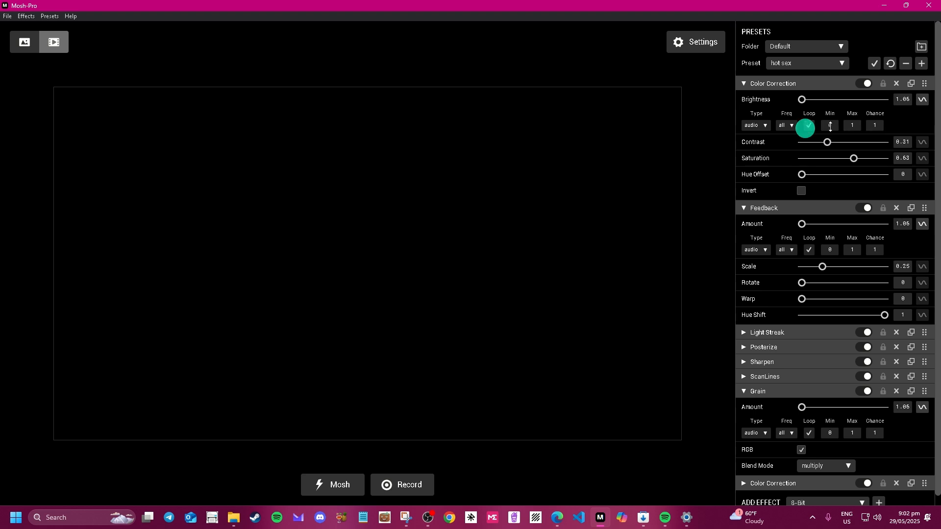
left_click_drag(830, 126, 855, 126)
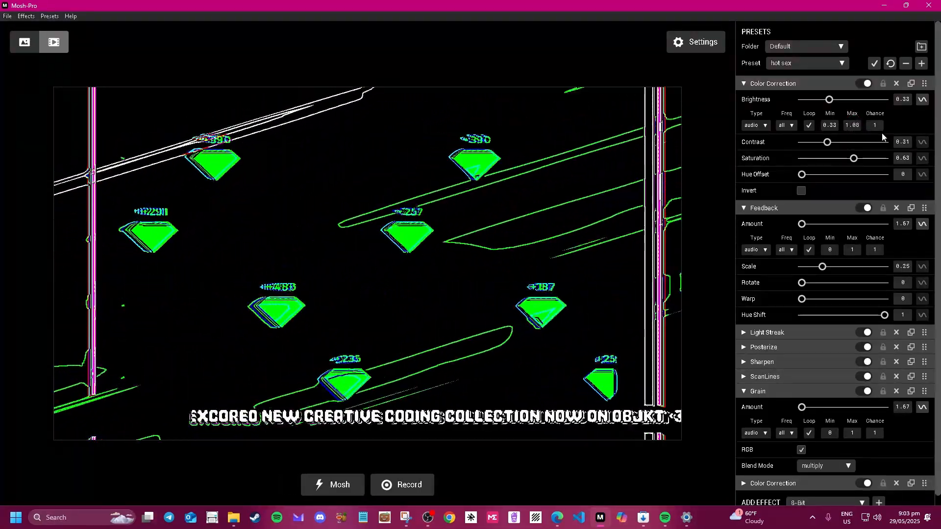
left_click_drag(875, 125, 878, 149)
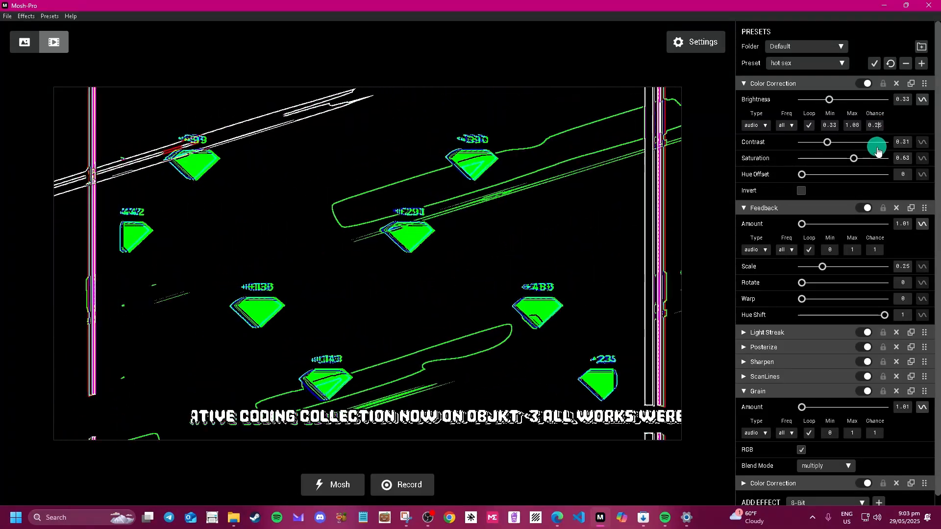
left_click_drag(881, 127, 889, 97)
Set Mosh-Pro's AUDIO gain to 3.72 and smoothing to 0.72, then confirm with OK.
left_click(686, 41)
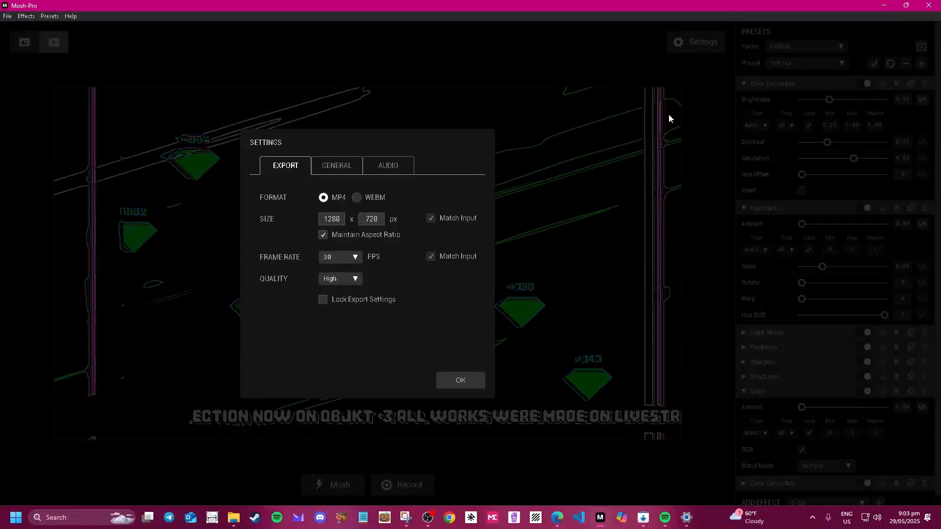
left_click(710, 128)
left_click(690, 43)
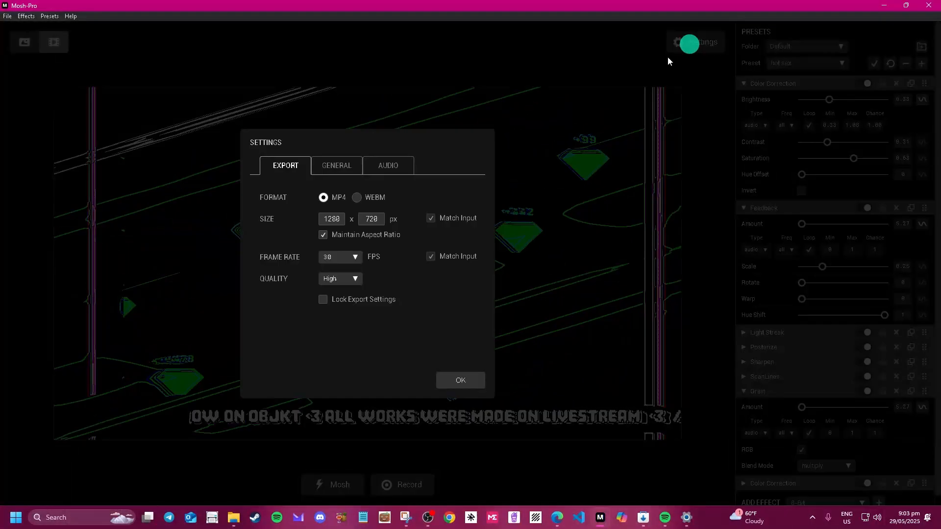
left_click(402, 168)
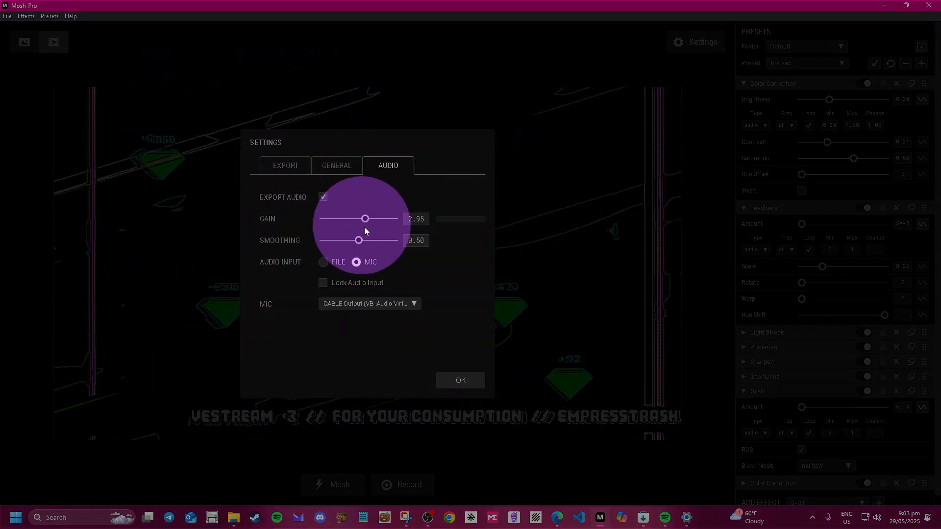
left_click(375, 220)
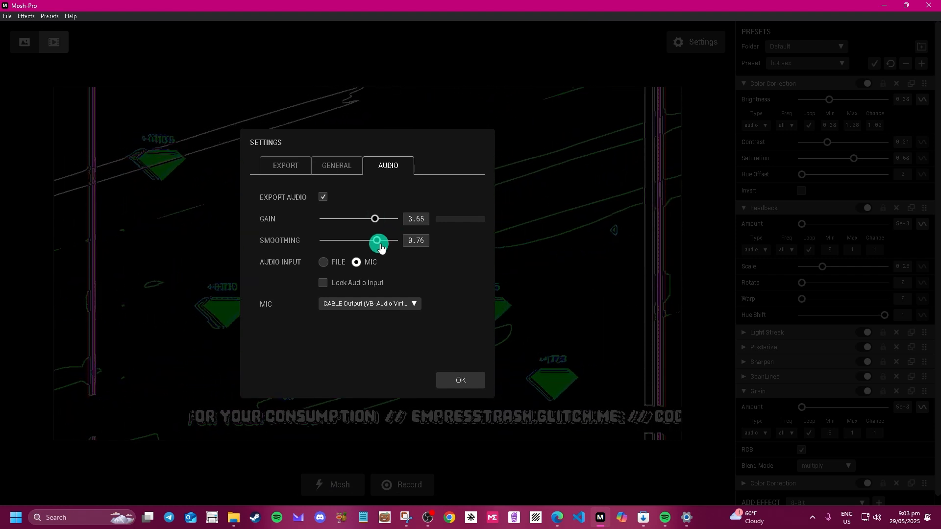
left_click_drag(342, 246, 375, 244)
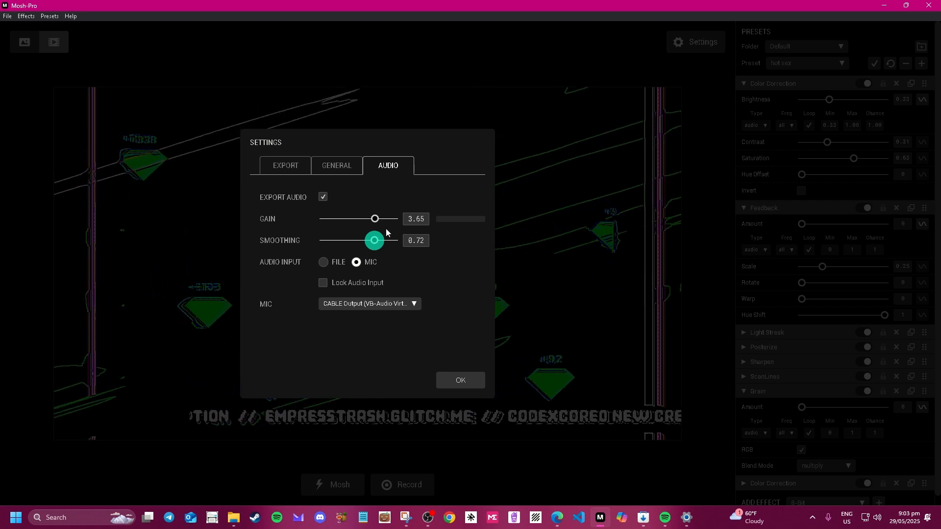
left_click_drag(414, 223, 389, 225)
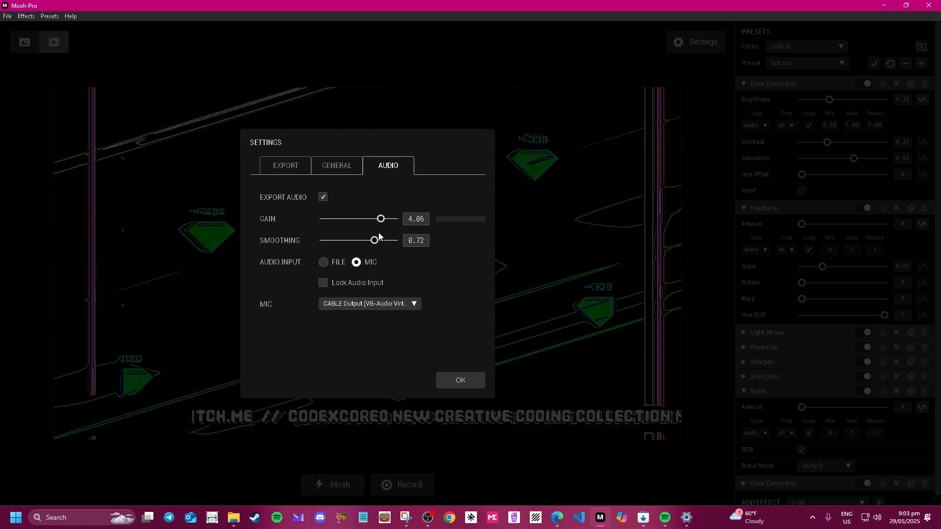
left_click_drag(374, 240, 354, 244)
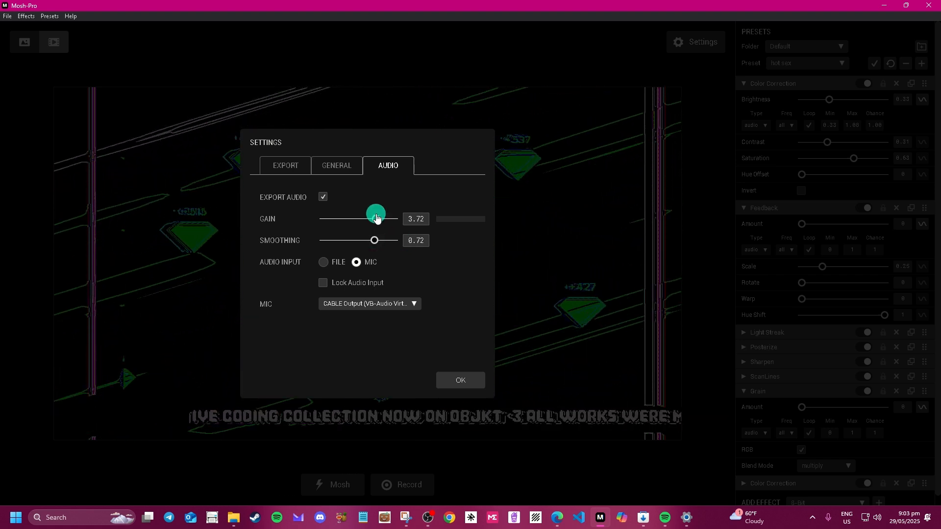
left_click(472, 386)
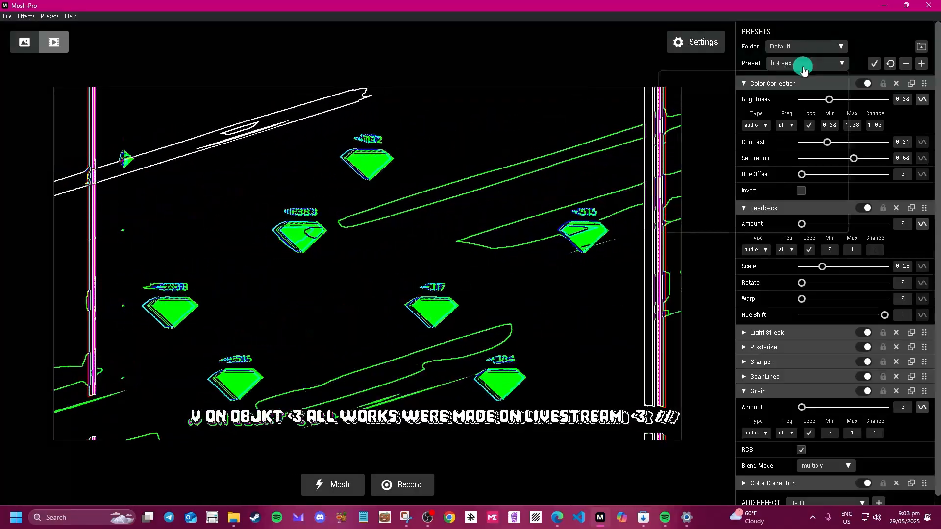
Check the Preset and Folder lists, then drag the OBS window over Mosh-Pro's preview.
left_click(804, 70)
left_click(801, 51)
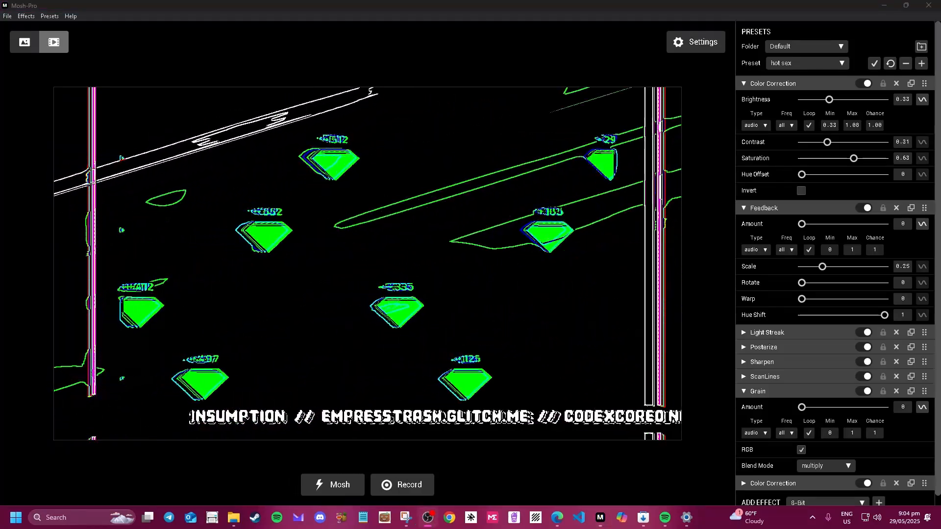
left_click_drag(554, 30, 394, 72)
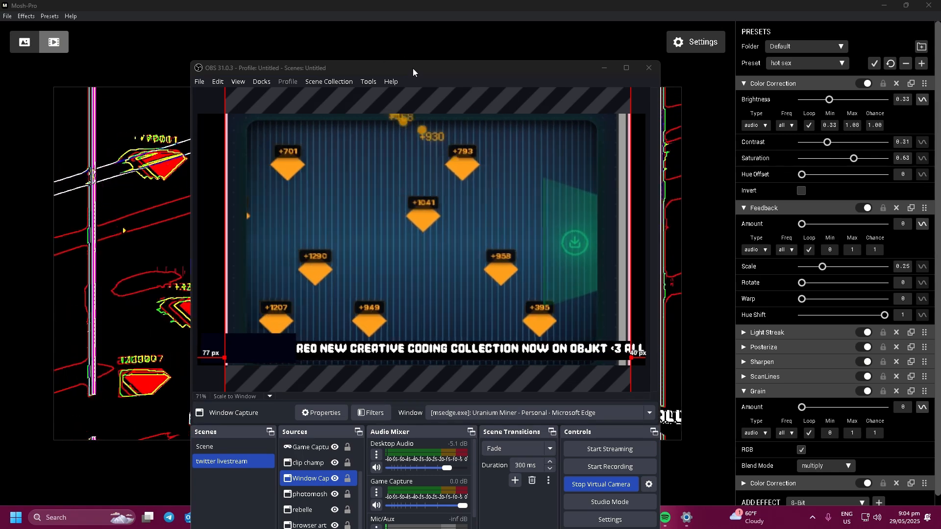
Move the OBS window aside and launch a second OBS instance via the 'obs' search.
left_click_drag(413, 69, 558, 95)
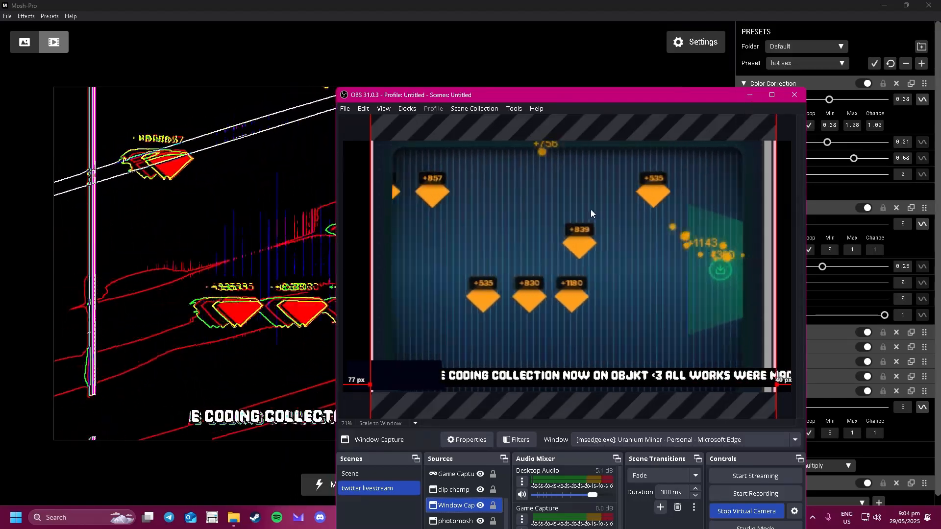
left_click(72, 520)
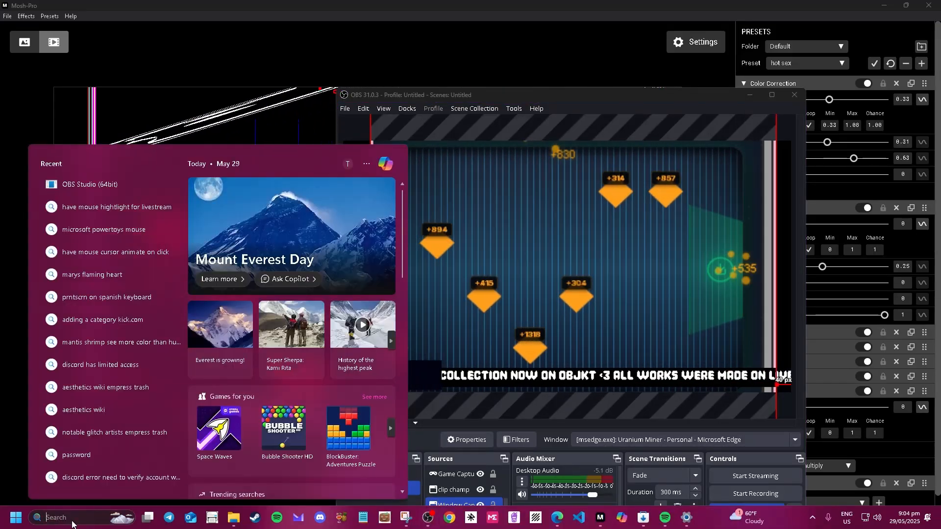
type("obs")
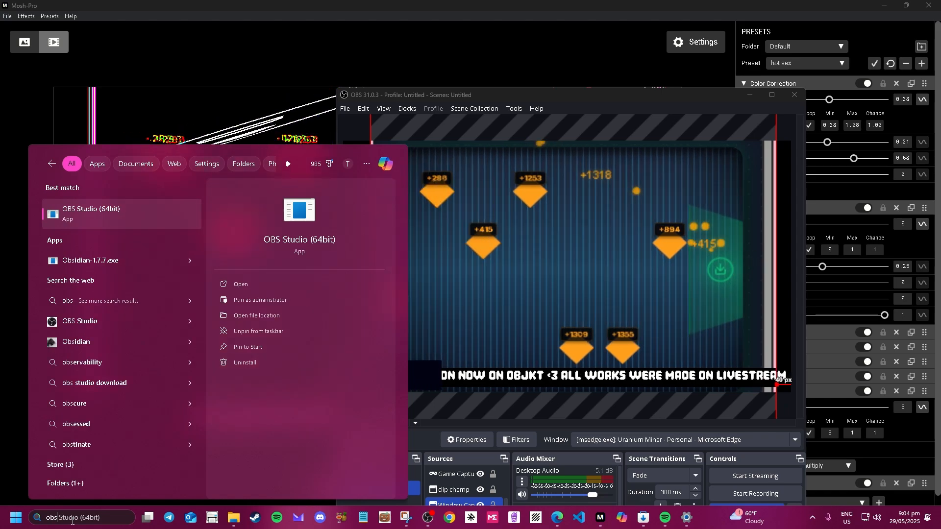
key("Return")
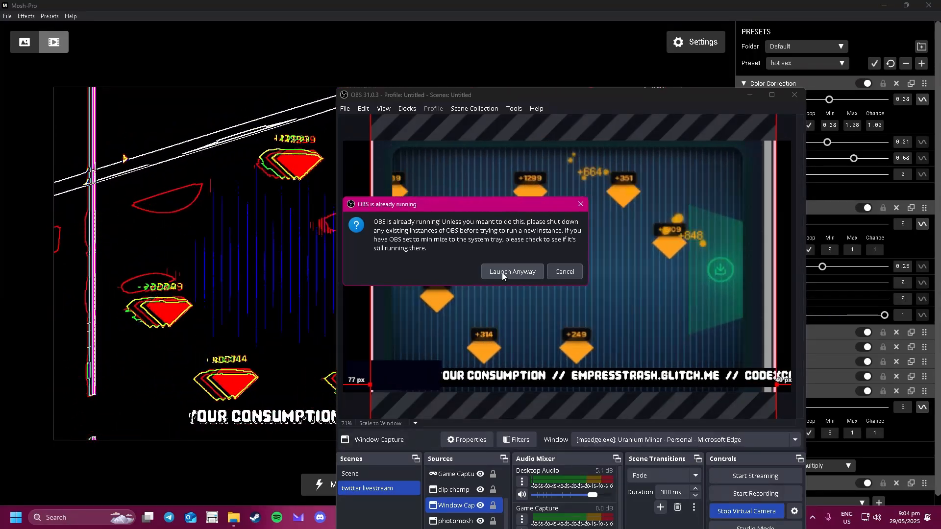
left_click(502, 273)
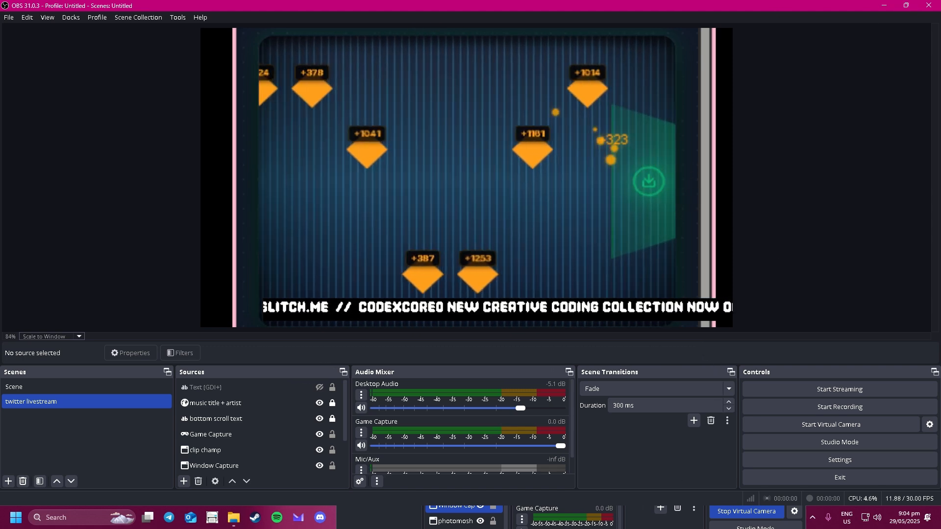
Snap one OBS window to the left half and the other to the right, widening the right one slightly.
left_click(360, 521)
left_click(707, 98)
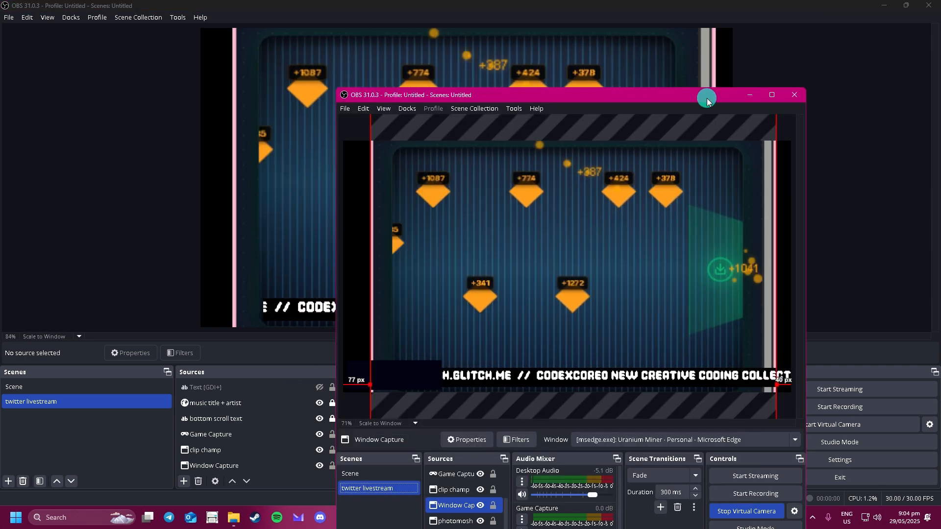
left_click_drag(707, 98, 1, 90)
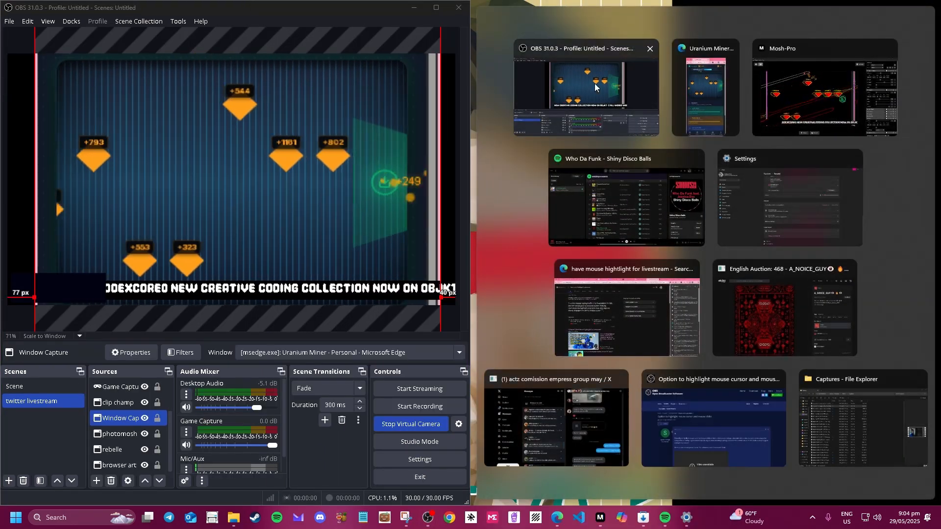
left_click(582, 47)
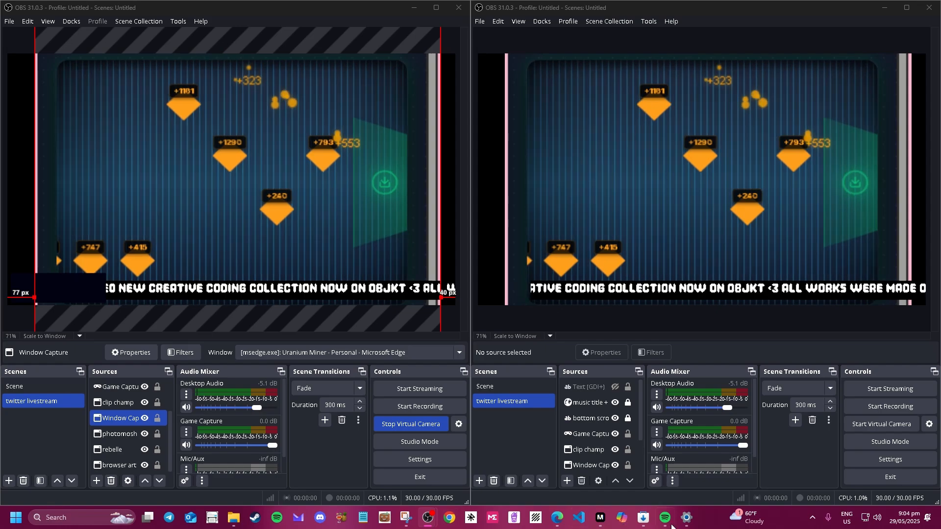
mouse_move(469, 330)
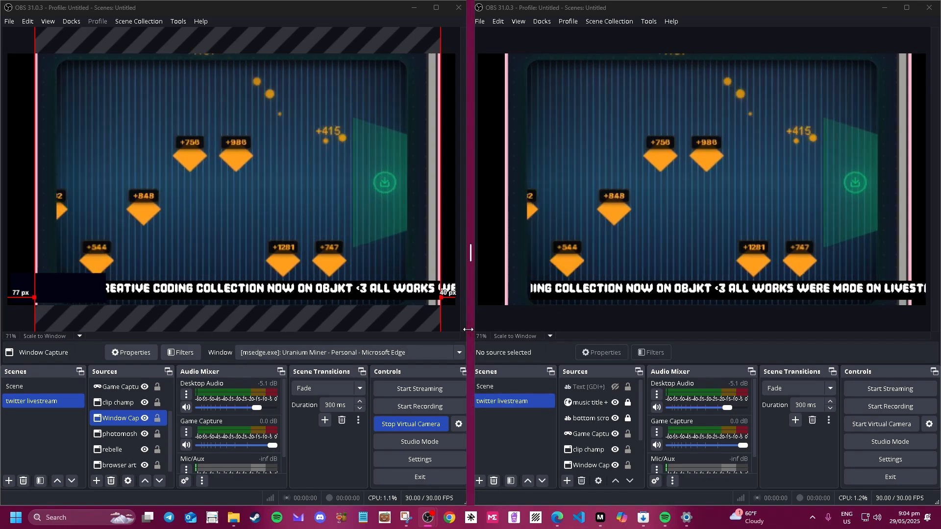
left_click_drag(468, 330, 496, 294)
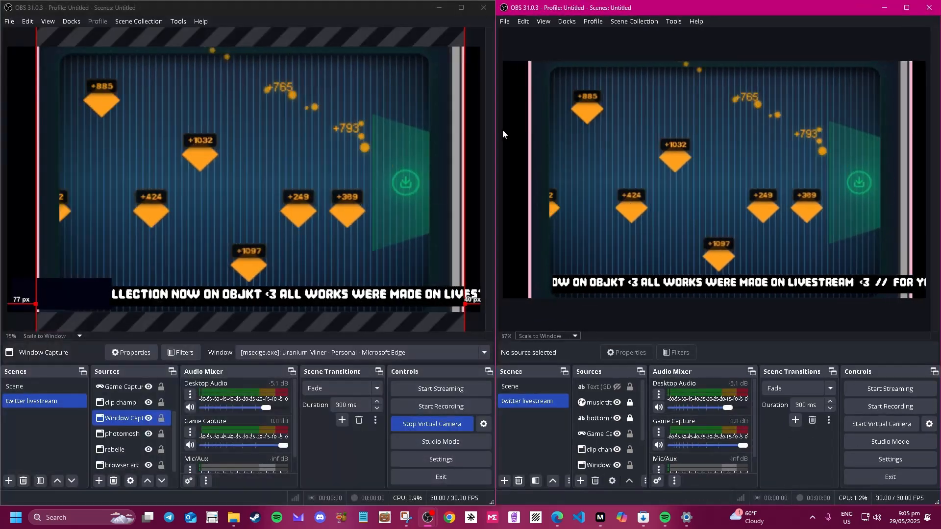
left_click_drag(496, 133, 463, 142)
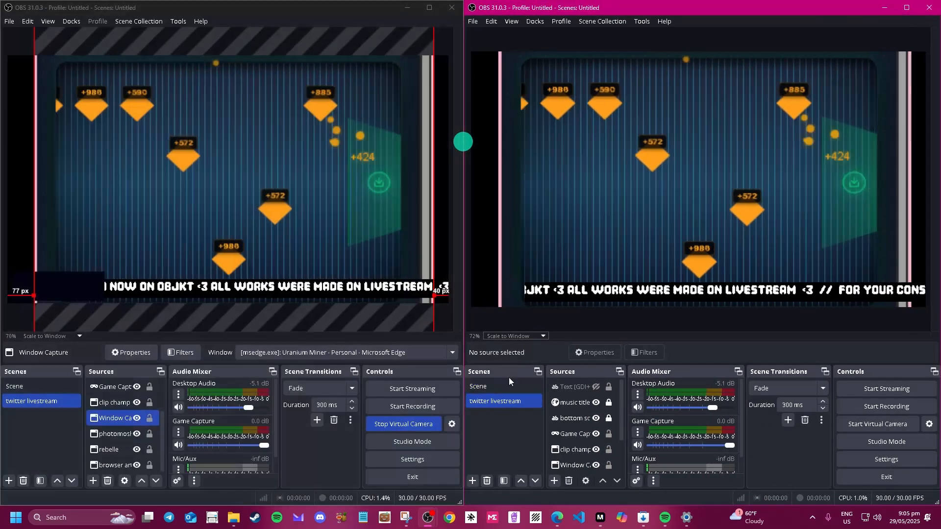
Minimize the Mosh-Pro window and drag the Edge window over the OBS windows.
left_click(599, 519)
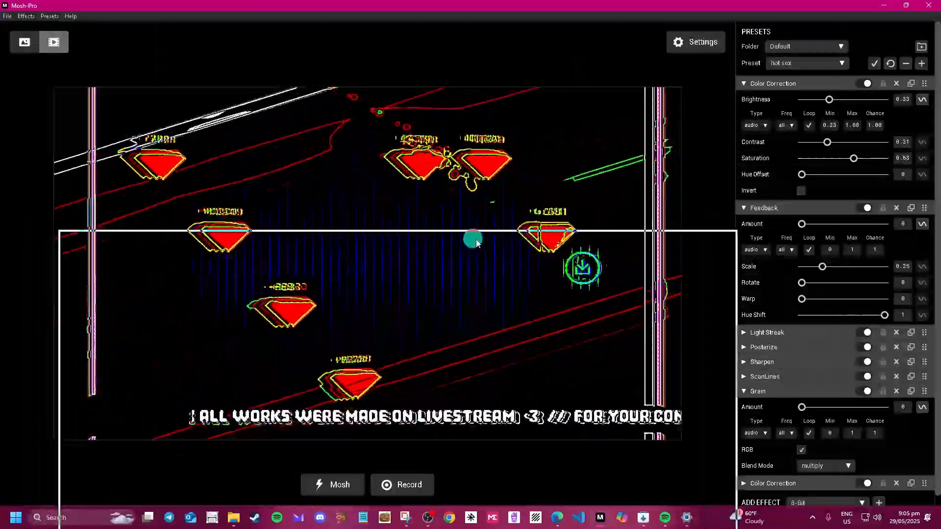
left_click_drag(477, 243, 432, 181)
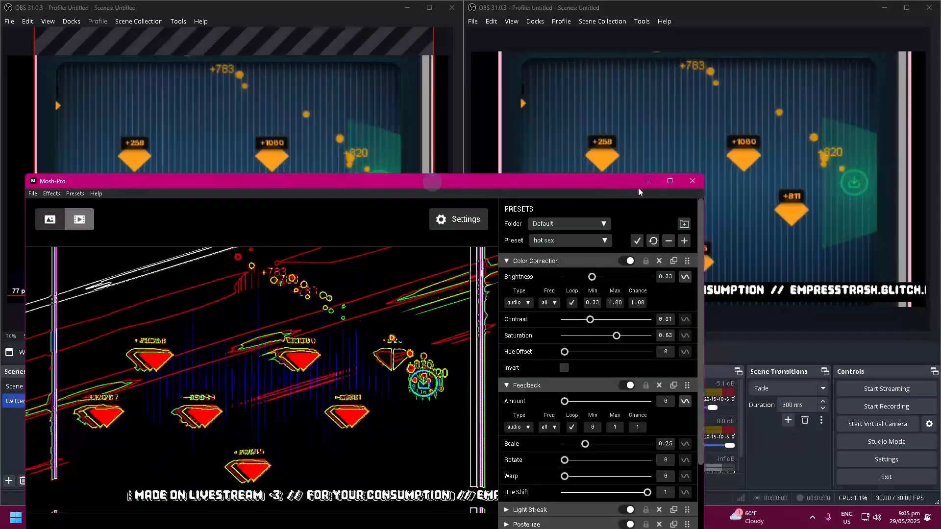
left_click(647, 181)
left_click(585, 392)
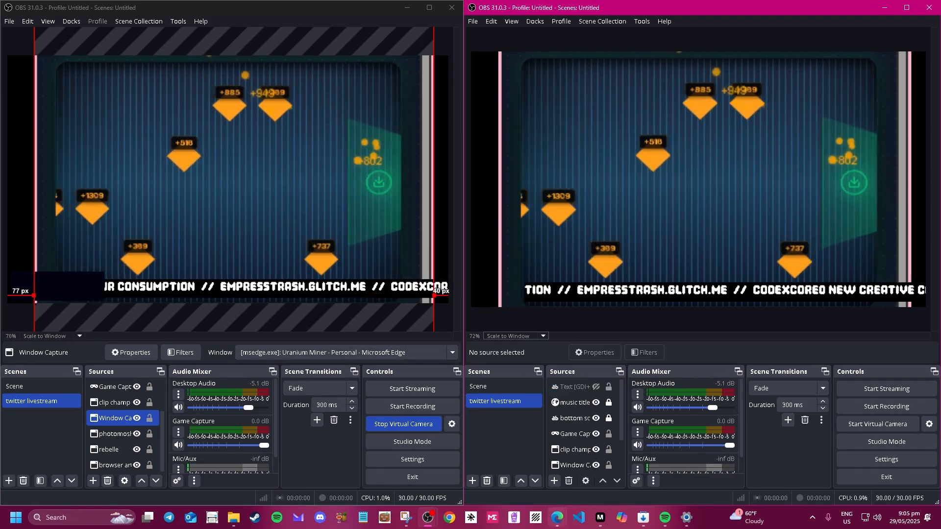
mouse_move(557, 518)
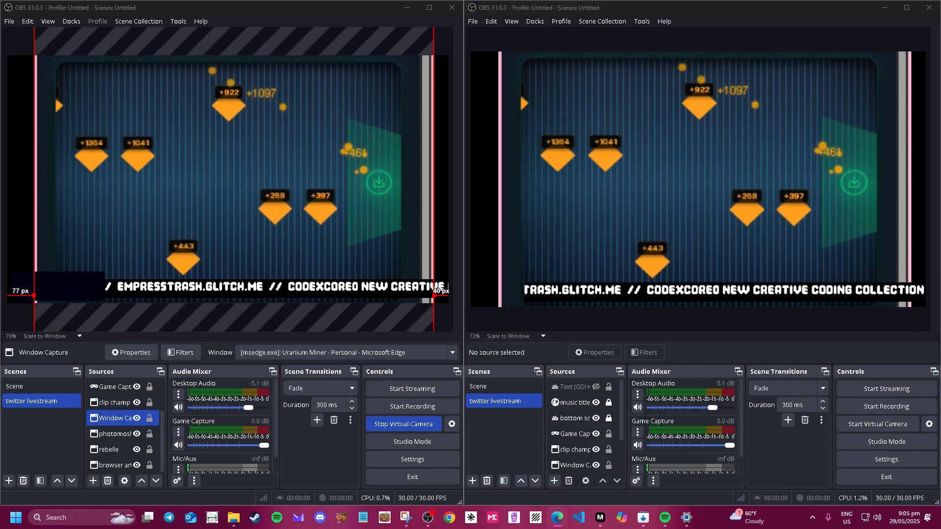
left_click_drag(940, 15, 447, 35)
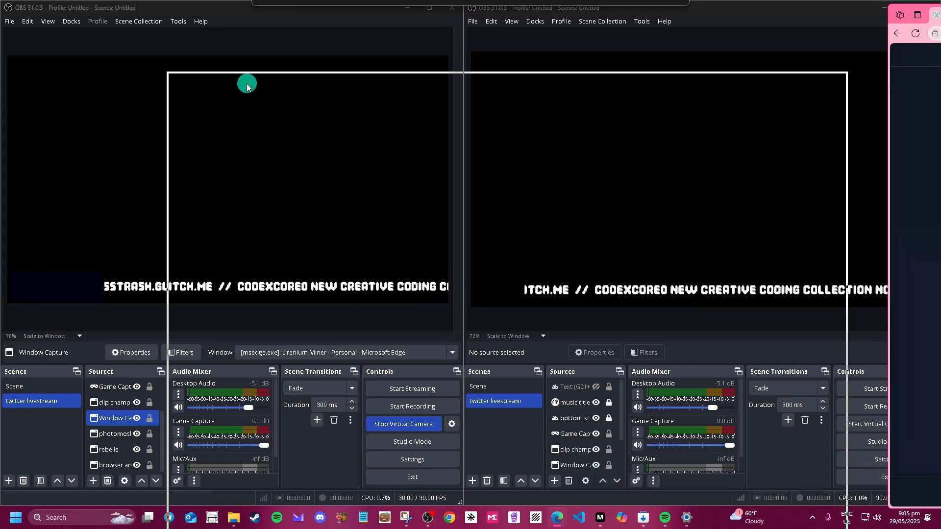
Nudge the Uranium Miner Edge window slightly right, then minimize it with Win+Down.
left_click_drag(247, 86, 254, 90)
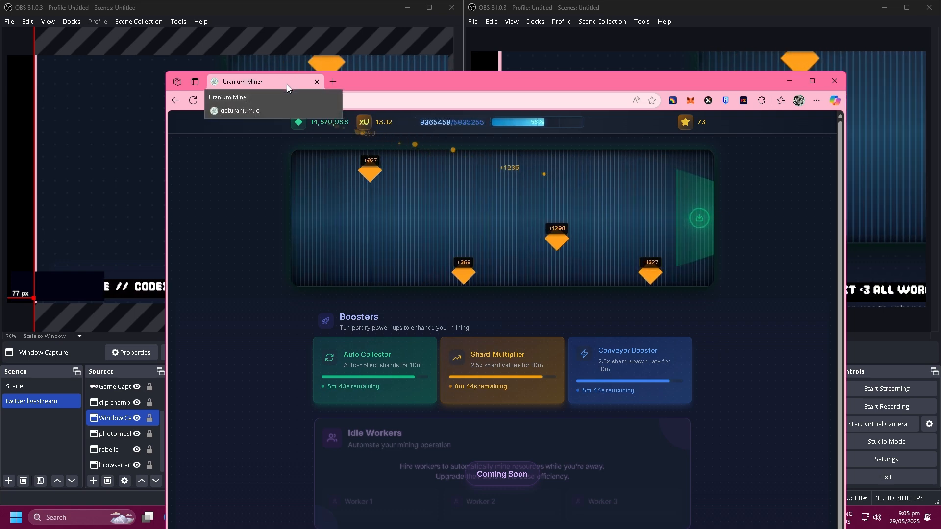
left_click_drag(287, 84, 294, 86)
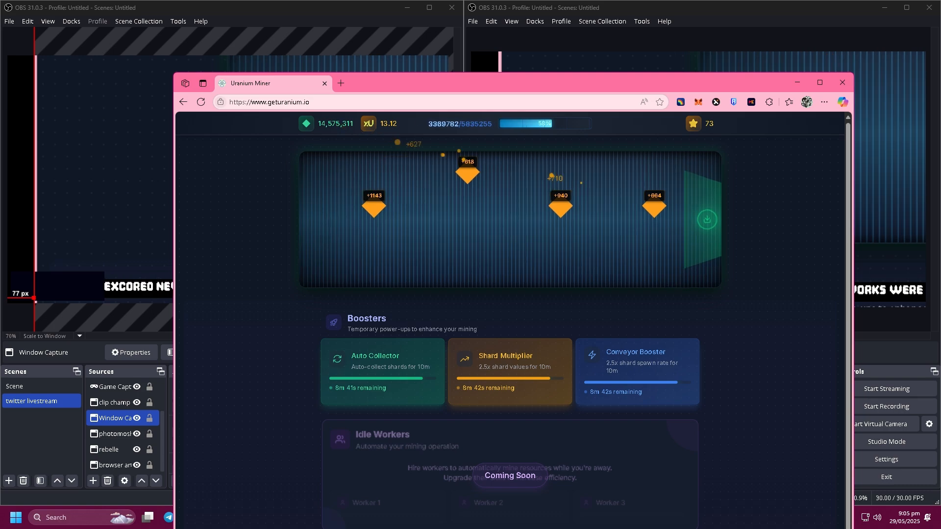
key("super+Down")
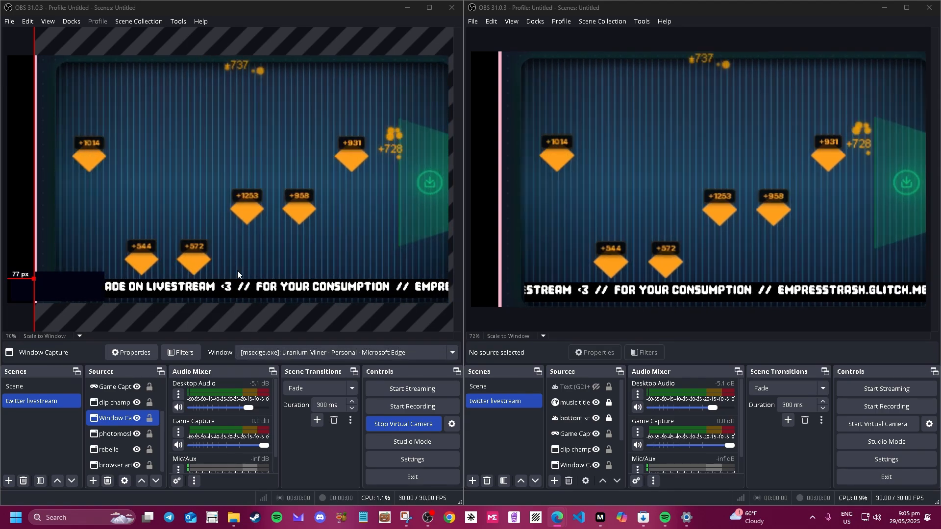
Check which window the Window Capture source captures, cancel unchanged, and bring Mosh-Pro forward.
double_click(111, 417)
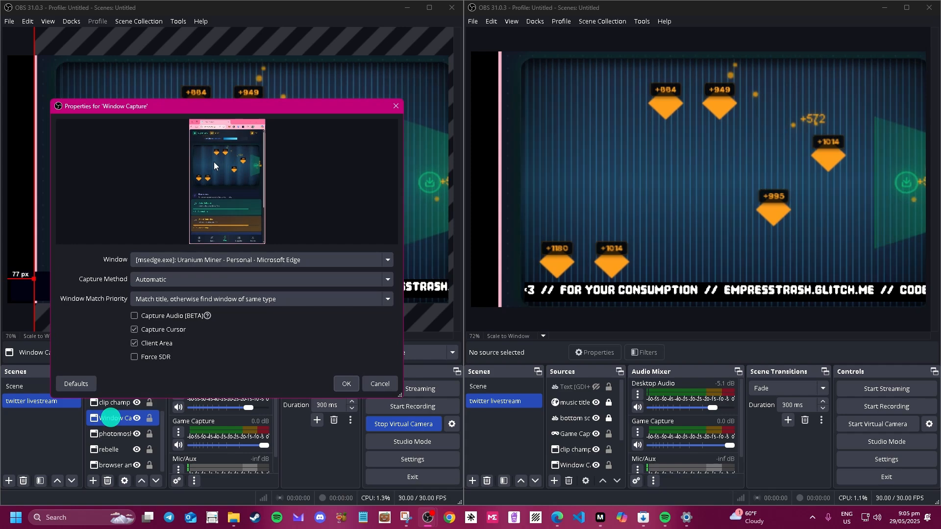
left_click(179, 259)
left_click(191, 278)
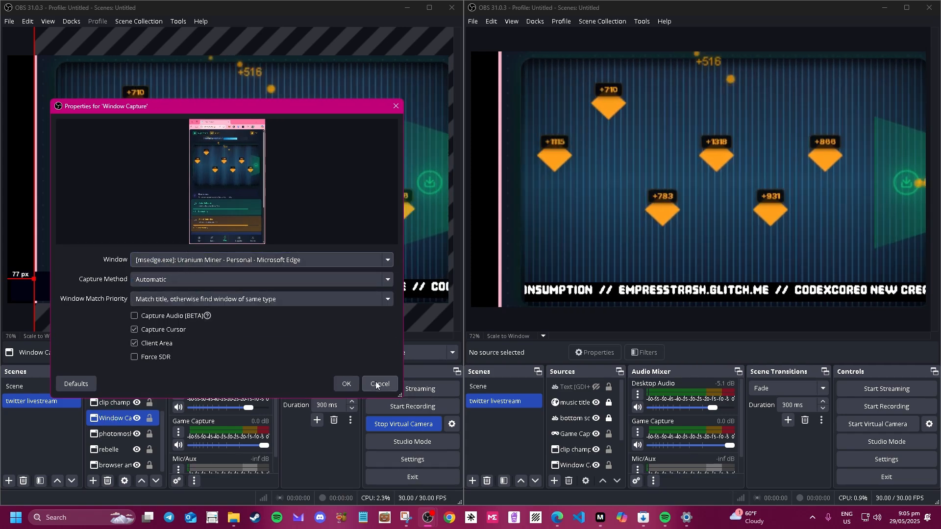
left_click(379, 384)
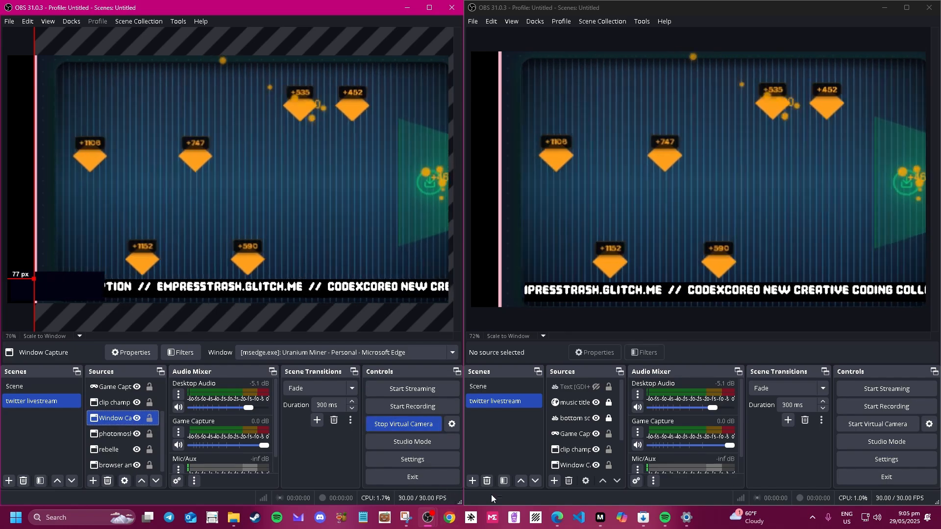
left_click(493, 518)
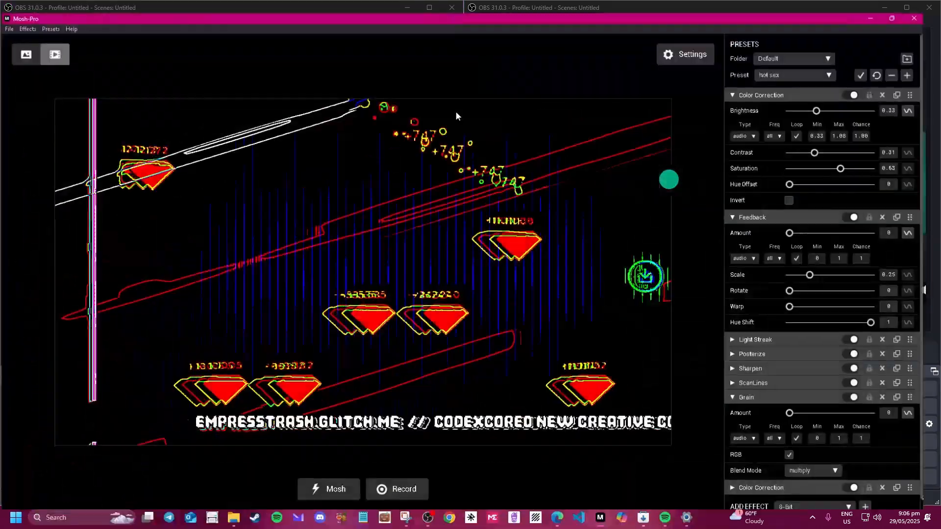
Review Mosh-Pro's export settings, close them with OK, and bring the first OBS window forward.
left_click(686, 42)
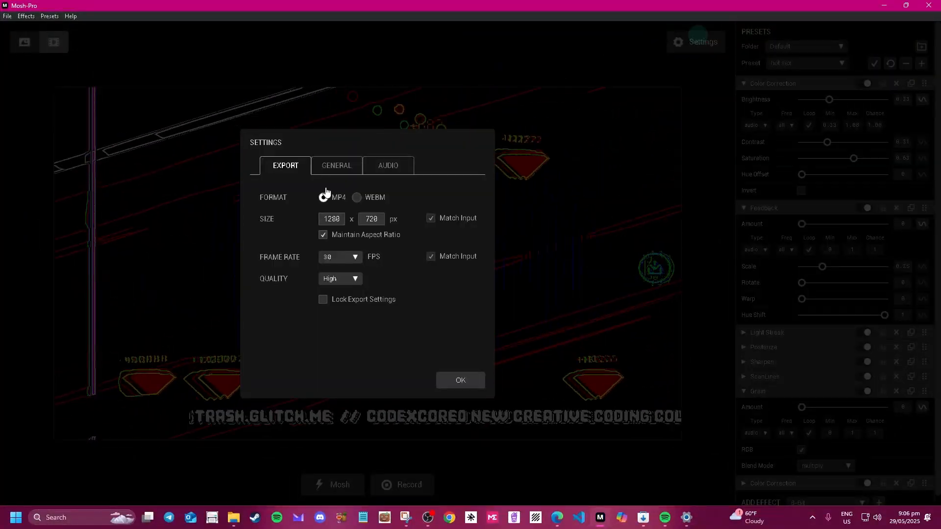
left_click(466, 382)
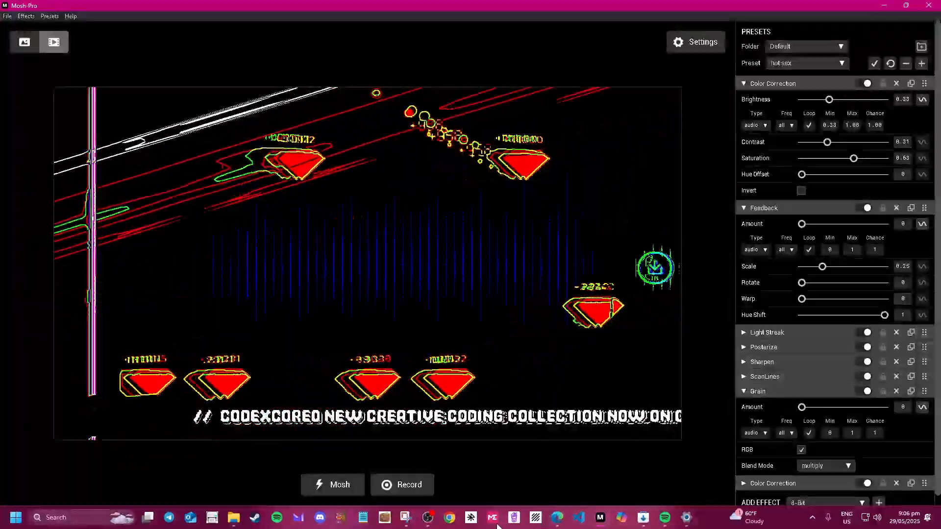
left_click(428, 518)
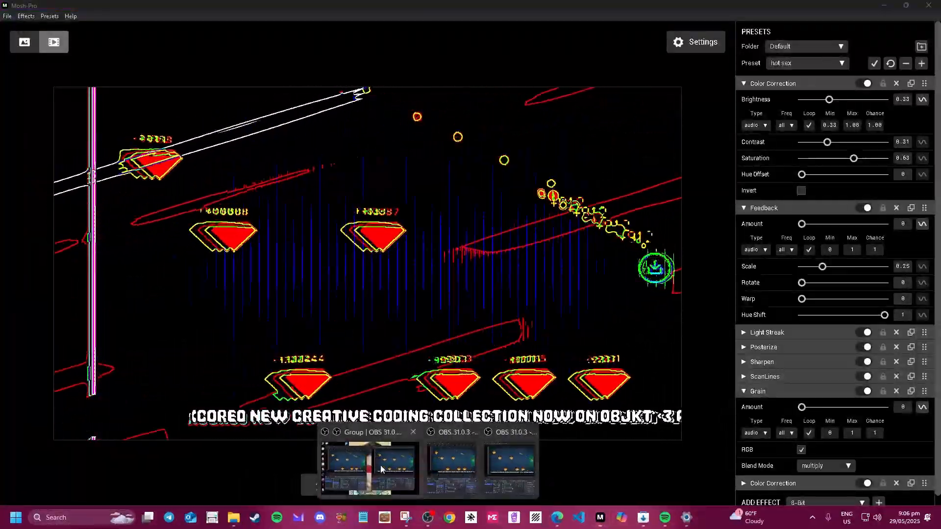
left_click(465, 471)
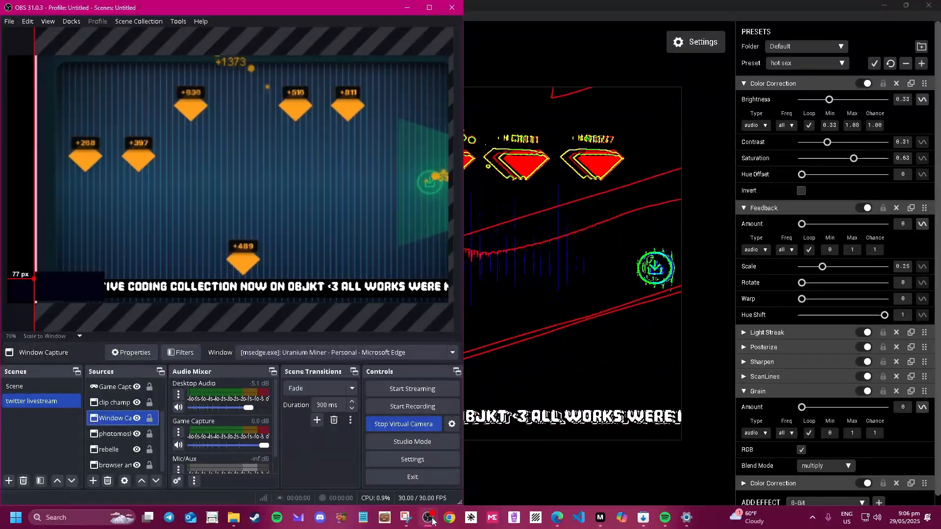
Bring the second OBS window forward and select the music title + artist source.
mouse_move(432, 519)
left_click(507, 467)
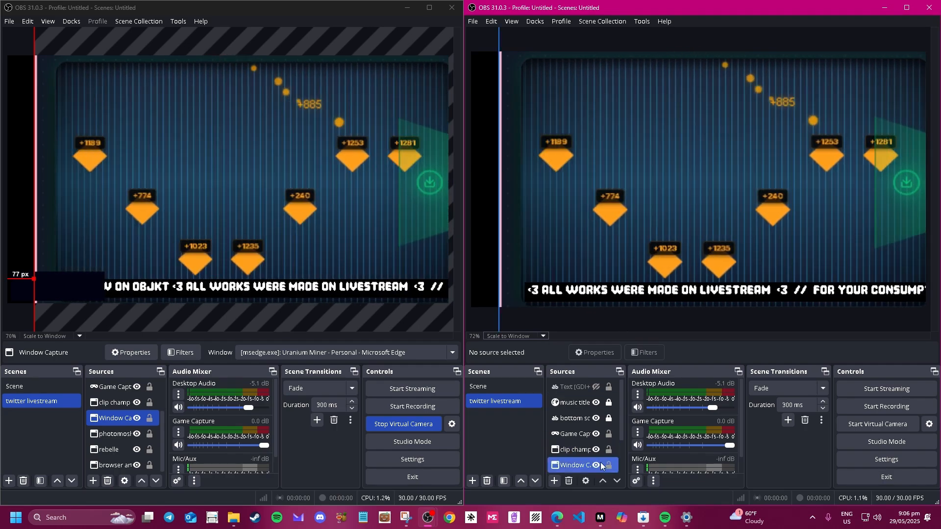
scroll(593, 458, "down", 1)
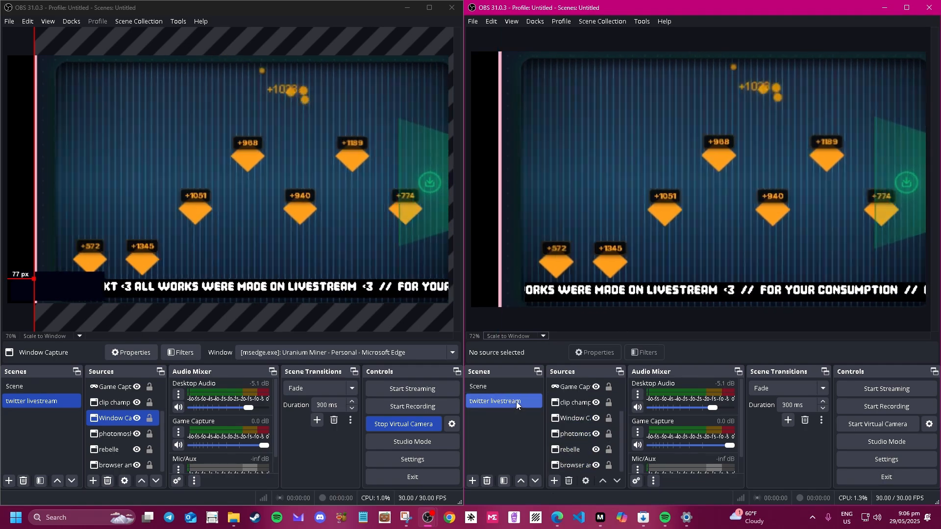
scroll(574, 412, "up", 3)
left_click(574, 403)
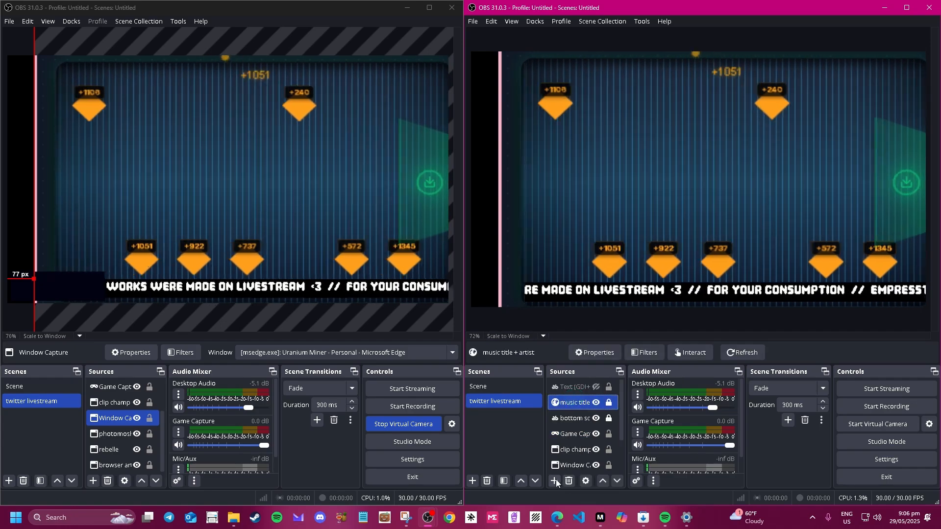
Add a Window Capture 2 source capturing the Mosh-Pro window.
left_click(556, 481)
left_click(625, 437)
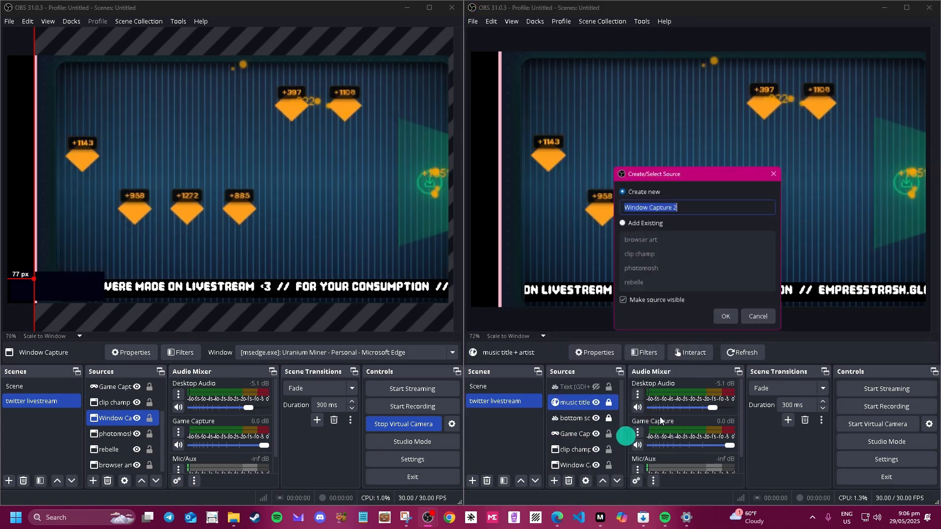
left_click(726, 316)
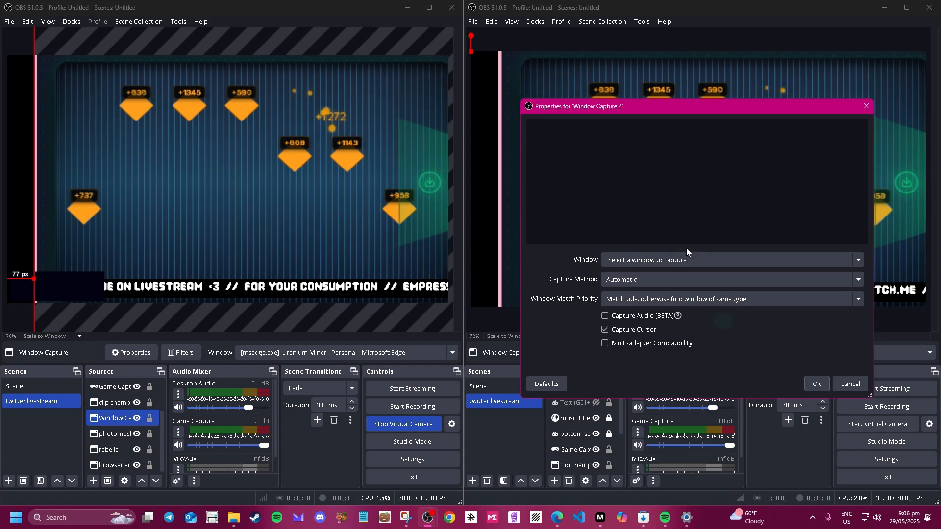
left_click(686, 256)
left_click(671, 297)
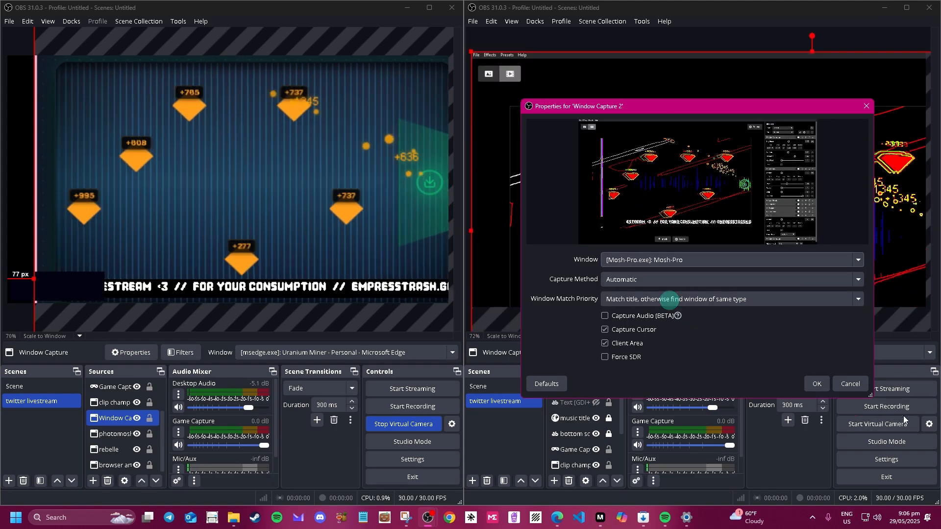
left_click(818, 384)
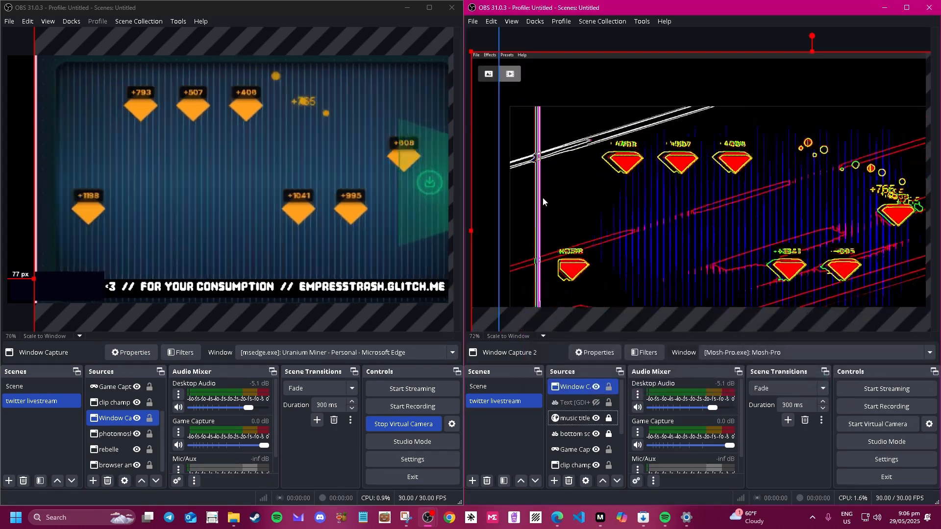
Move and Alt-crop the Mosh-Pro capture in the preview, then maximize the OBS window.
left_click_drag(656, 180, 679, 190)
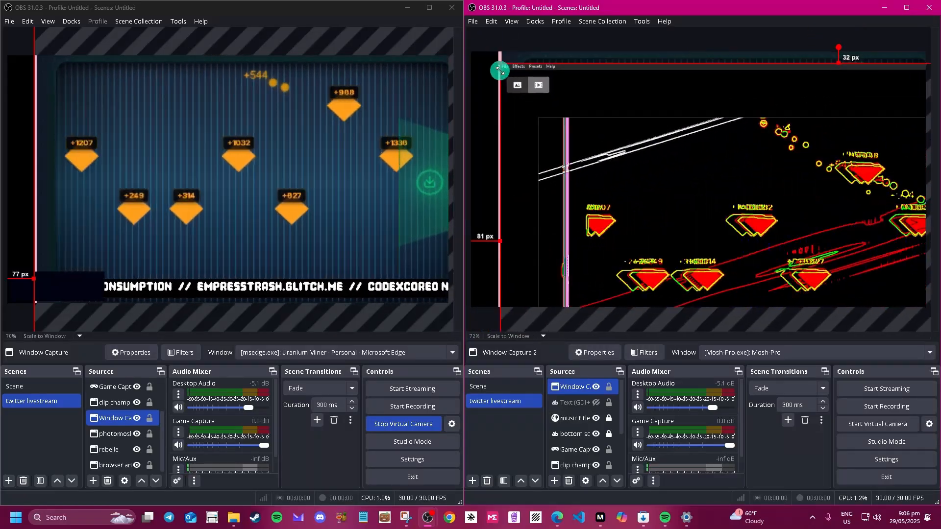
key("alt")
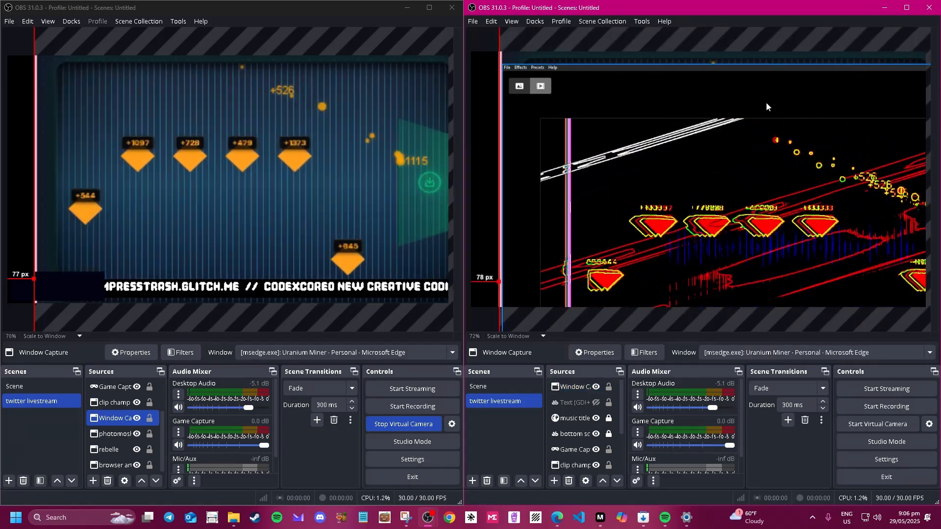
left_click_drag(674, 257, 759, 156)
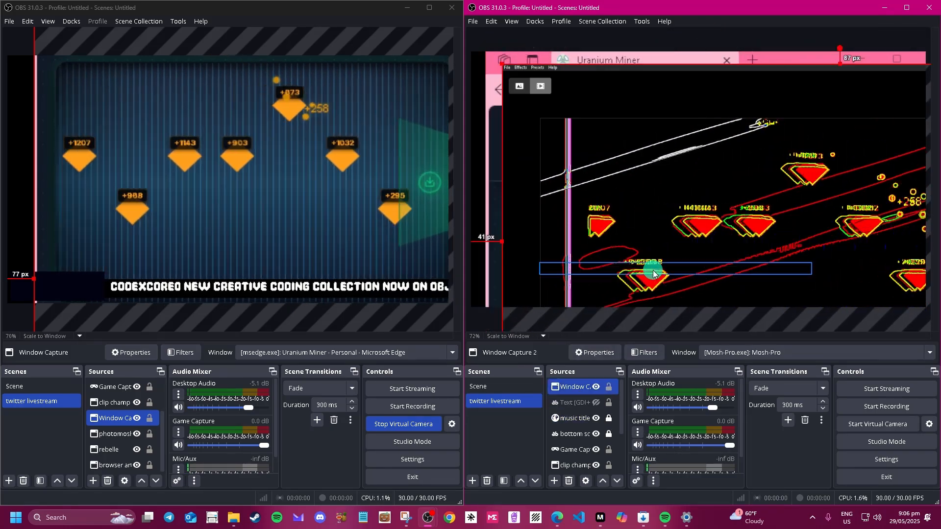
left_click(703, 195)
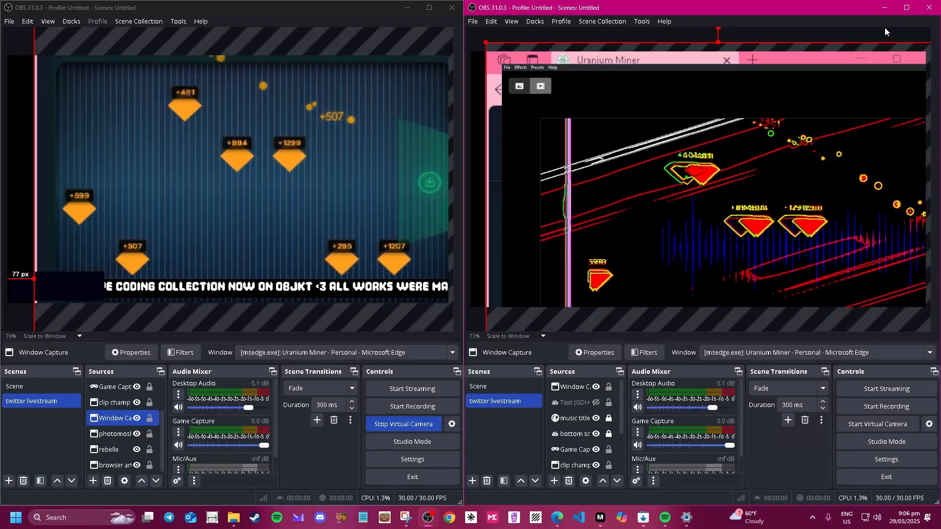
left_click(906, 8)
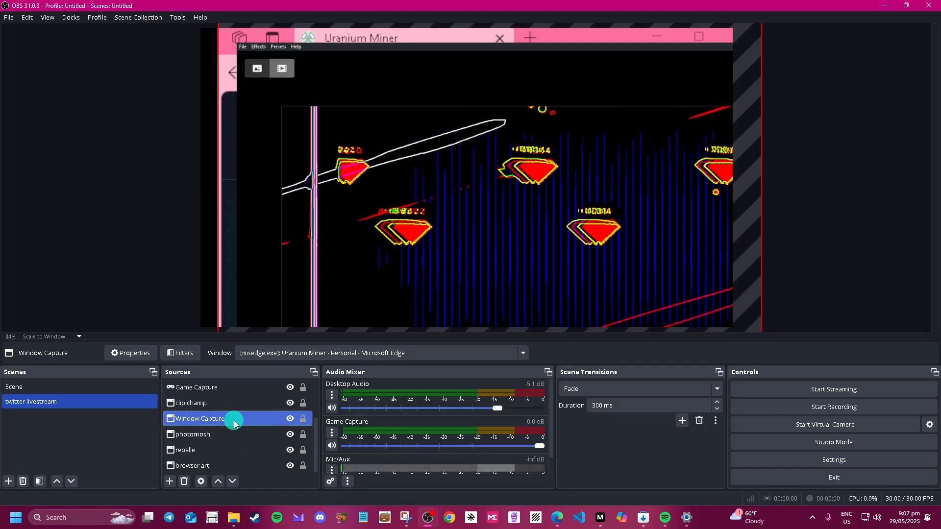
Move the Uranium Miner window capture toward the lower right of the preview.
left_click(213, 402)
left_click(220, 386)
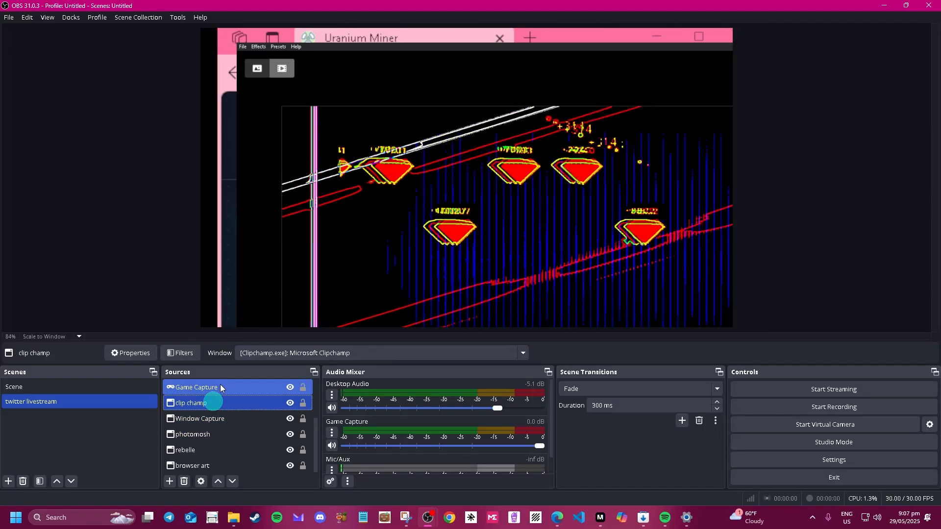
left_click(222, 420)
left_click_drag(401, 179, 486, 206)
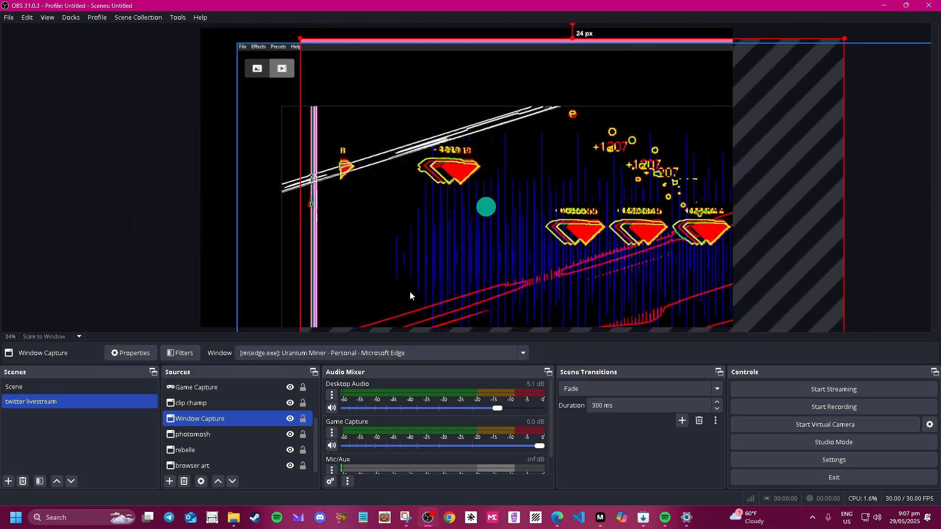
Remove the Game Capture source from the scene.
left_click(239, 388)
left_click(403, 194)
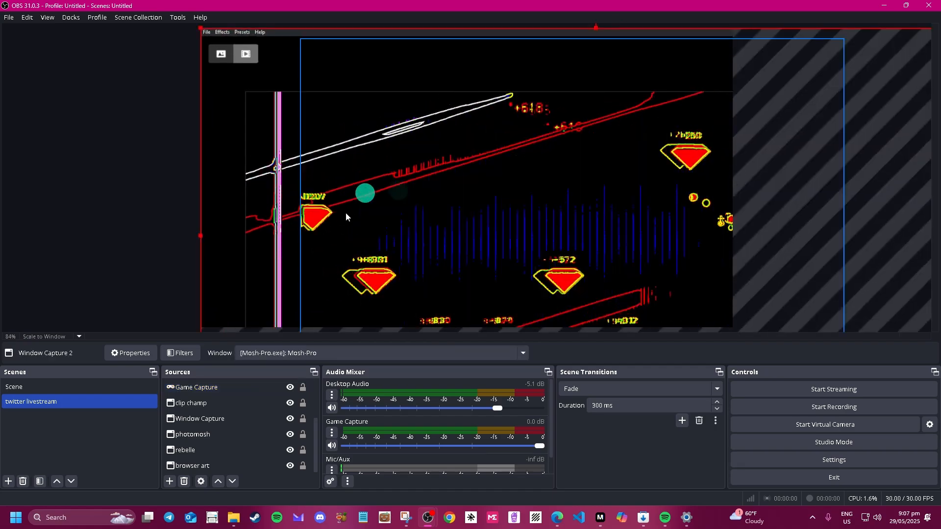
left_click(257, 388)
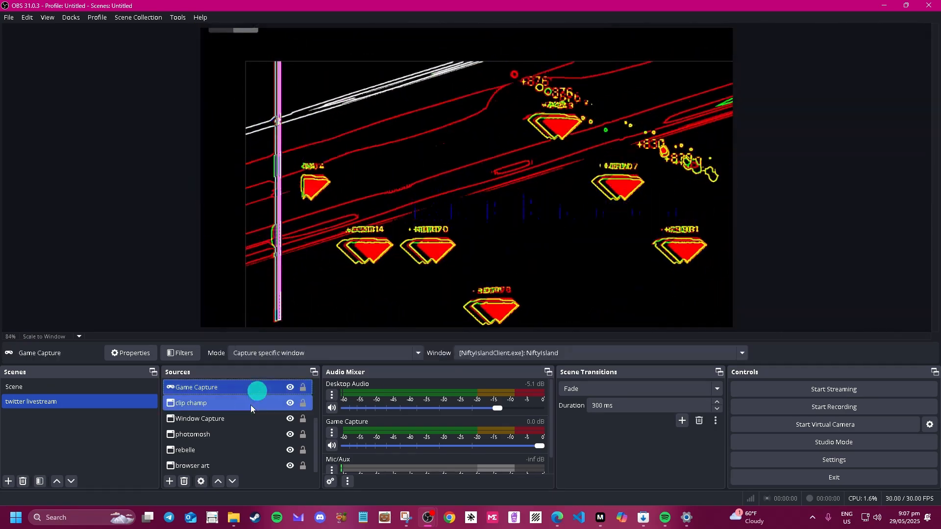
left_click(185, 482)
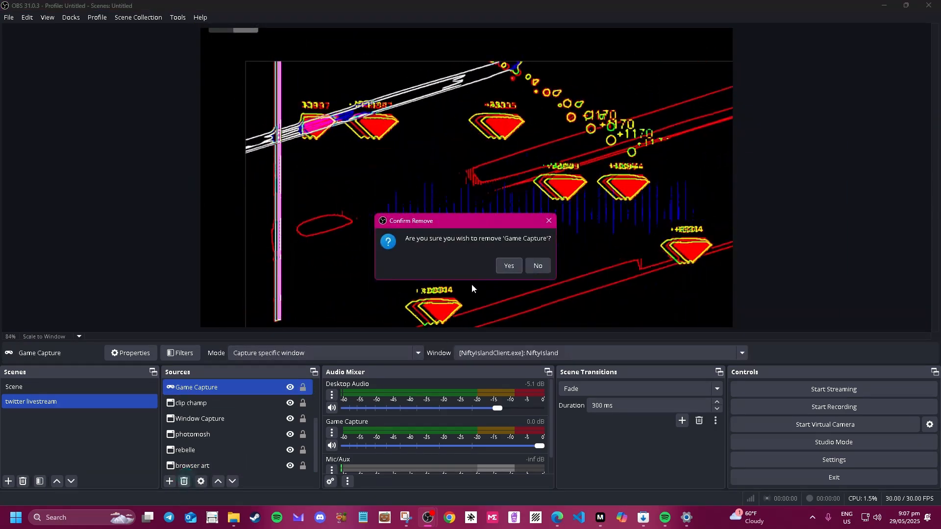
left_click(508, 266)
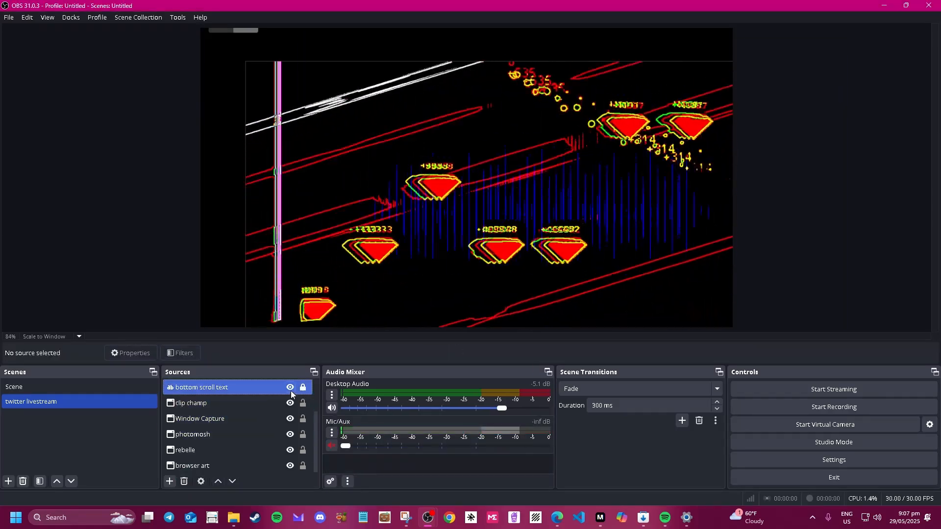
Hide the clip champ, Uranium Miner, photomosh, rebelle, browser art and Mosh-Pro capture sources.
left_click(291, 388)
left_click(291, 404)
left_click(290, 419)
left_click(274, 387)
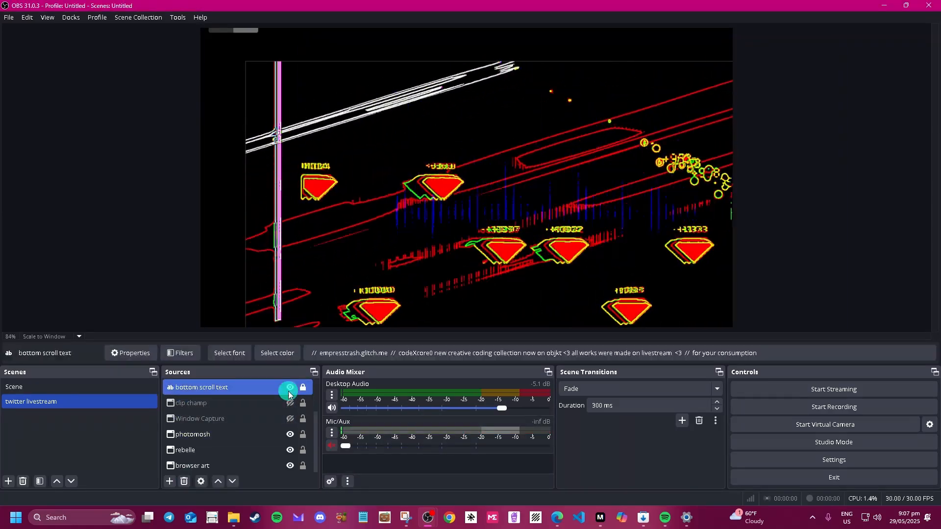
left_click(290, 435)
left_click(291, 451)
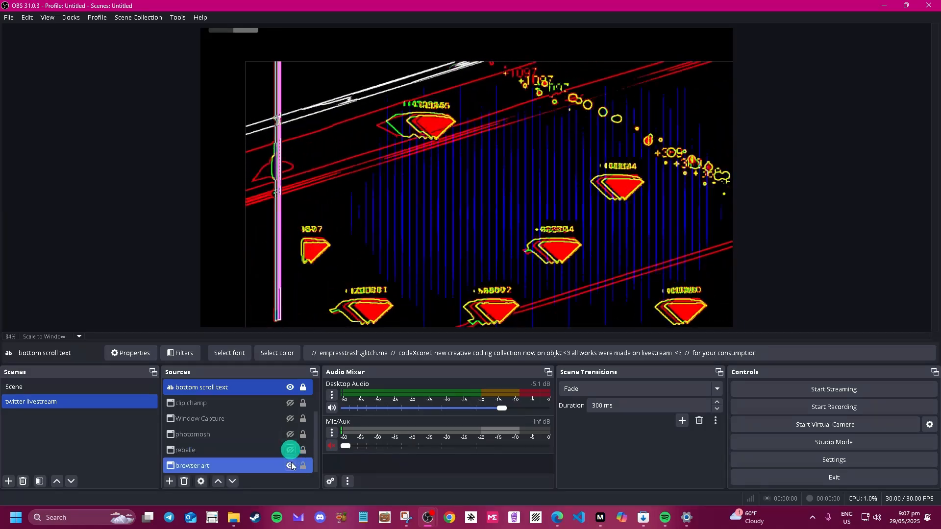
left_click(290, 465)
scroll(279, 450, "up", 2)
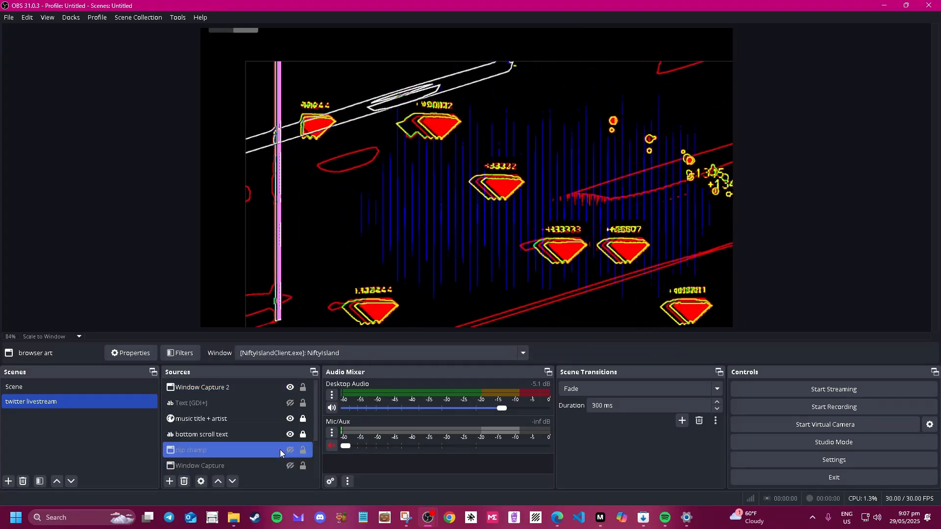
left_click(290, 387)
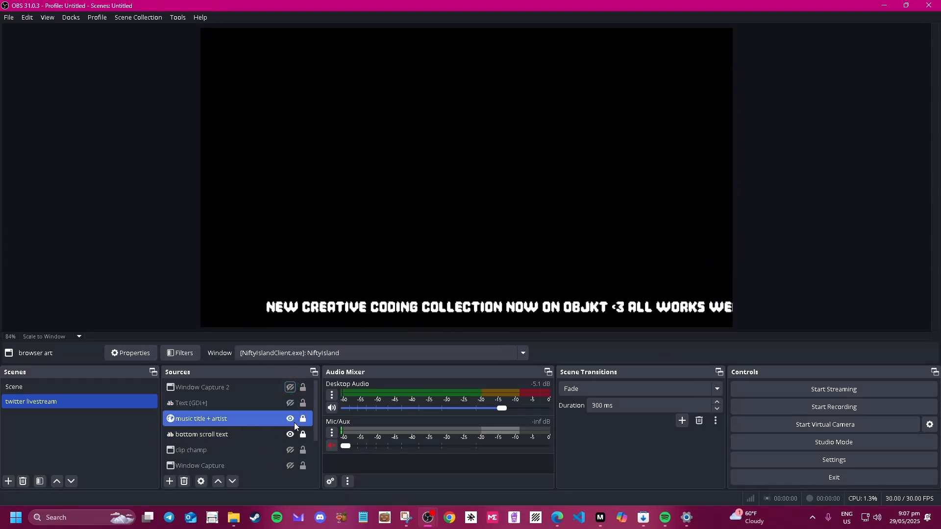
Place Window Capture 2 below bottom scroll text and make both of them visible.
left_click_drag(264, 385, 255, 446)
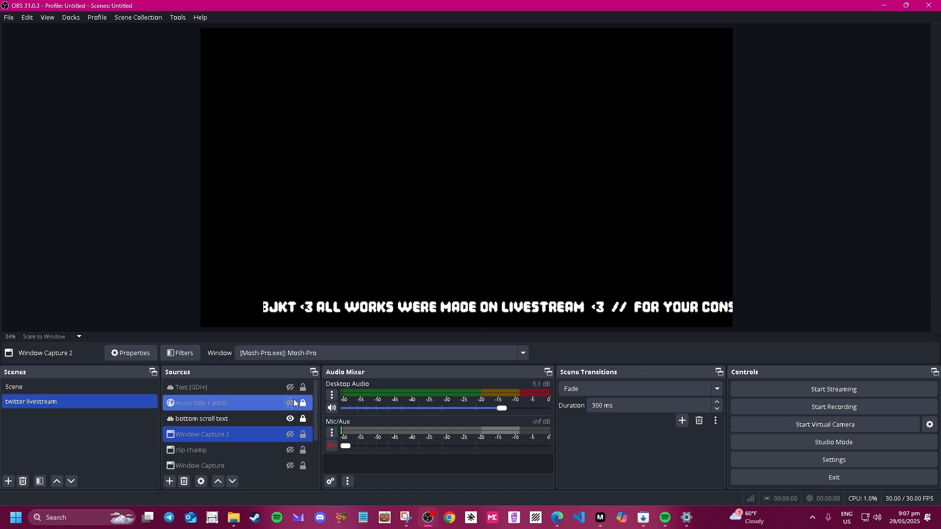
left_click(292, 400)
left_click(292, 420)
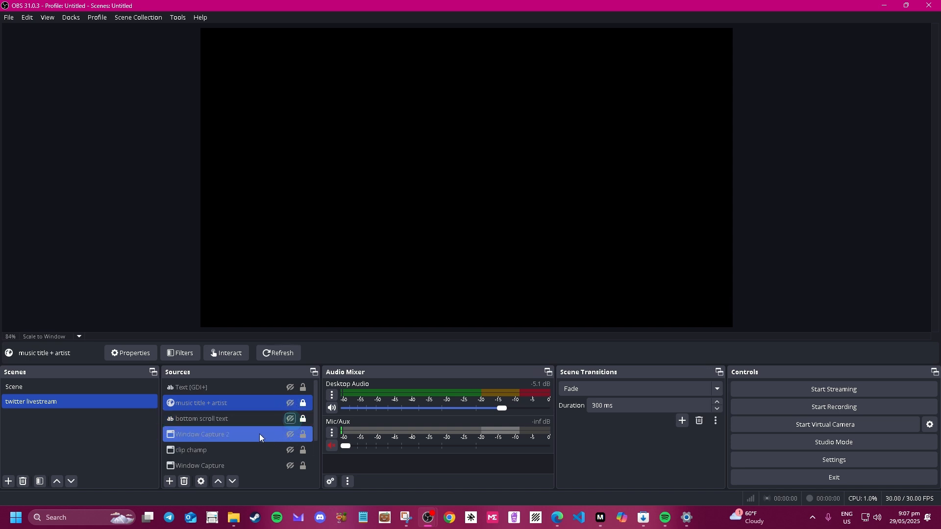
left_click(290, 420)
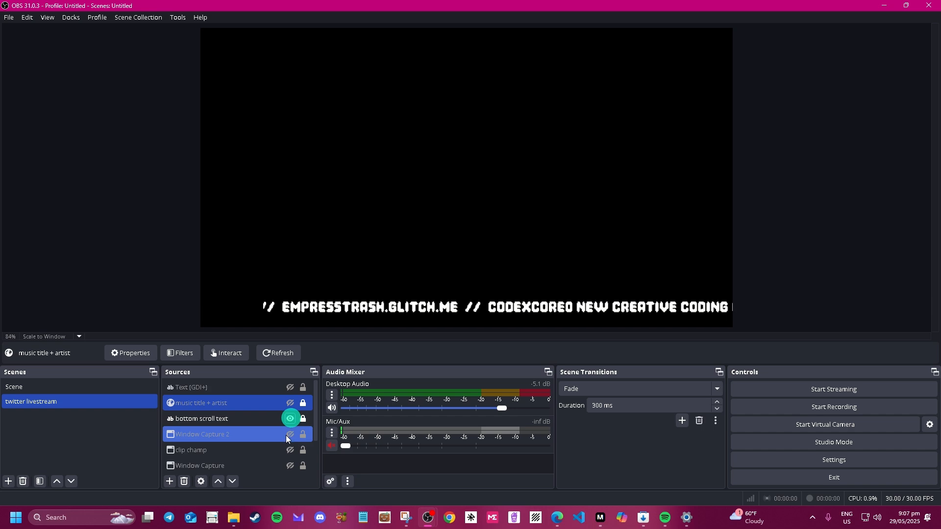
left_click(290, 435)
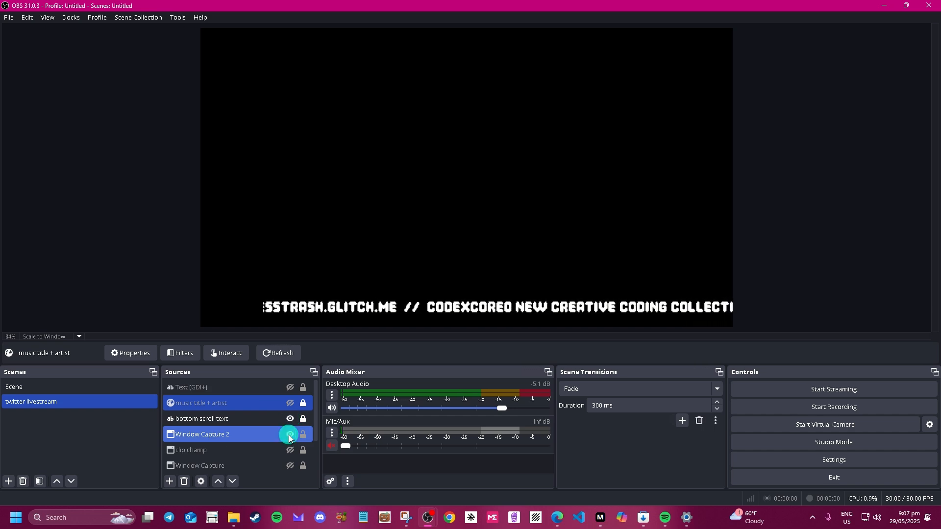
Alt-crop the Mosh-Pro capture's menu bar, left side and playback controls, repositioning it.
left_click_drag(421, 189, 443, 233)
left_click_drag(619, 38, 612, 101)
left_click_drag(513, 201, 510, 114)
left_click_drag(210, 183, 263, 183)
left_click_drag(554, 230, 402, 130)
left_click_drag(488, 273, 488, 230)
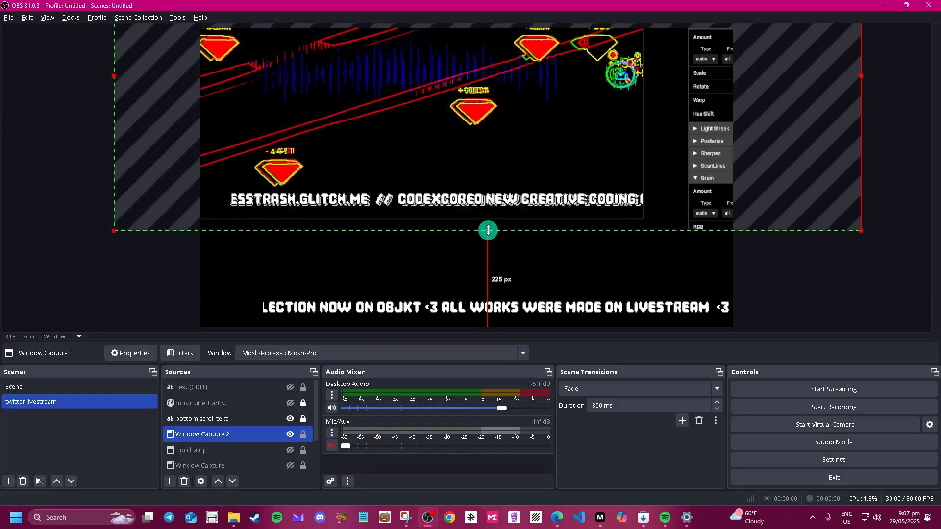
left_click_drag(580, 113, 504, 269)
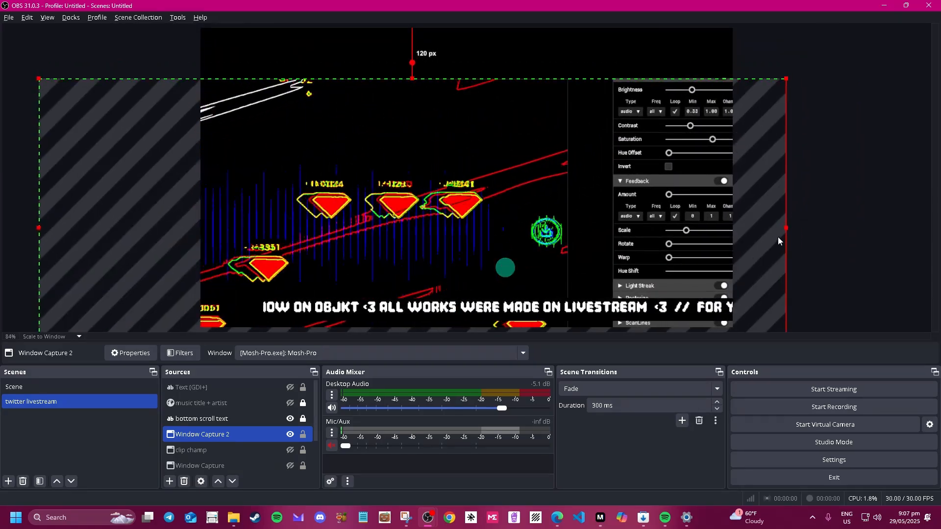
Crop off the right settings panel, shrink the capture to the canvas top, and layer it above bottom scroll text.
left_click_drag(786, 226, 567, 228)
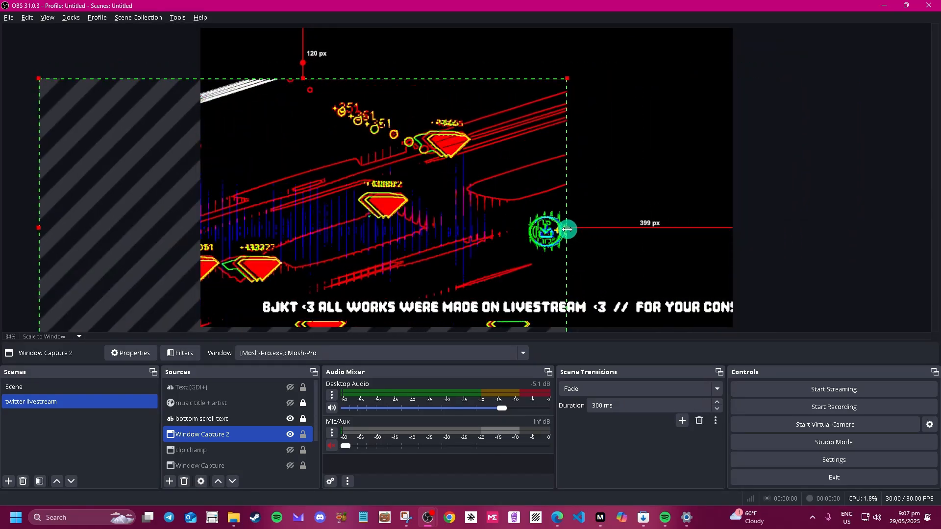
left_click_drag(364, 170, 495, 161)
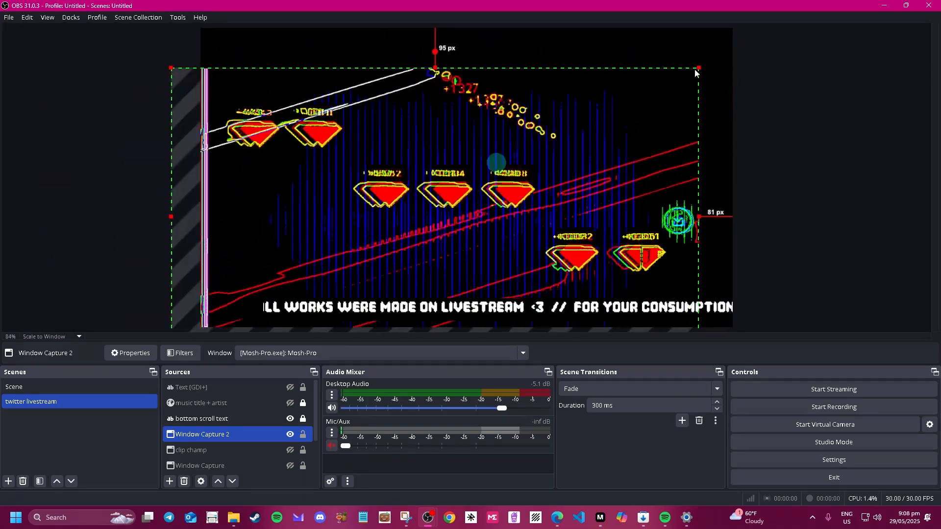
left_click_drag(697, 68, 634, 105)
left_click_drag(502, 226, 568, 160)
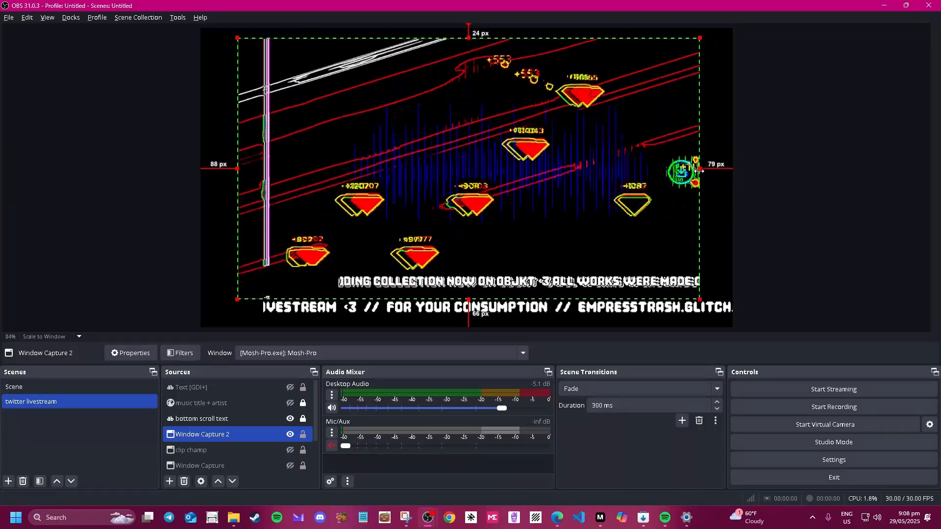
left_click_drag(700, 169, 701, 195)
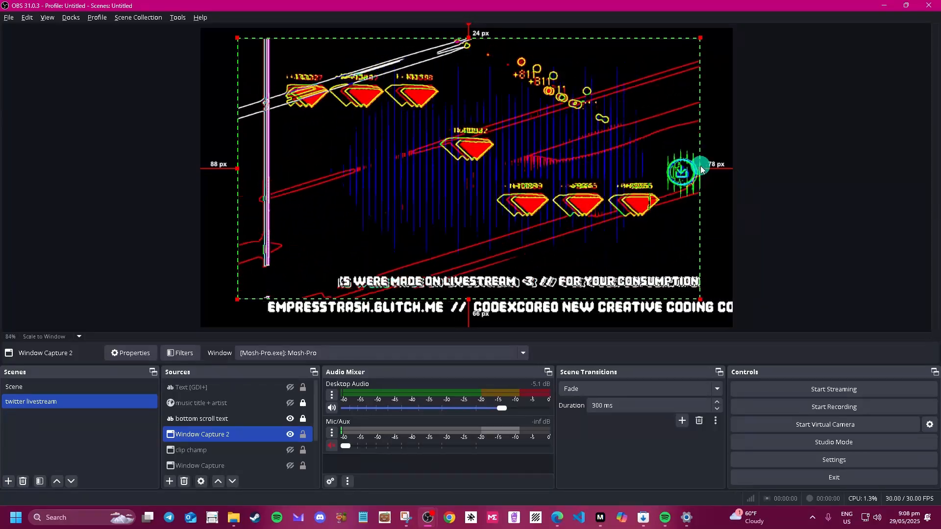
left_click_drag(700, 166, 458, 221)
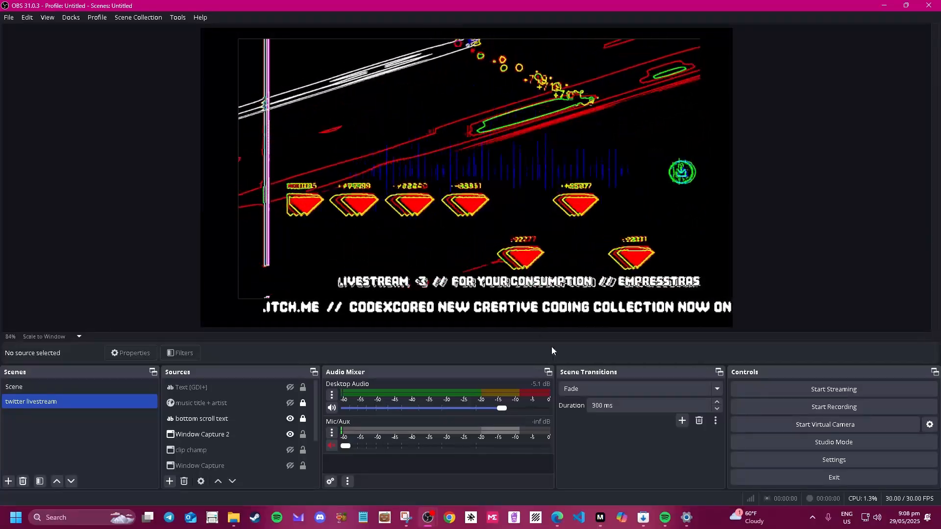
mouse_move(474, 209)
left_mouse_down()
mouse_move(485, 187)
mouse_move(471, 221)
left_mouse_up()
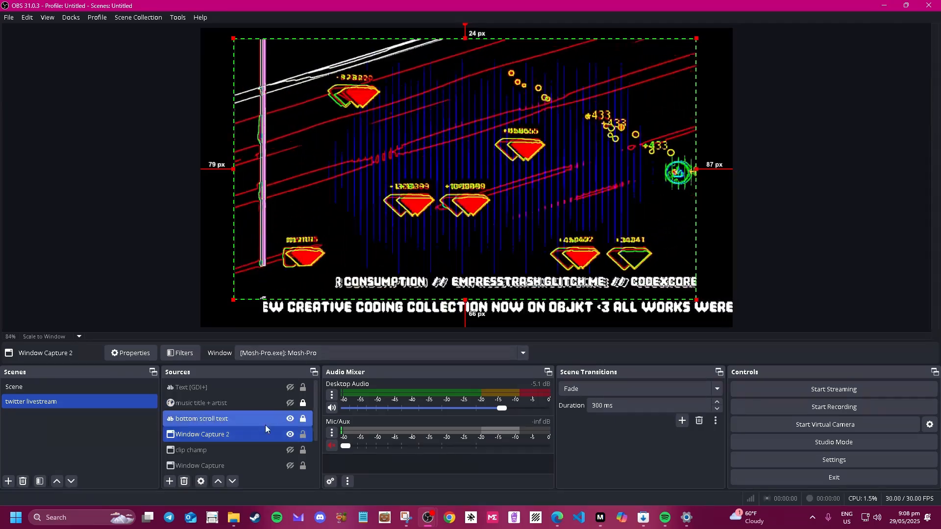
mouse_move(243, 436)
left_mouse_down()
mouse_move(246, 414)
mouse_move(240, 443)
mouse_move(240, 434)
left_mouse_up()
Open Window Capture 2's properties, keep them with OK, and bring Mosh-Pro to the front.
double_click(240, 435)
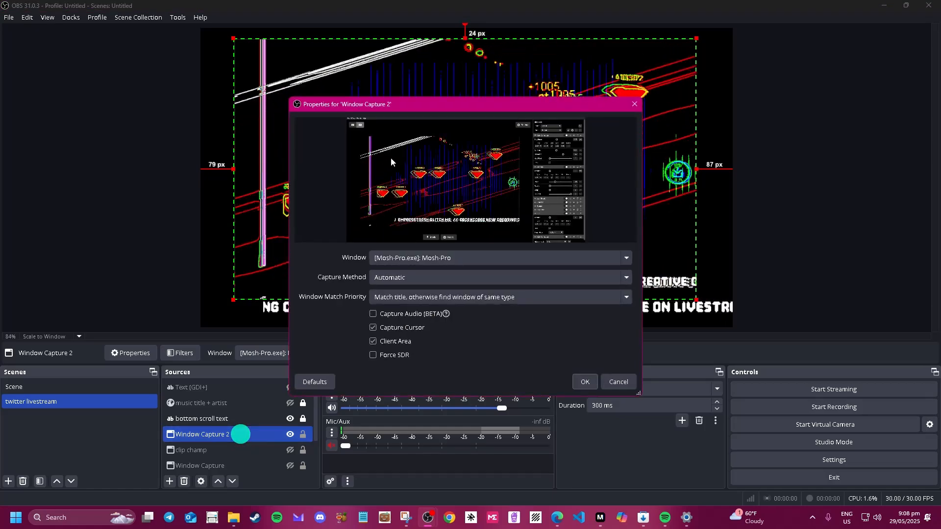
left_click(585, 383)
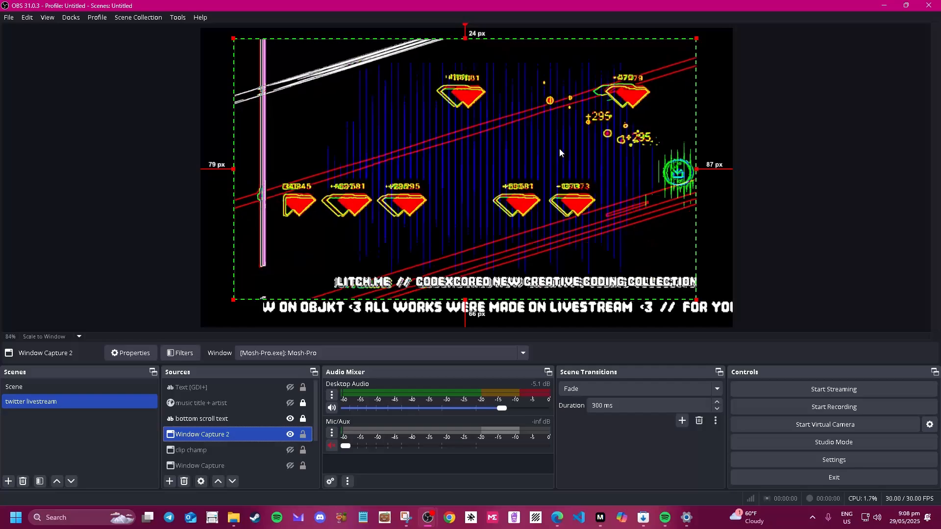
mouse_move(663, 523)
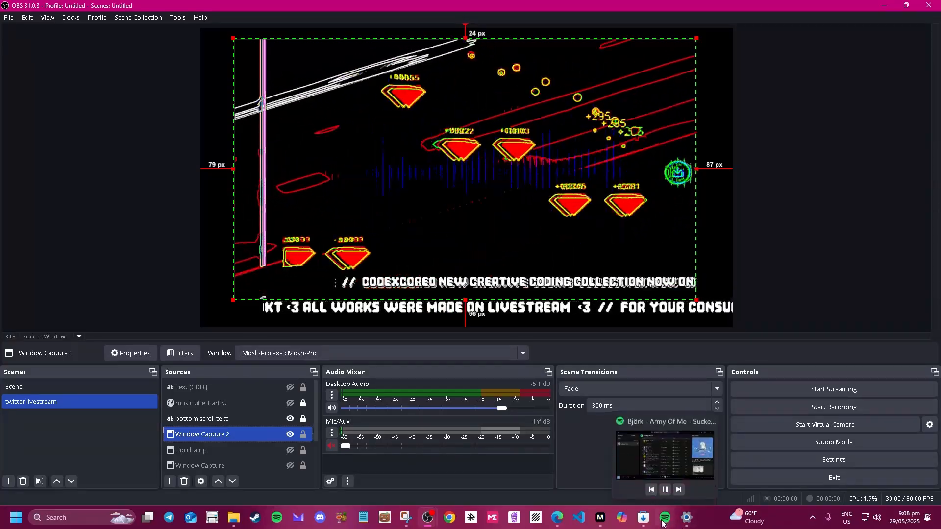
left_click(662, 522)
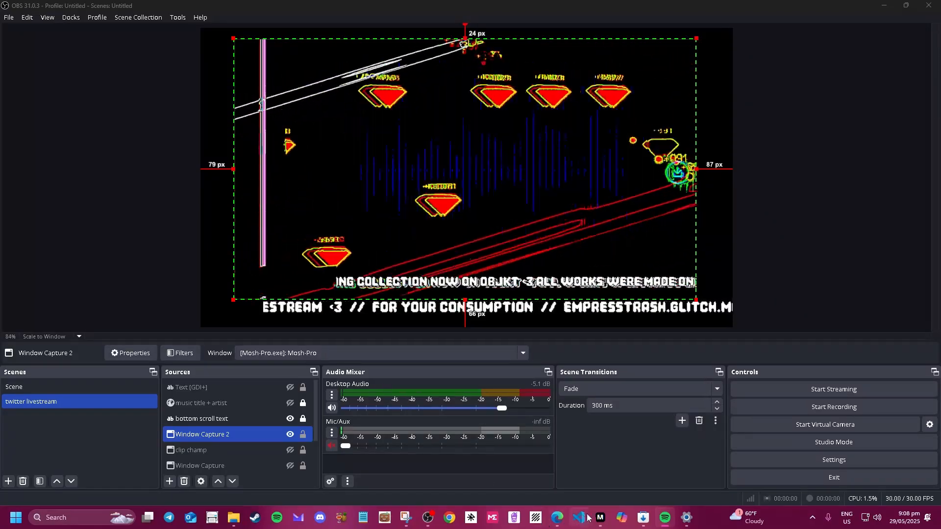
left_click(603, 518)
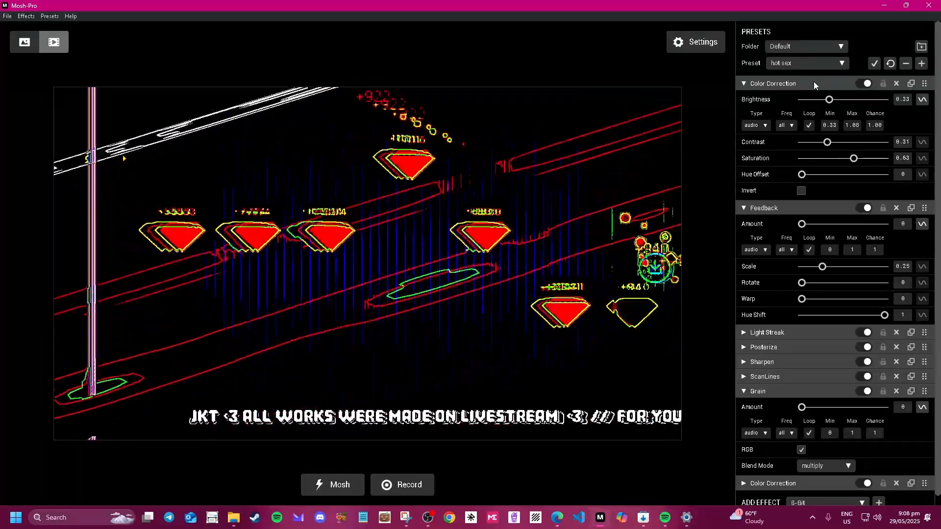
Switch to the LiveStream folder and load livestream dopeness after trying livestream dots kaleido.
left_click(808, 66)
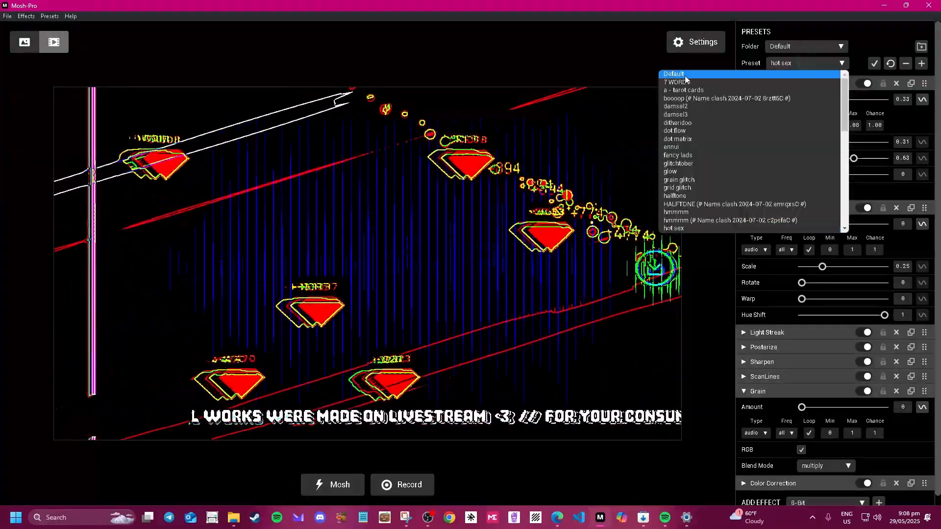
left_click(816, 43)
left_click(816, 43)
left_click(804, 67)
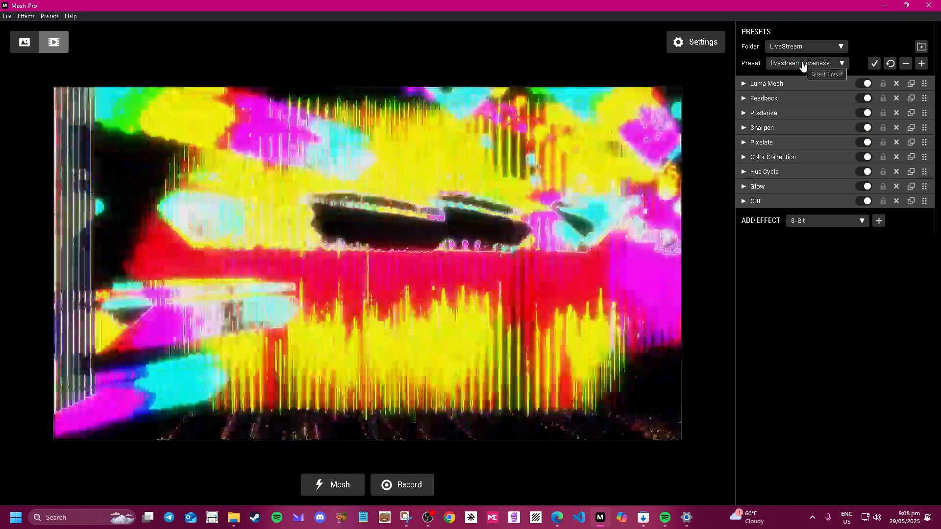
left_click(803, 62)
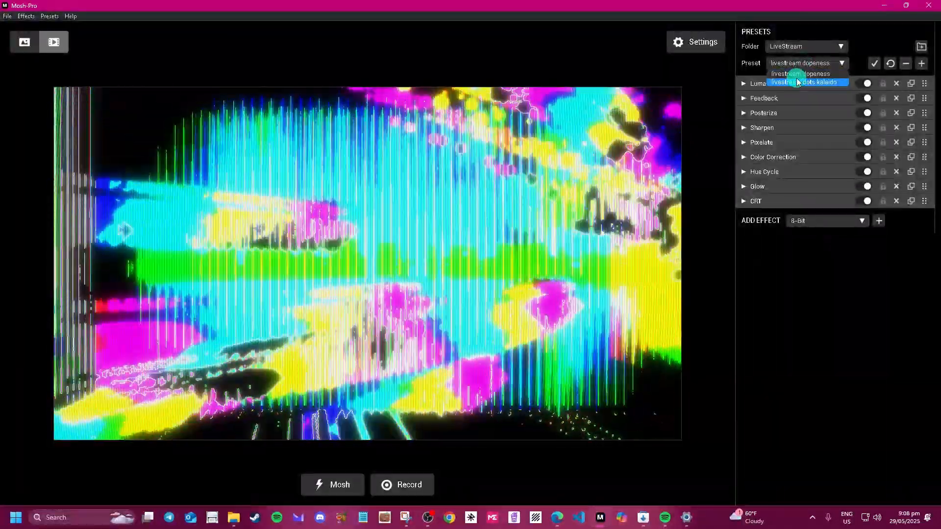
left_click(797, 82)
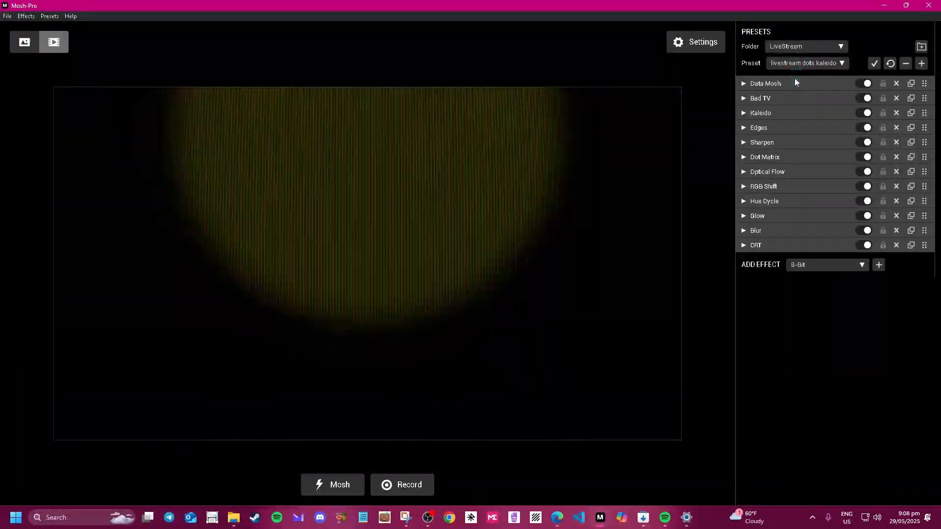
left_click(795, 64)
left_click(795, 74)
Reduce the Feedback effect's scale to about half.
left_click(811, 98)
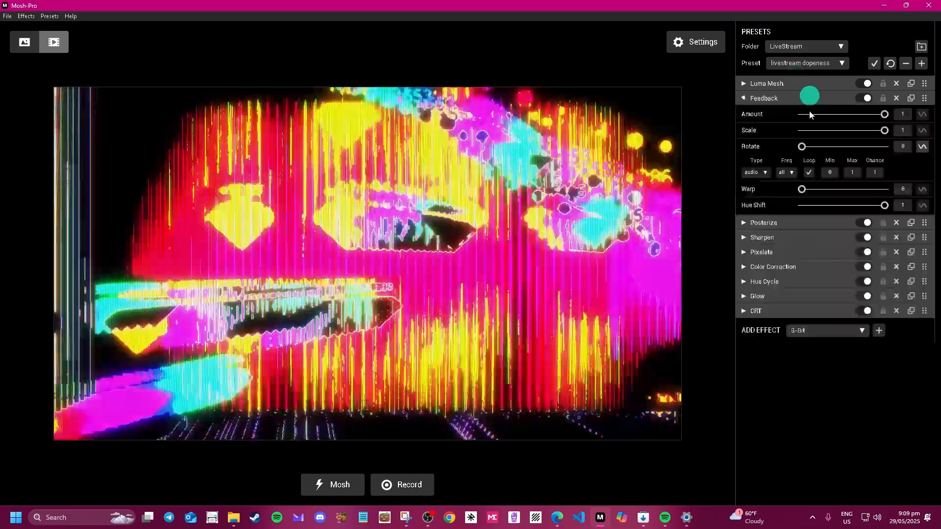
left_click_drag(879, 147, 853, 148)
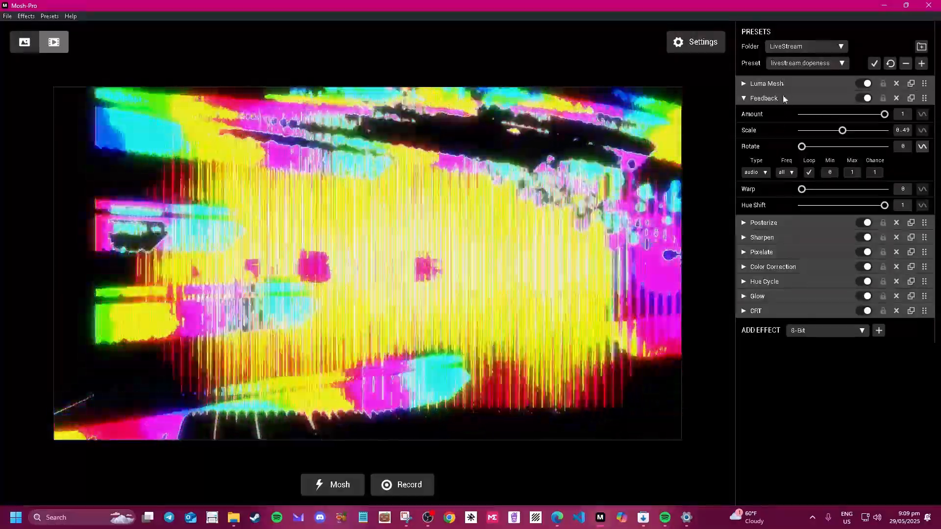
left_click(783, 99)
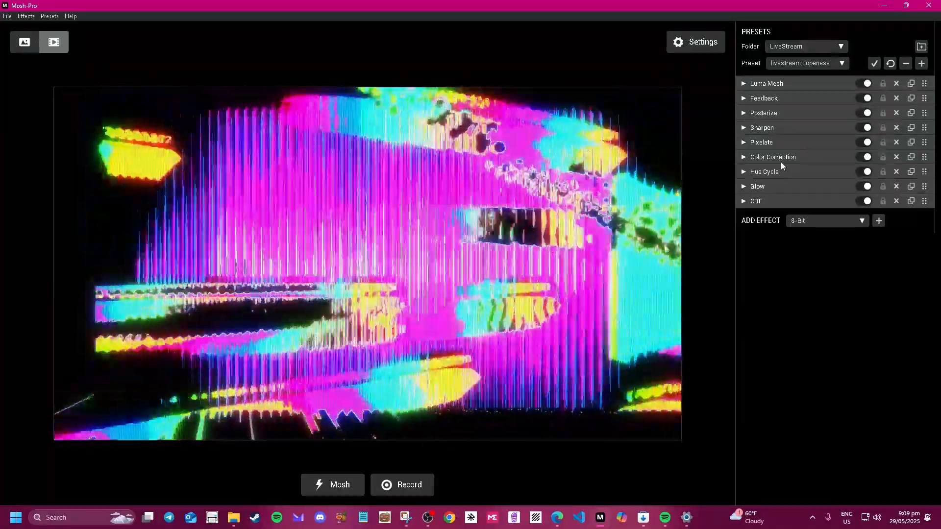
Expand Color Correction and drag its Saturation from 0.93 to 0.91.
left_click(781, 159)
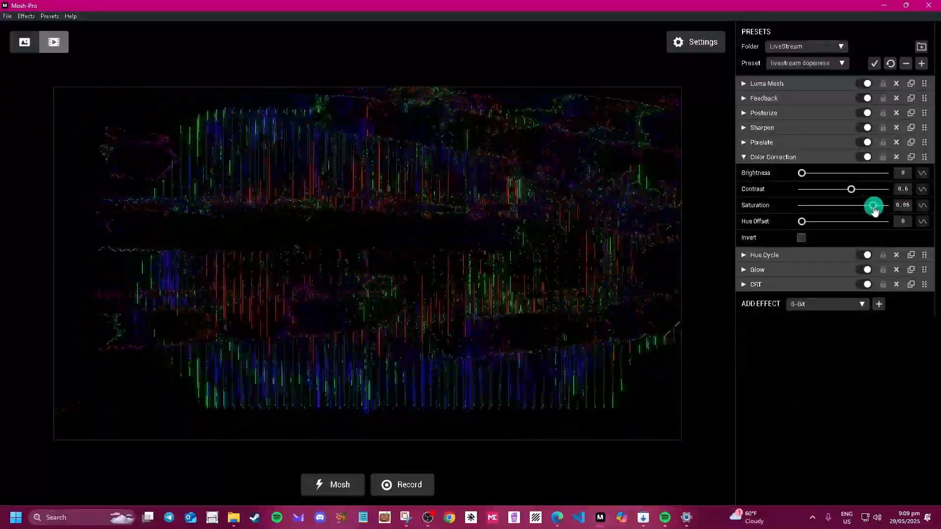
left_click_drag(881, 210, 878, 211)
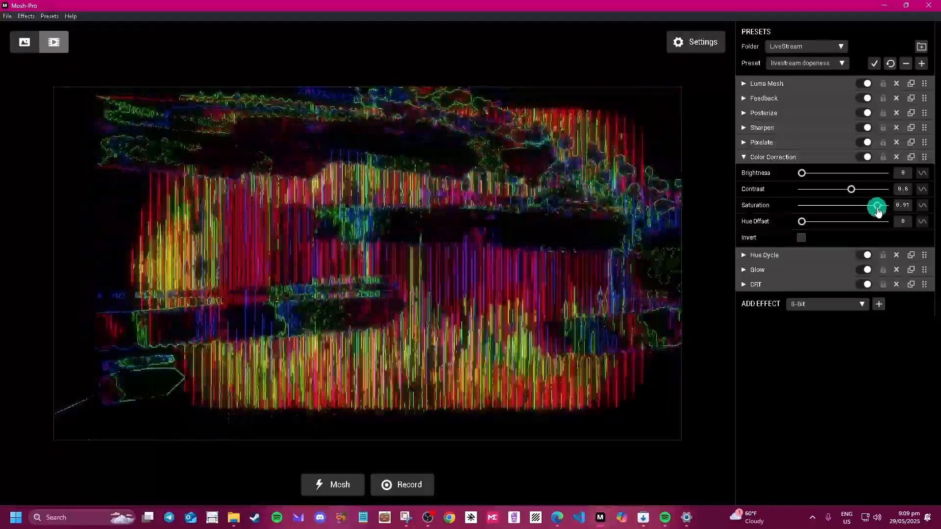